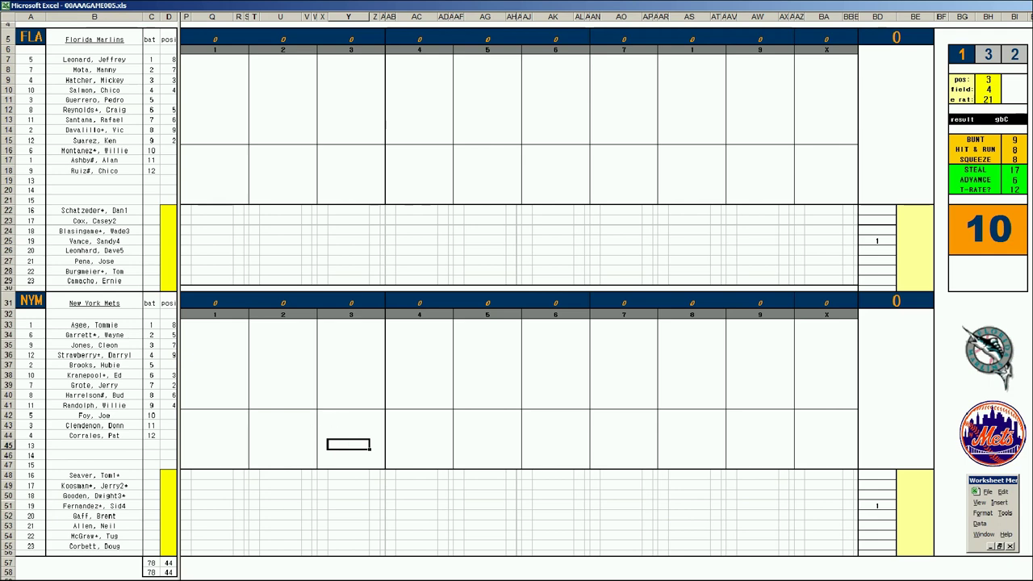
Switch from the game scoresheet to the 00AAA STATS 1980 expansion20playe.xls workbook.
{"action": "key", "text": "ctrl+F6"}
{"action": "key", "text": "ctrl+F6"}
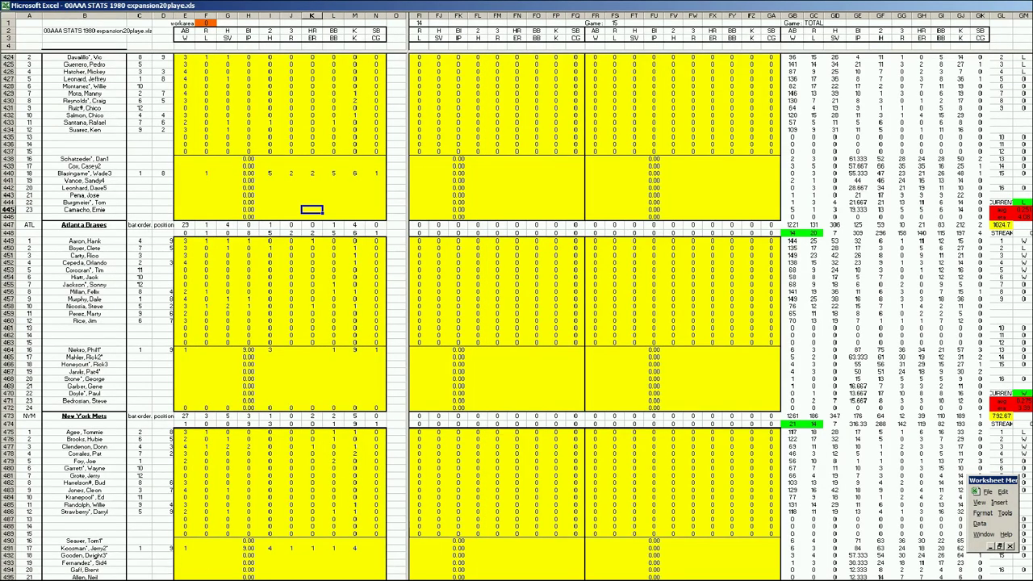
Move to the Seven Game Eliminations sheet of the stats workbook.
{"action": "key", "text": "ctrl+Page_Down"}
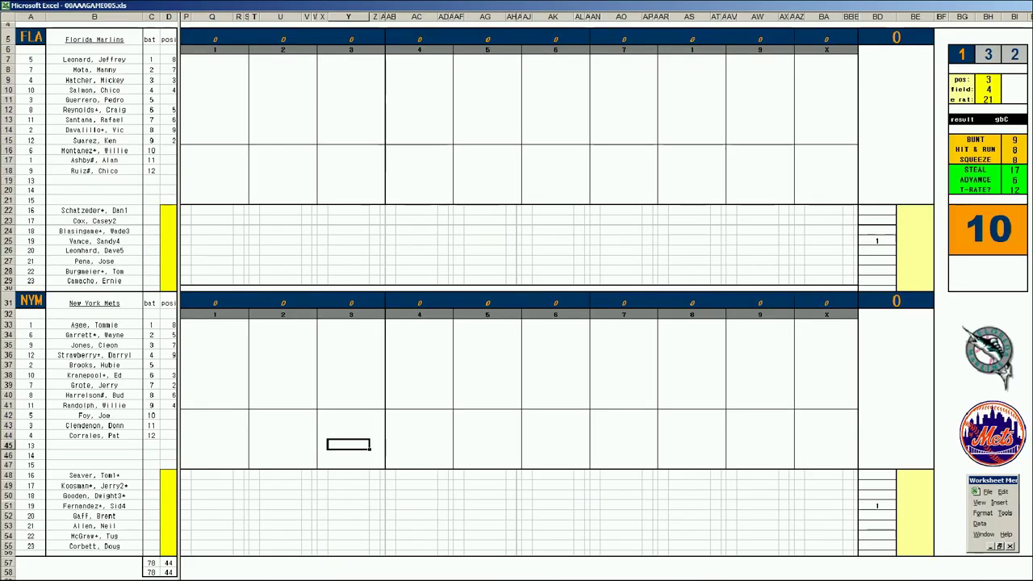
Open the scorecards 71nymfla.xls, 72nymfla.xls and 73nymfla.xls together from File > Open.
{"action": "left_click", "coordinate": [986, 492]}
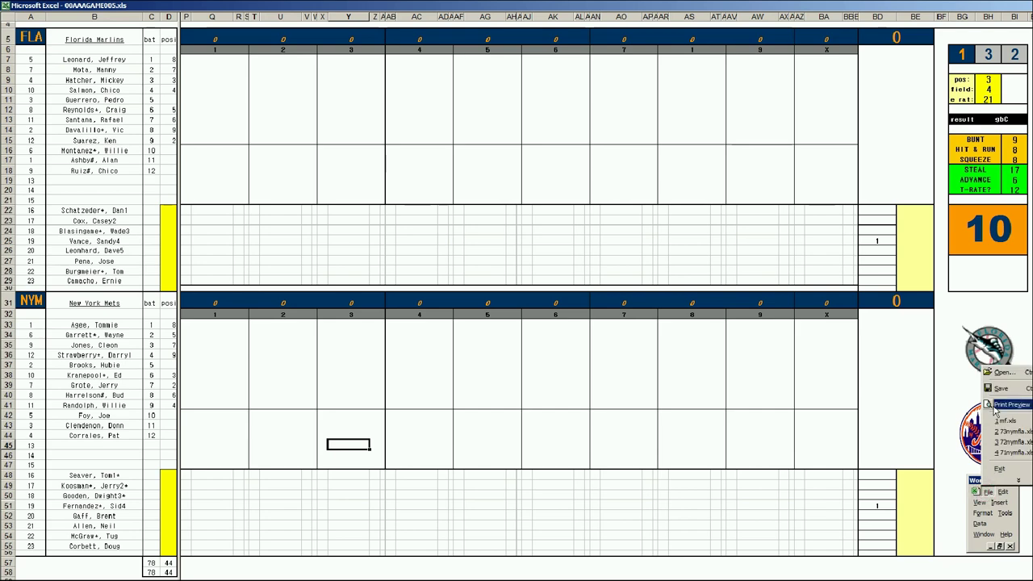
{"action": "left_click", "coordinate": [1000, 373]}
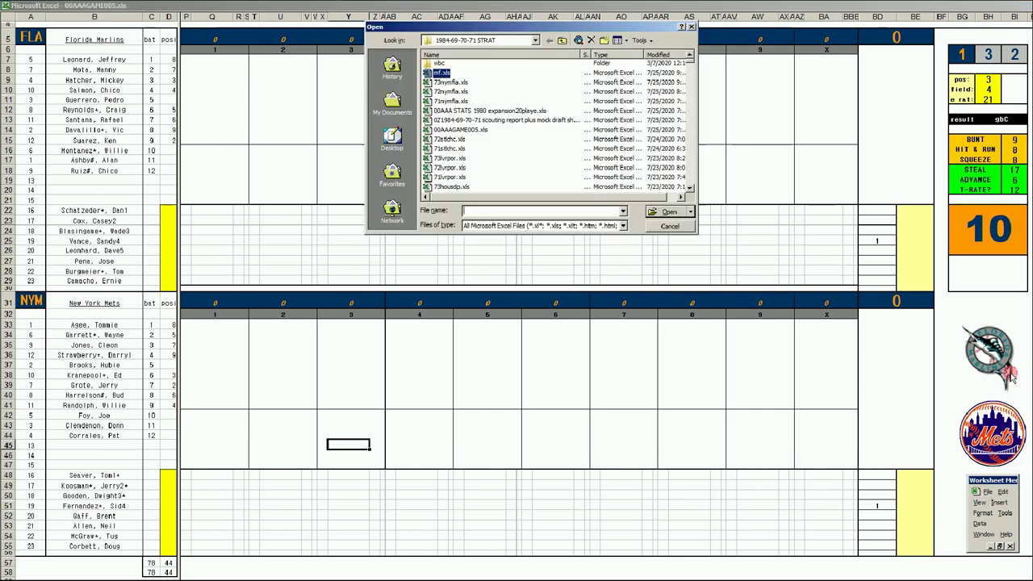
{"action": "left_click", "coordinate": [455, 103]}
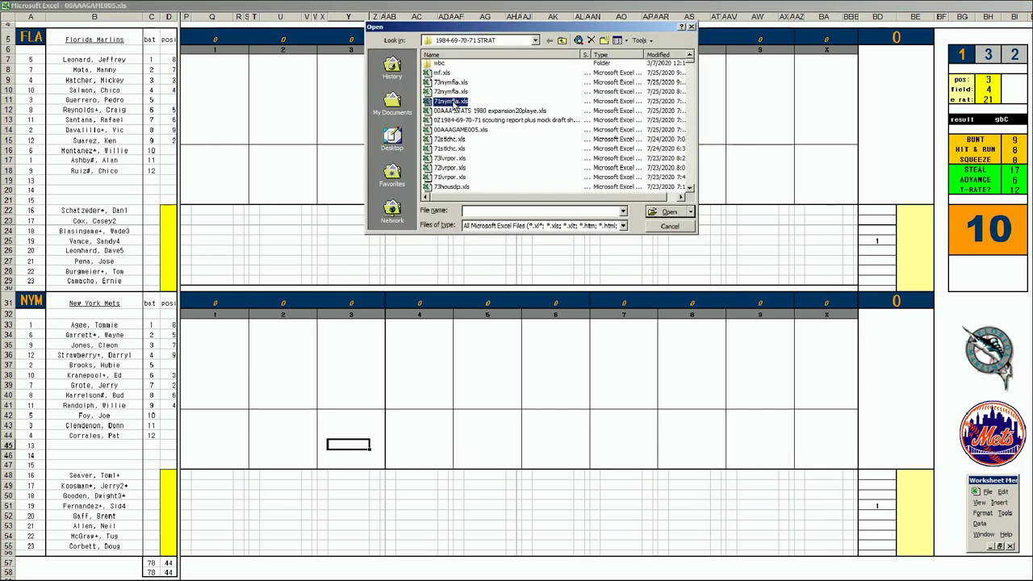
{"action": "left_click", "coordinate": [462, 92], "text": "shift"}
{"action": "left_click", "coordinate": [464, 83], "text": "shift"}
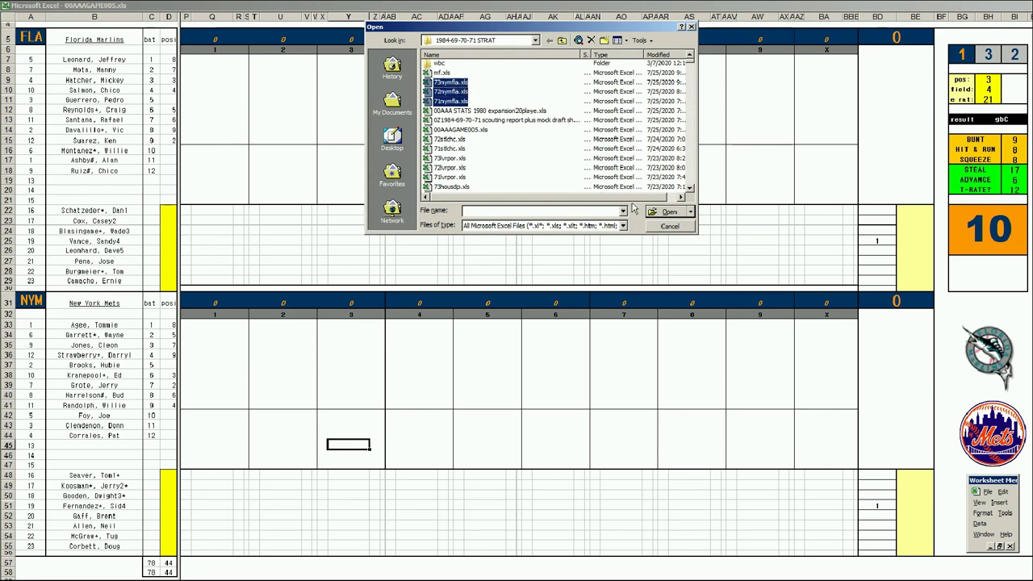
{"action": "left_click", "coordinate": [662, 211]}
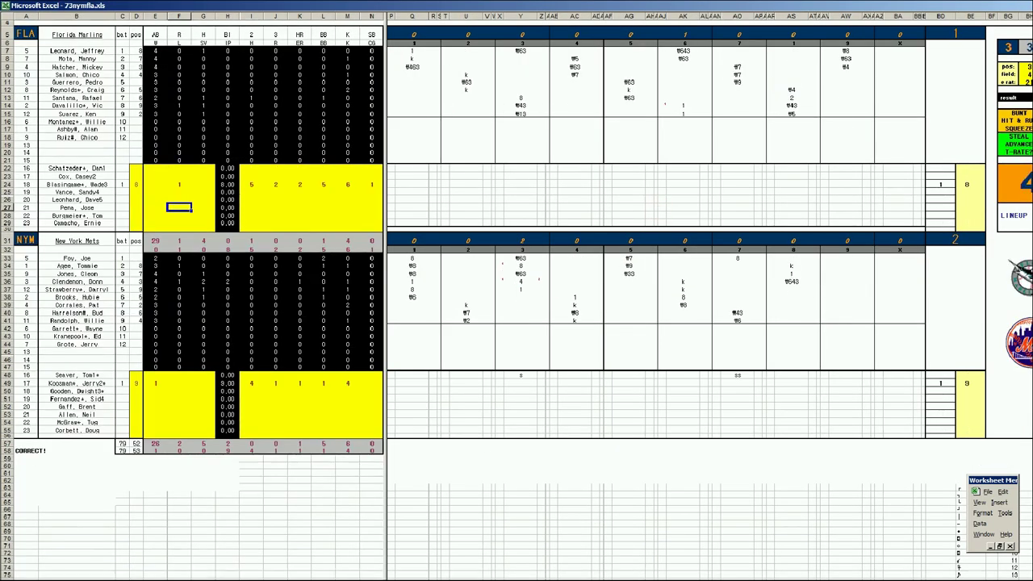
Bring up the 72nymfla.xls scorecard showing the Mets' 10–7 win over the Marlins.
{"action": "left_click", "coordinate": [267, 534]}
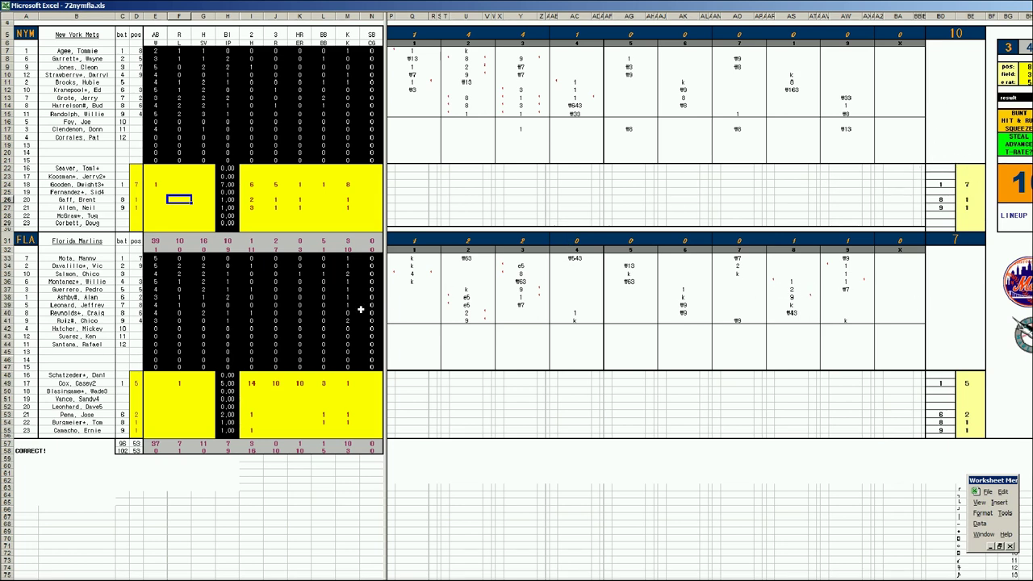
Close 72nymfla.xls and 71nymfla.xls without saving changes.
{"action": "right_click", "coordinate": [391, 575]}
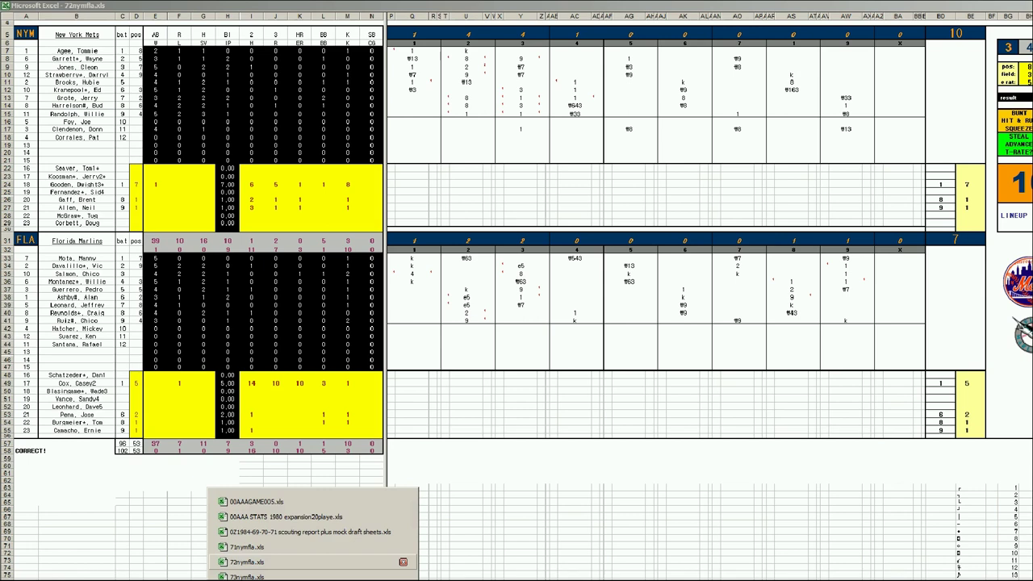
{"action": "left_click", "coordinate": [409, 576]}
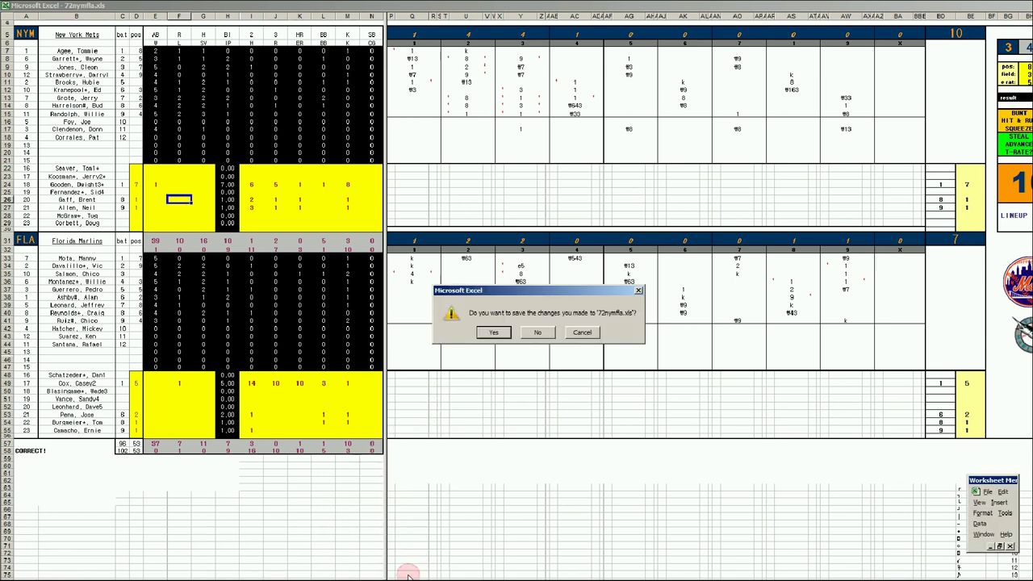
{"action": "left_click", "coordinate": [534, 333]}
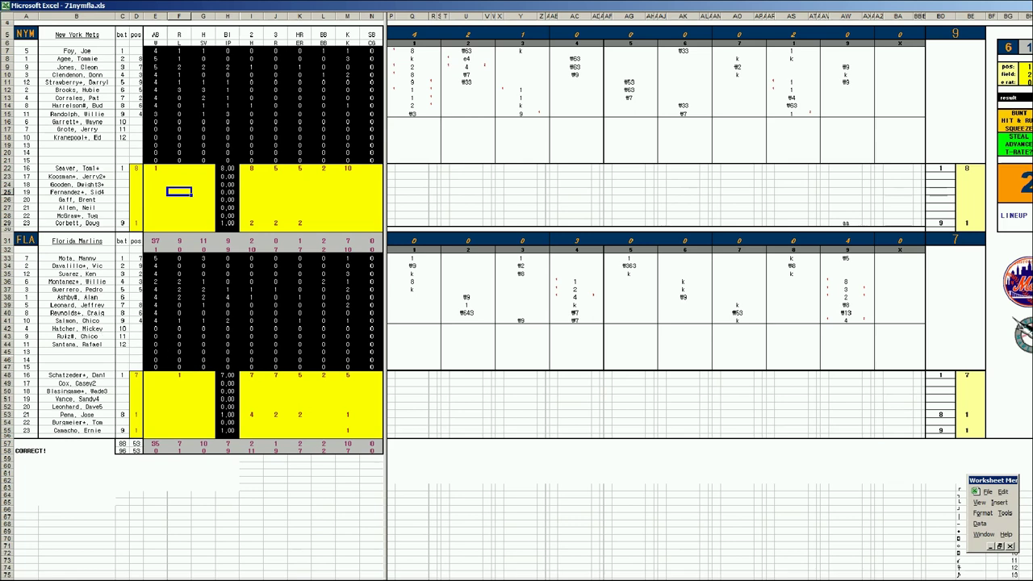
{"action": "right_click", "coordinate": [322, 576]}
{"action": "left_click", "coordinate": [383, 568]}
{"action": "left_click", "coordinate": [538, 332]}
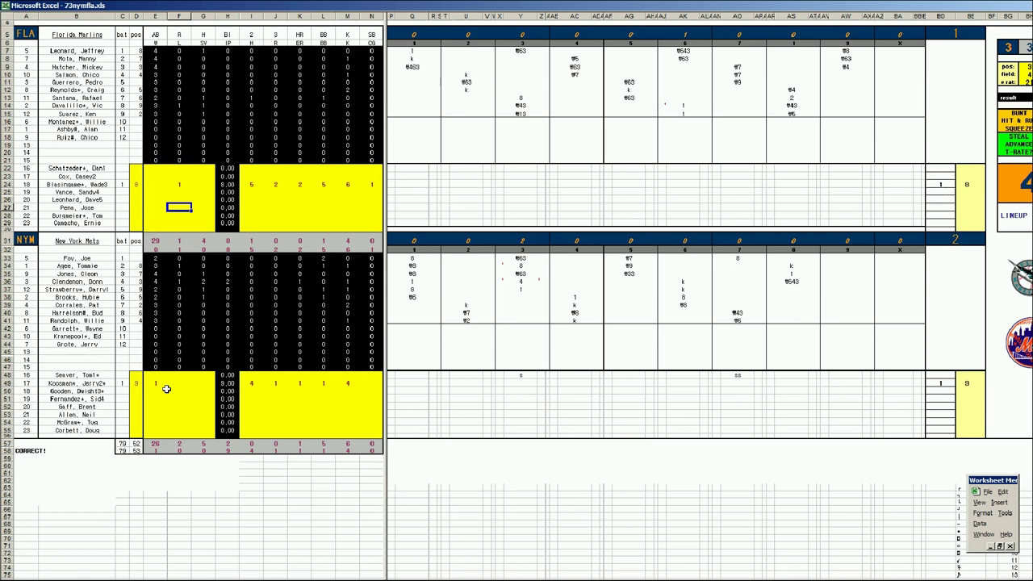
Check Koosman's at-bats in E49 and Clendenon's entry, then close 73nymfla.xls without saving.
{"action": "left_click", "coordinate": [155, 384]}
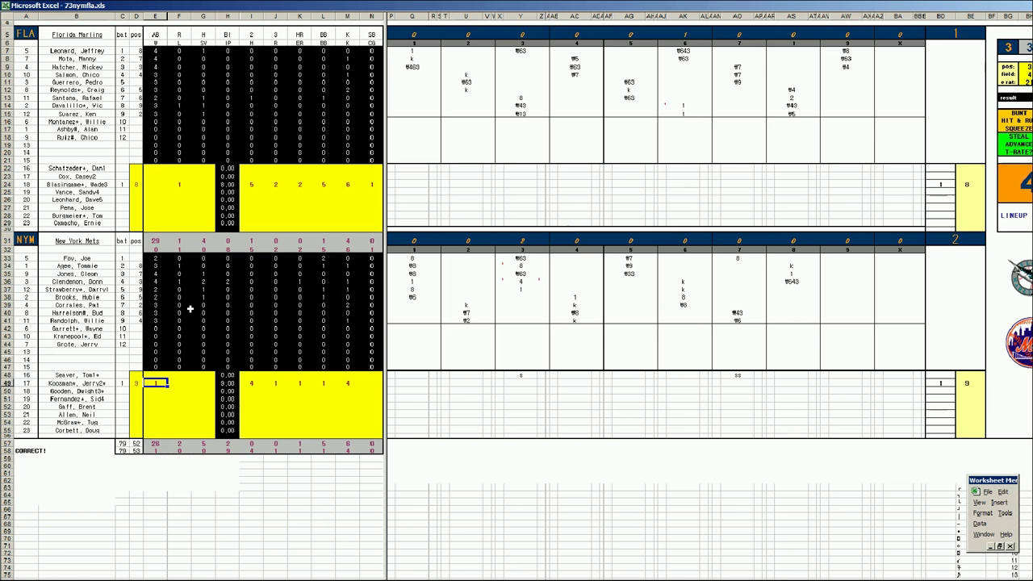
{"action": "left_click", "coordinate": [108, 278]}
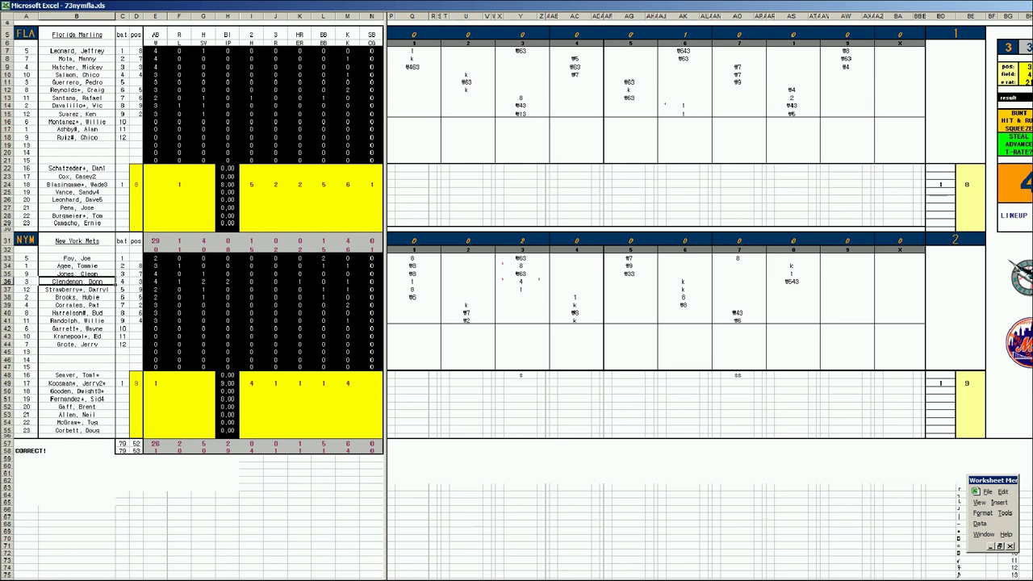
{"action": "right_click", "coordinate": [399, 579]}
{"action": "left_click", "coordinate": [391, 572]}
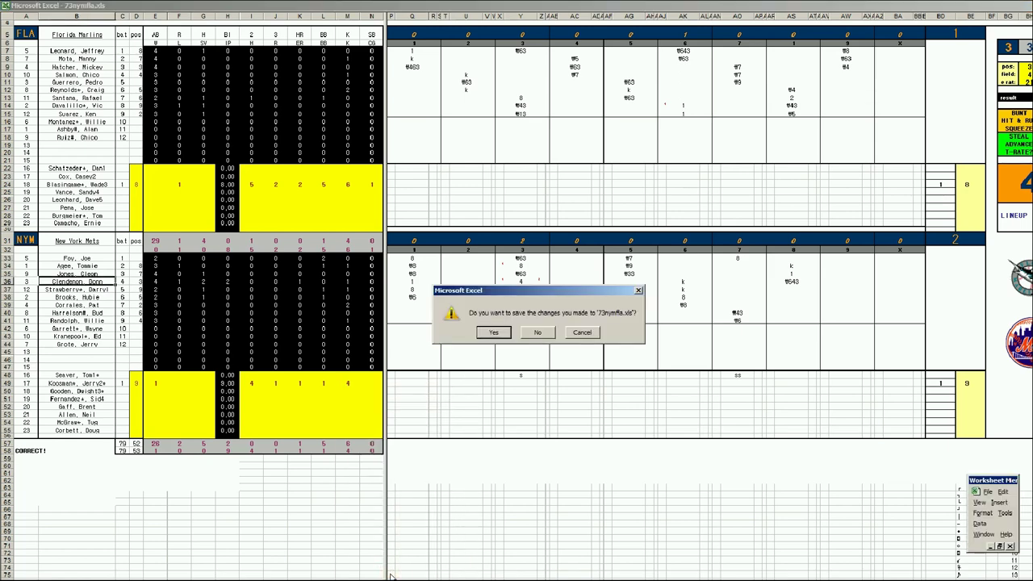
{"action": "left_click", "coordinate": [537, 333]}
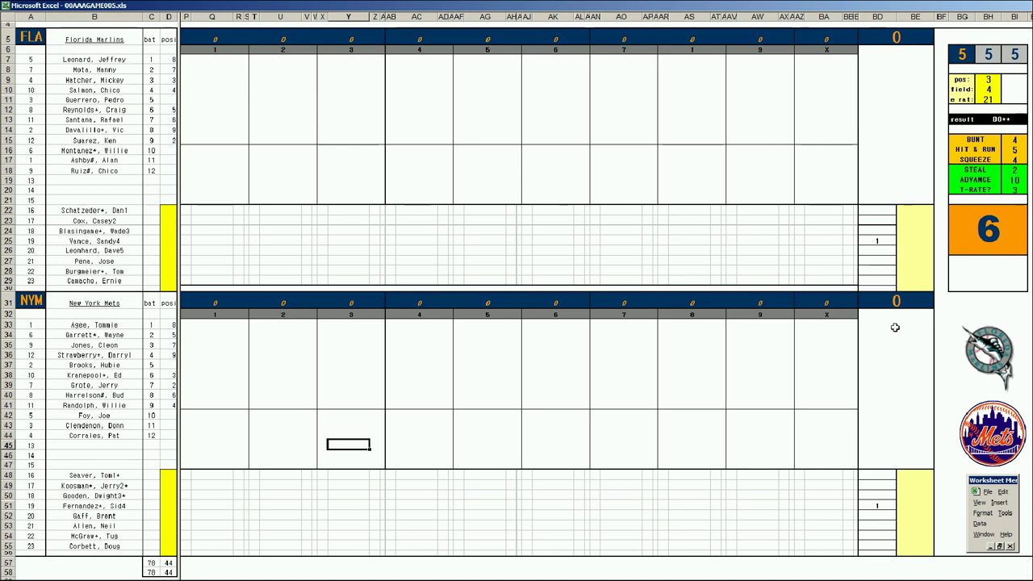
{"action": "left_click", "coordinate": [879, 241]}
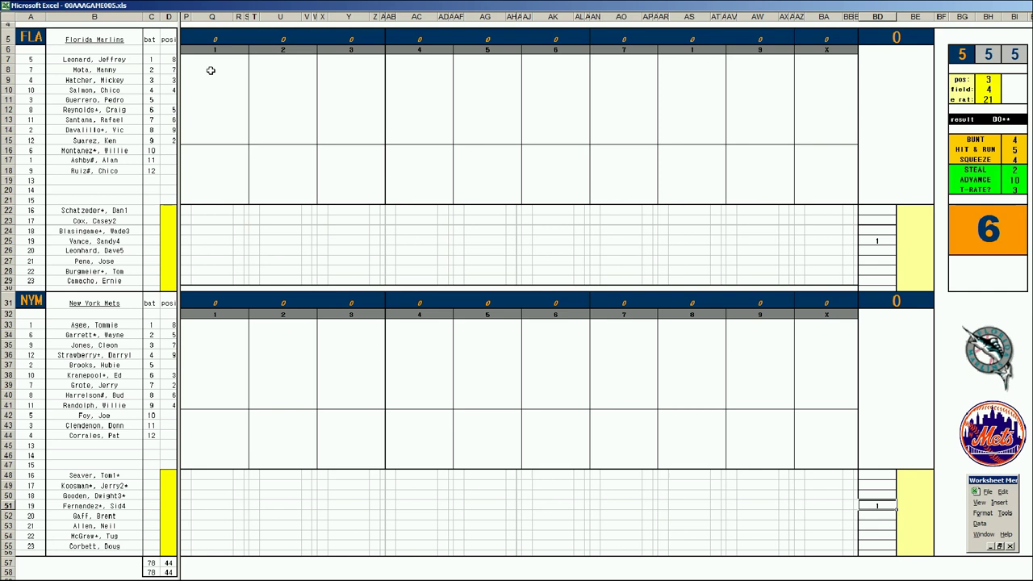
Score the Marlins' first inning in Q7:Q9 as 8, W643, W3.
{"action": "left_click", "coordinate": [219, 60]}
{"action": "type", "text": "8"}
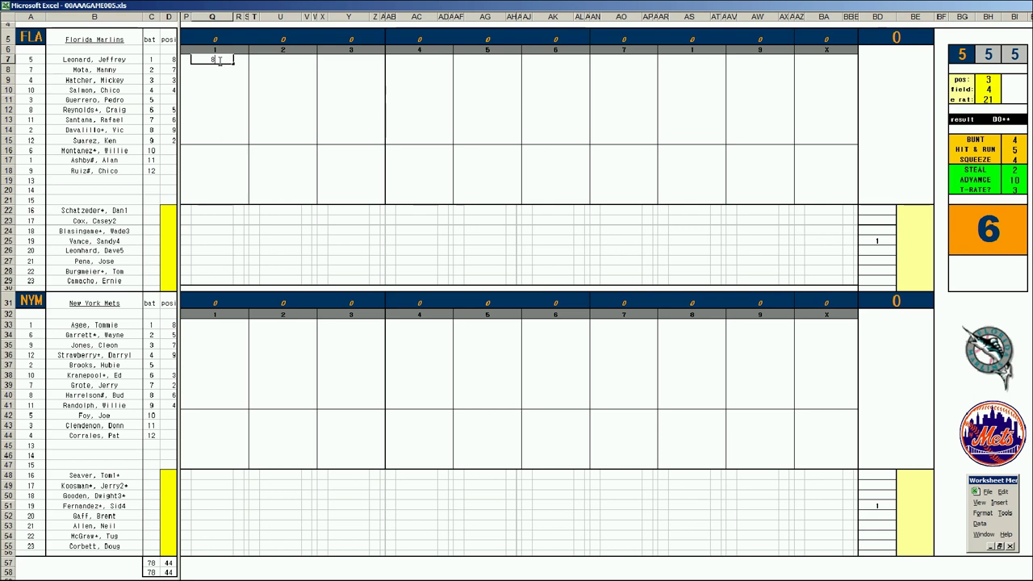
{"action": "key", "text": "Return"}
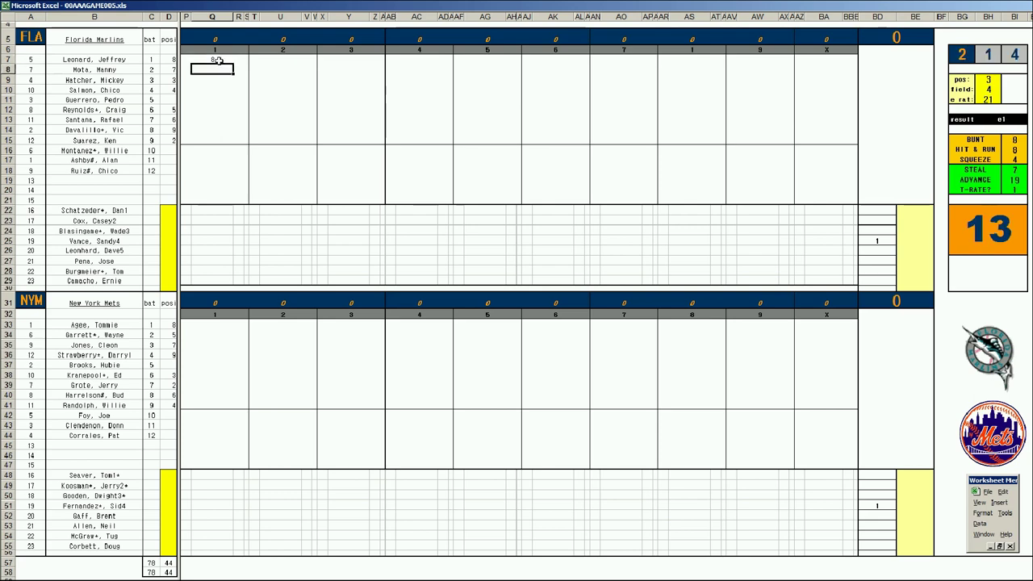
{"action": "type", "text": "W643"}
{"action": "key", "text": "Return"}
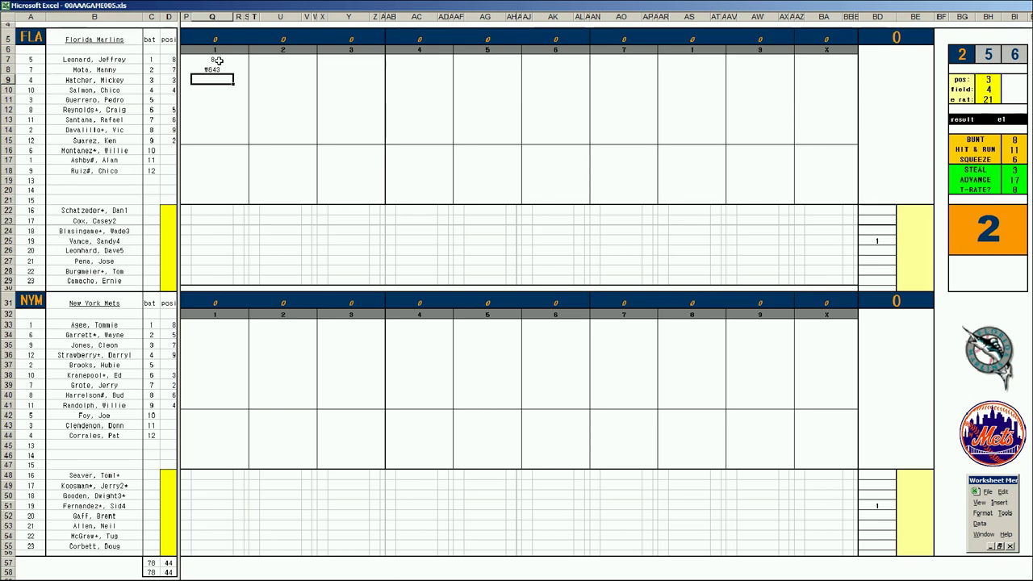
{"action": "type", "text": "W3"}
Enter the Mets' first-inning results k, W7 and 8 starting at Q33.
{"action": "left_click", "coordinate": [213, 326]}
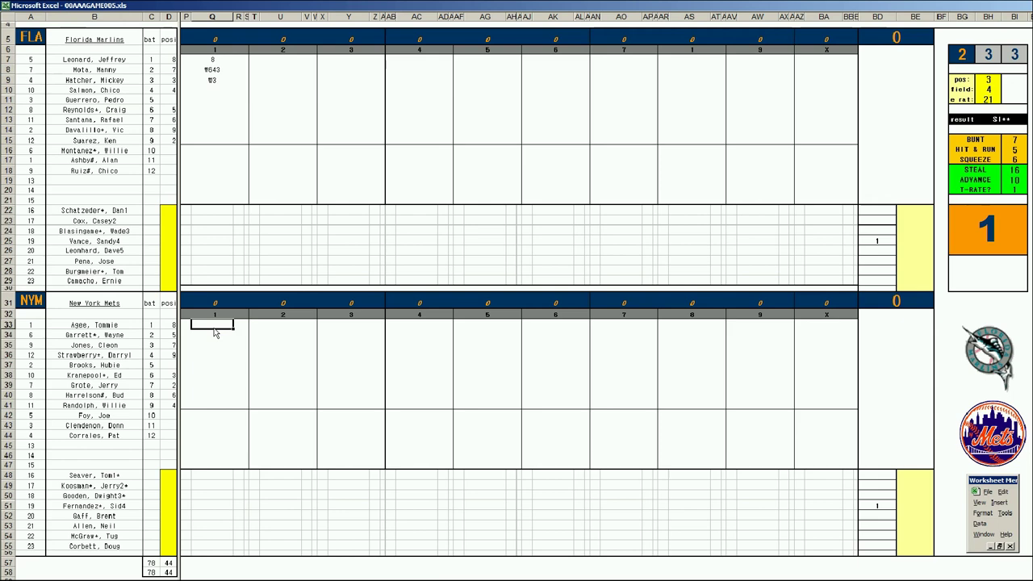
{"action": "type", "text": "k"}
{"action": "key", "text": "Return"}
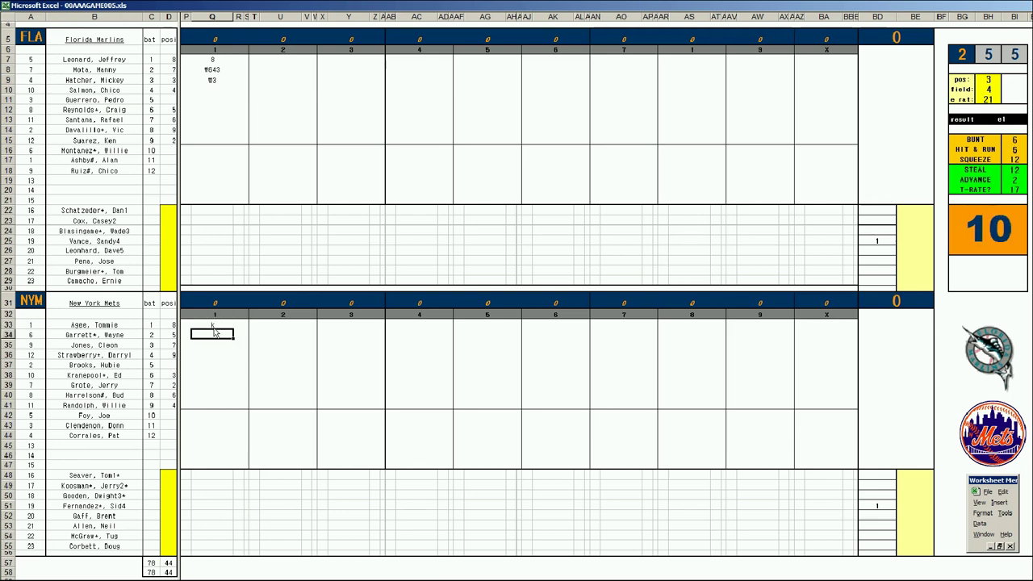
{"action": "type", "text": "W7"}
{"action": "key", "text": "Return"}
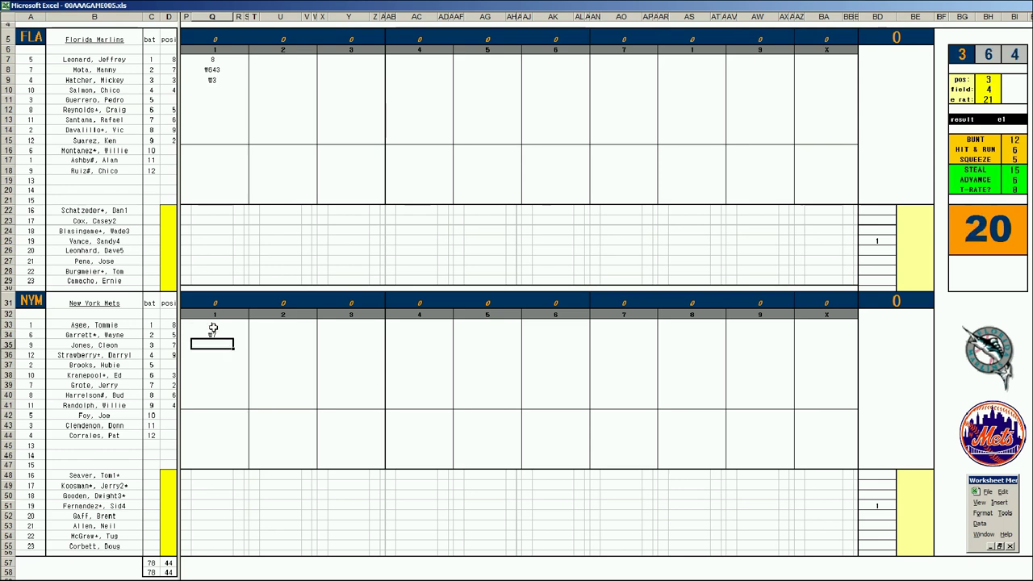
{"action": "type", "text": "8"}
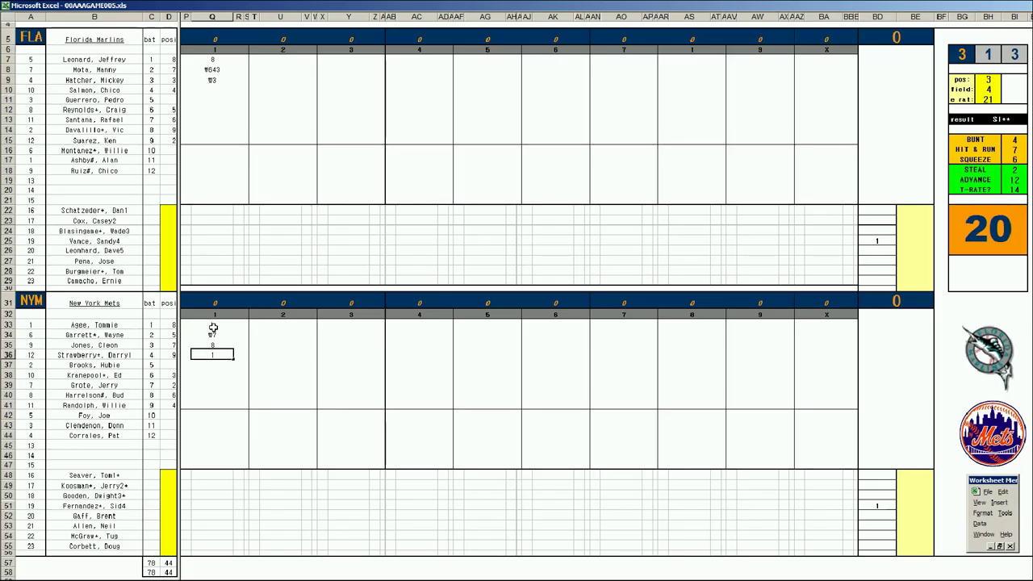
{"action": "key", "text": "Return"}
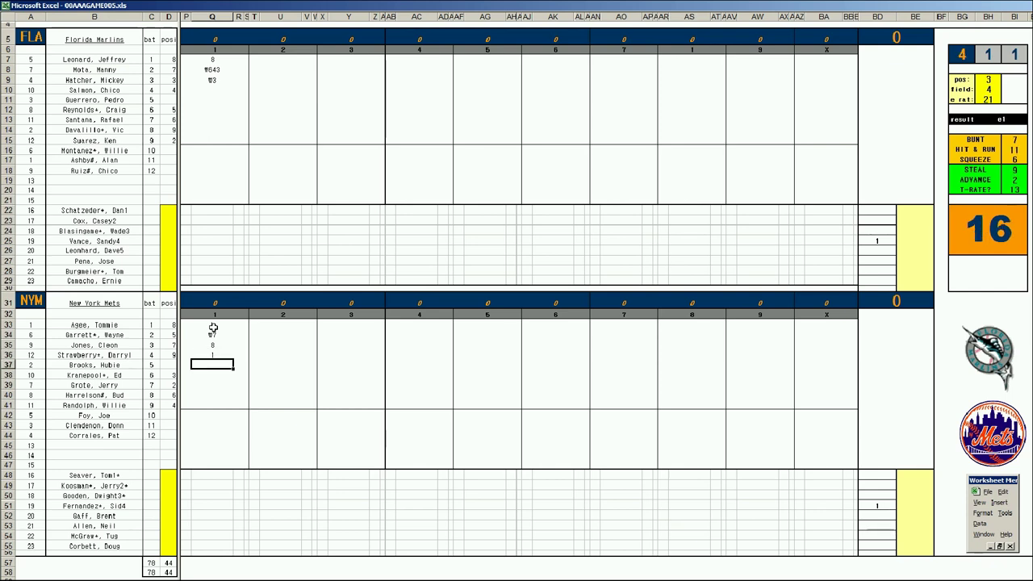
Finish the Mets' first inning with W16 and record three Marlins strikeouts in U10:U12.
{"action": "type", "text": "W16"}
{"action": "left_click", "coordinate": [265, 92]}
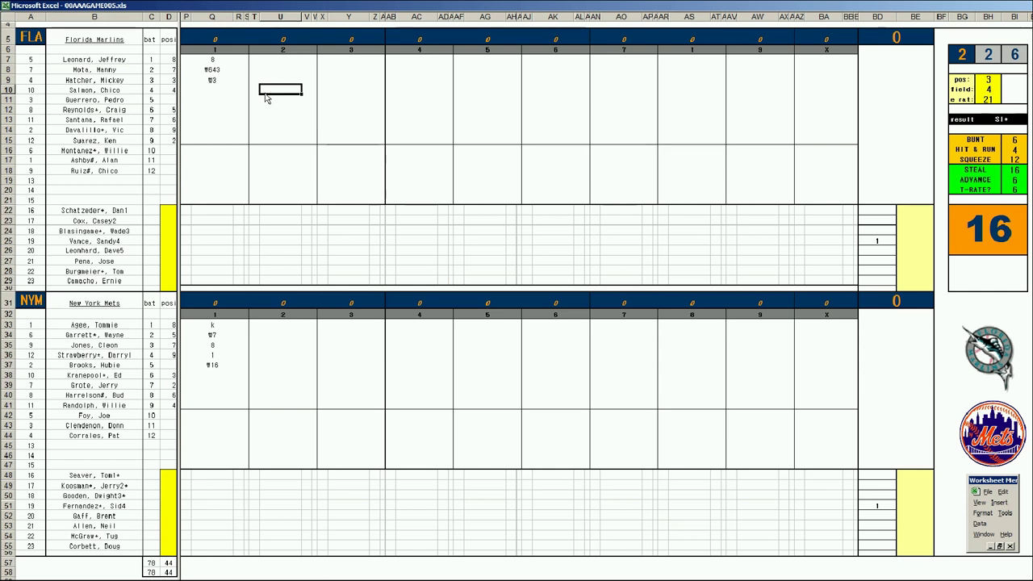
{"action": "type", "text": "k"}
{"action": "key", "text": "Return"}
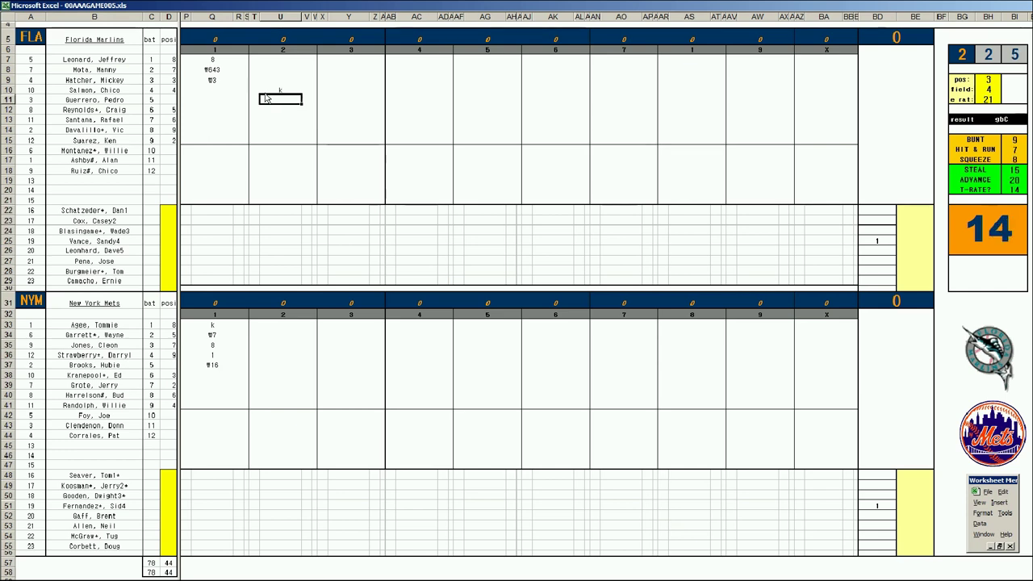
{"action": "type", "text": "k"}
{"action": "key", "text": "Return"}
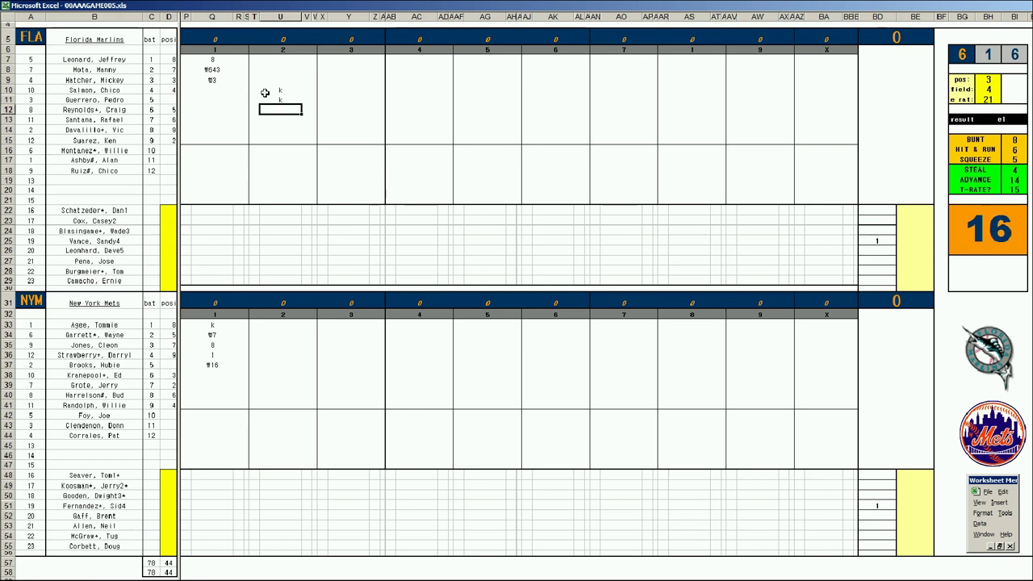
{"action": "type", "text": "k"}
Score the Mets' second inning starting at U38 with w43 and k.
{"action": "left_click", "coordinate": [271, 372]}
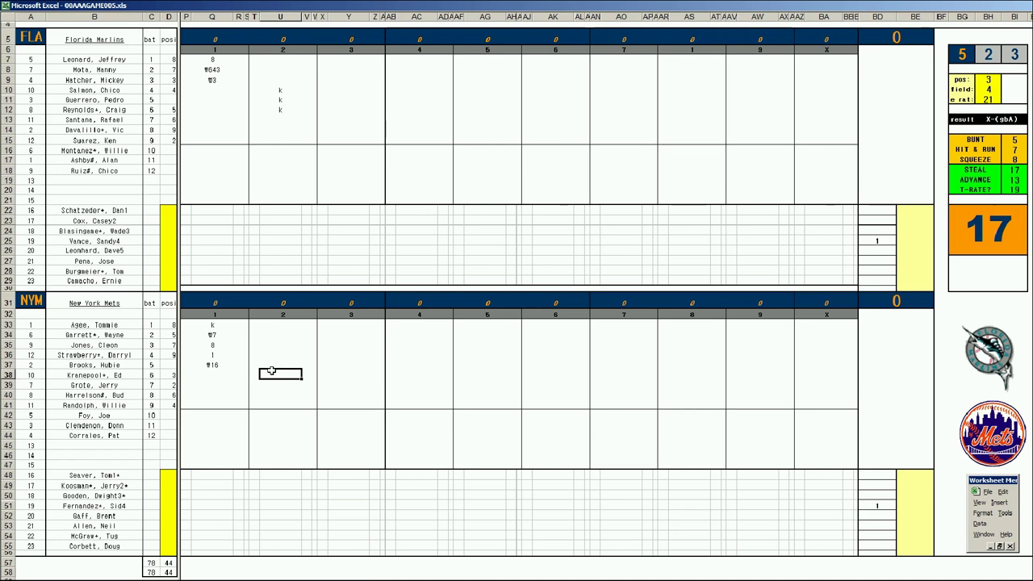
{"action": "type", "text": "w43"}
{"action": "key", "text": "Return"}
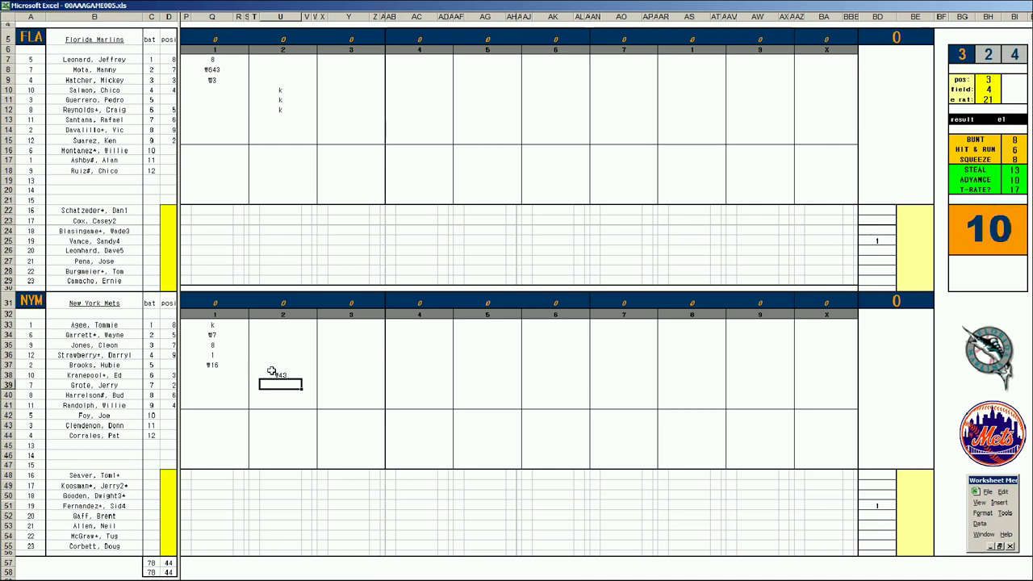
{"action": "type", "text": "k"}
{"action": "key", "text": "Return"}
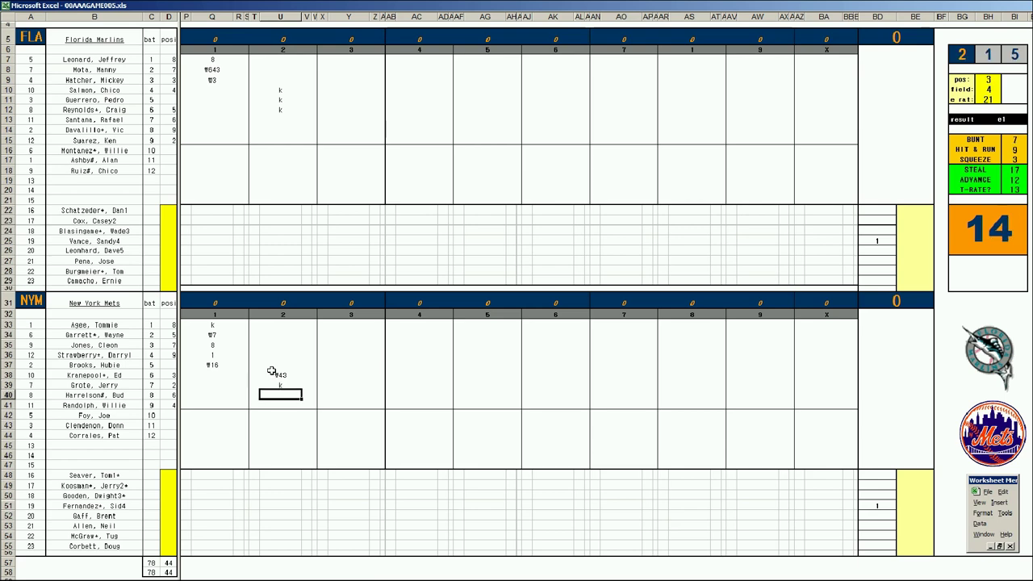
{"action": "type", "text": "k"}
Roll and enter the Marlins' third-inning outs #23 and #3 starting at Y13.
{"action": "left_click", "coordinate": [343, 120]}
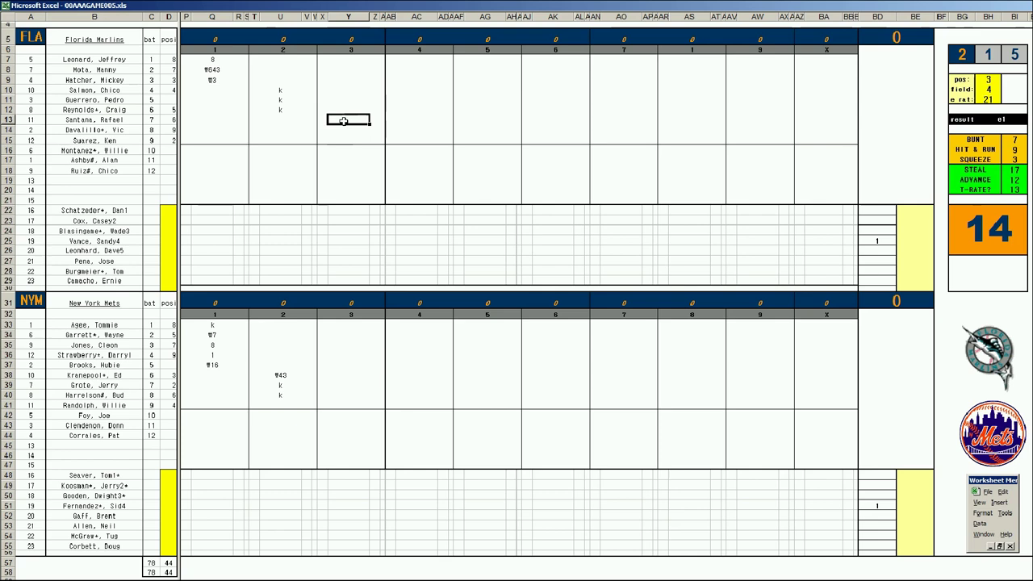
{"action": "key", "text": "F9"}
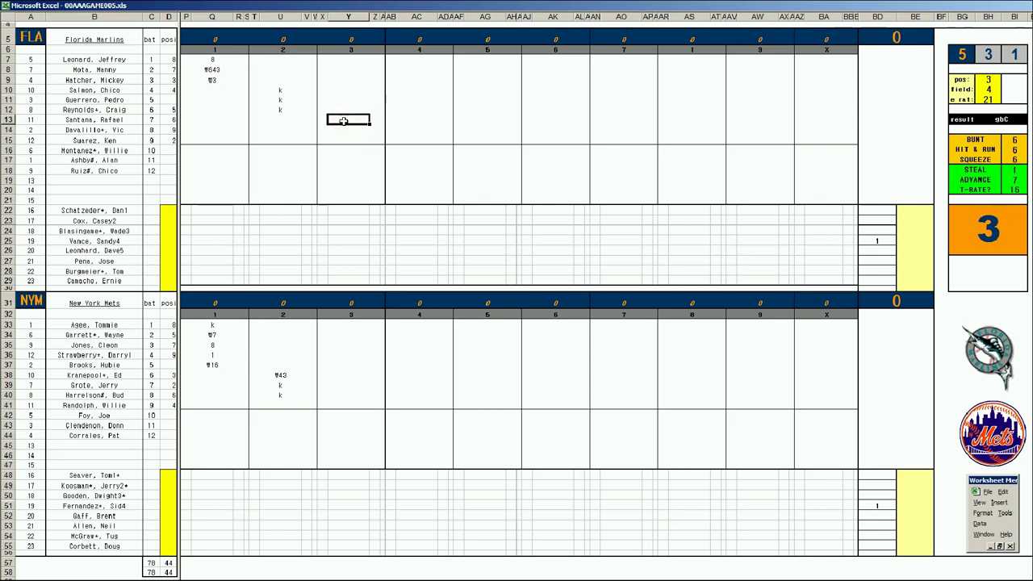
{"action": "type", "text": "#23"}
{"action": "key", "text": "Return"}
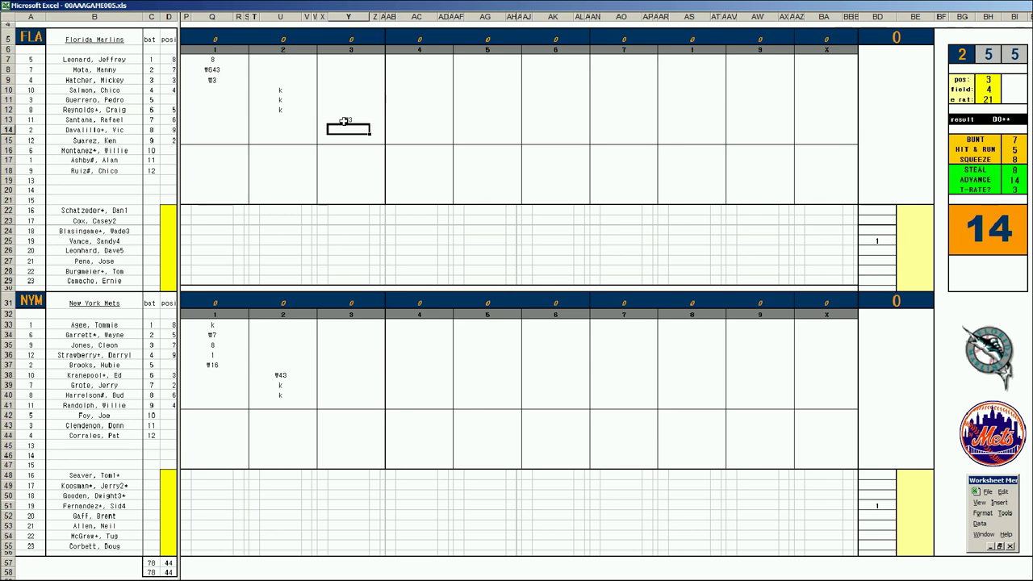
{"action": "type", "text": "#3"}
{"action": "key", "text": "Return"}
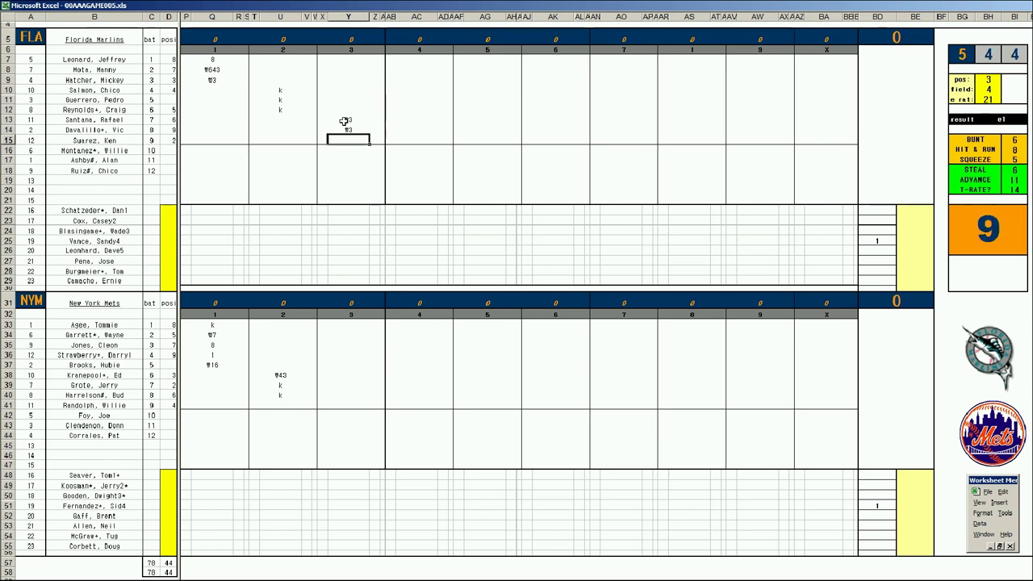
{"action": "key", "text": "ctrl+r"}
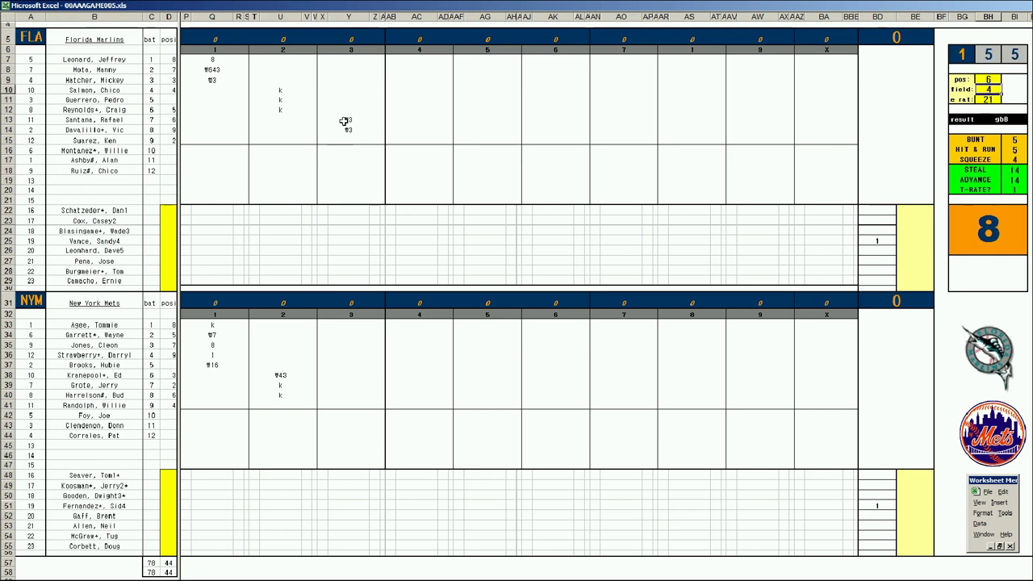
{"action": "left_click", "coordinate": [347, 139]}
Record the Marlins' third out #63, then score the Mets' third inning 1, 1, k, 9.
{"action": "type", "text": "#63"}
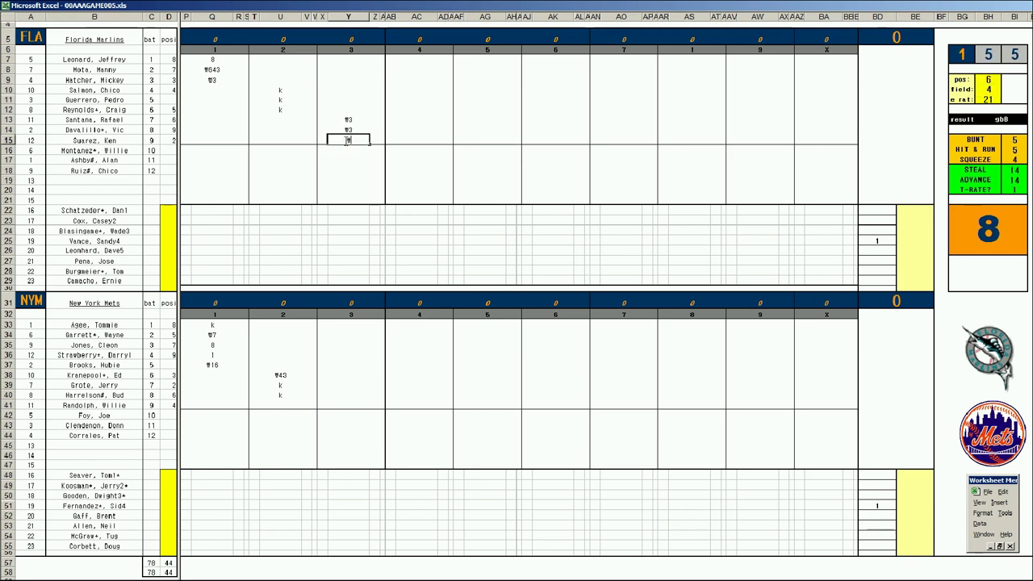
{"action": "left_click", "coordinate": [347, 402]}
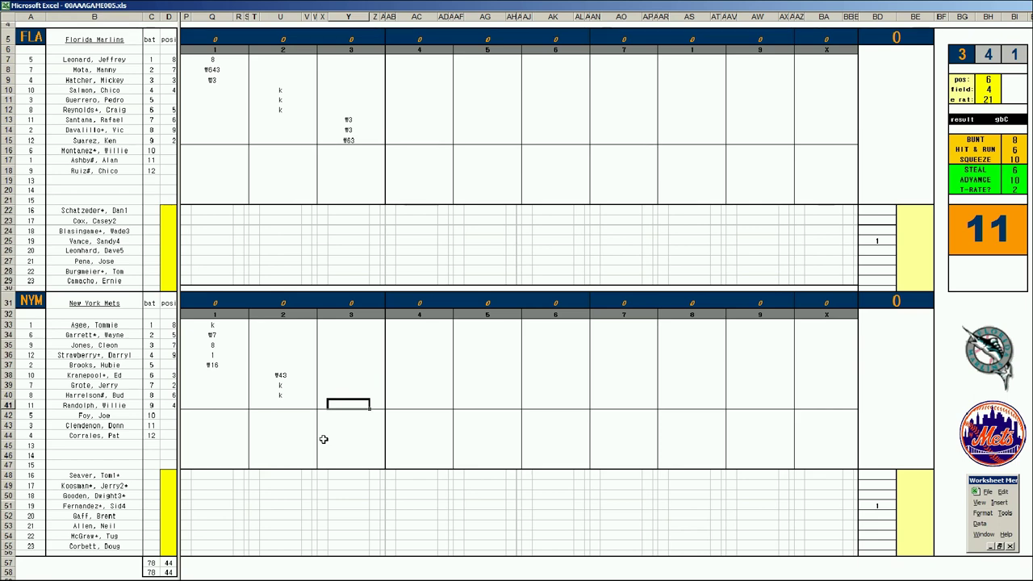
{"action": "type", "text": "1"}
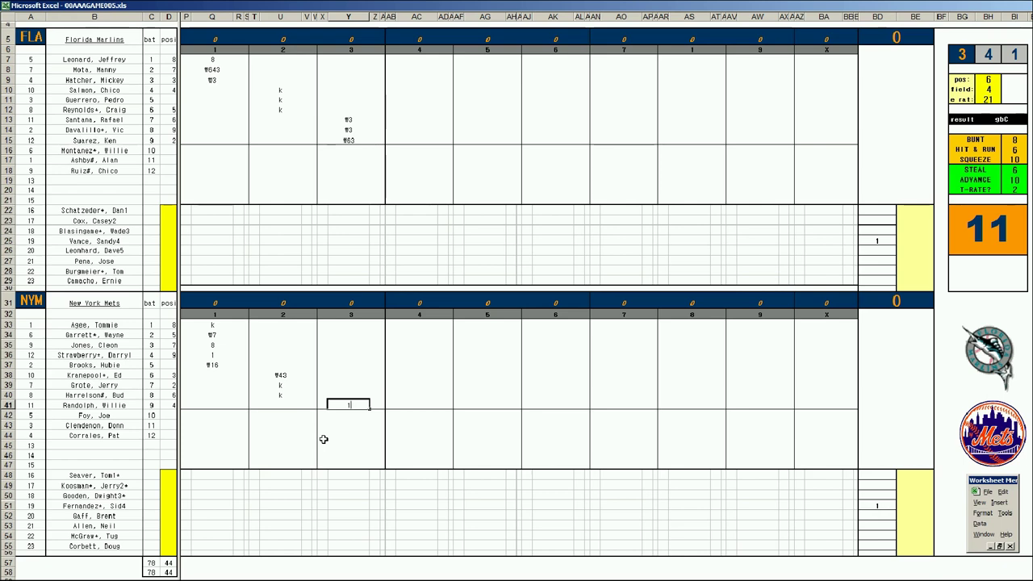
{"action": "key", "text": "Return"}
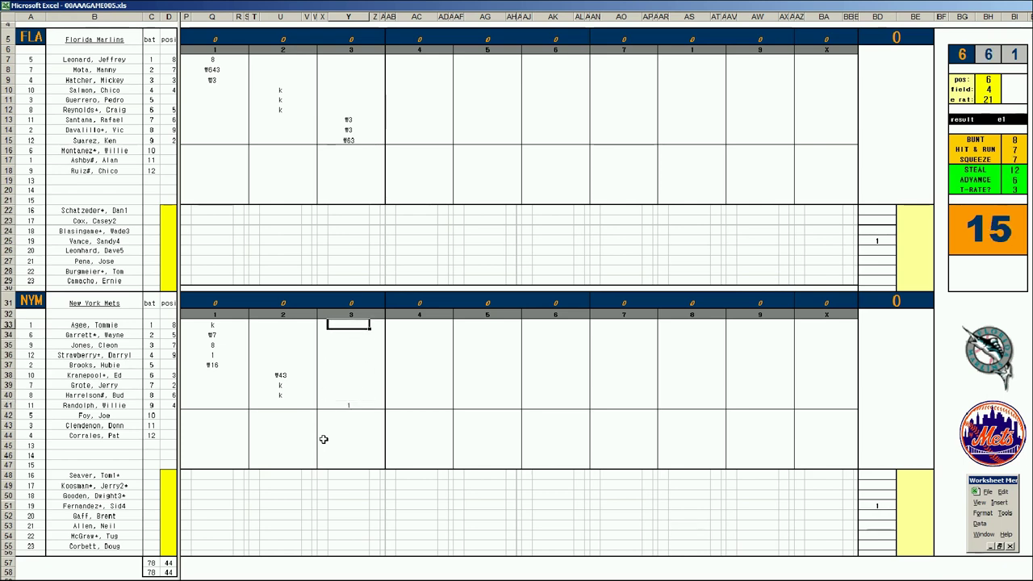
{"action": "type", "text": "1"}
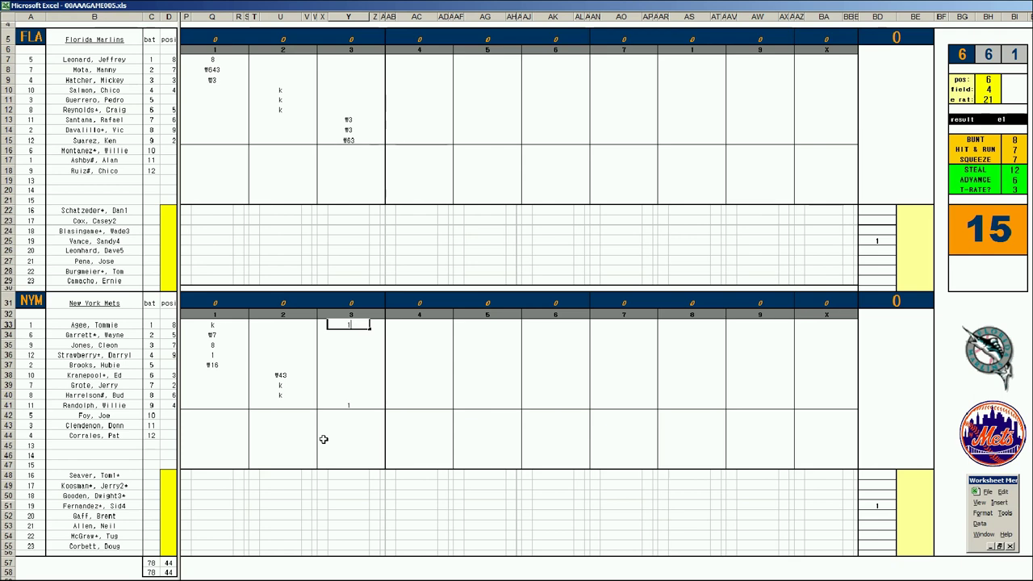
{"action": "key", "text": "Return"}
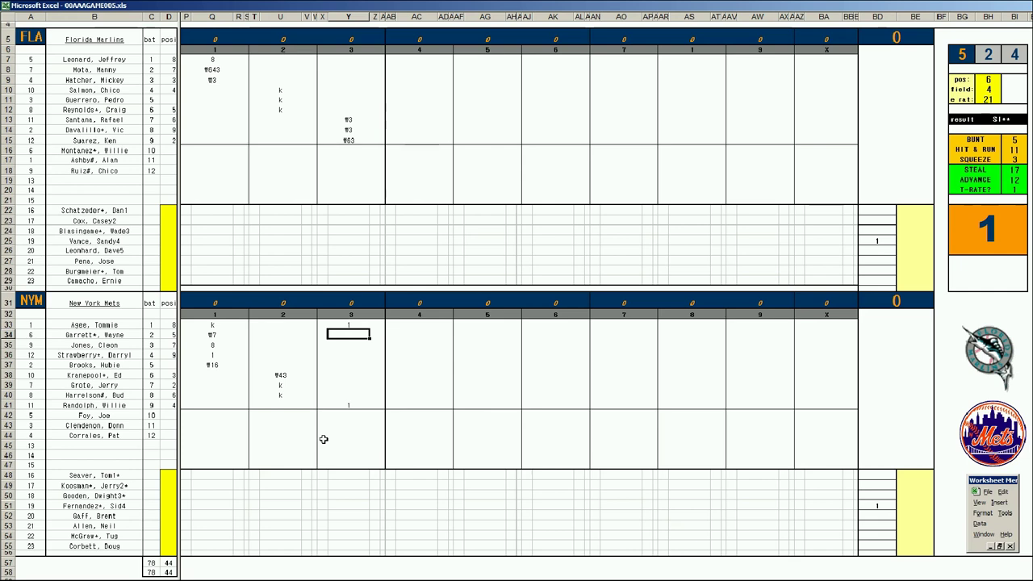
{"action": "type", "text": "k"}
{"action": "key", "text": "Return"}
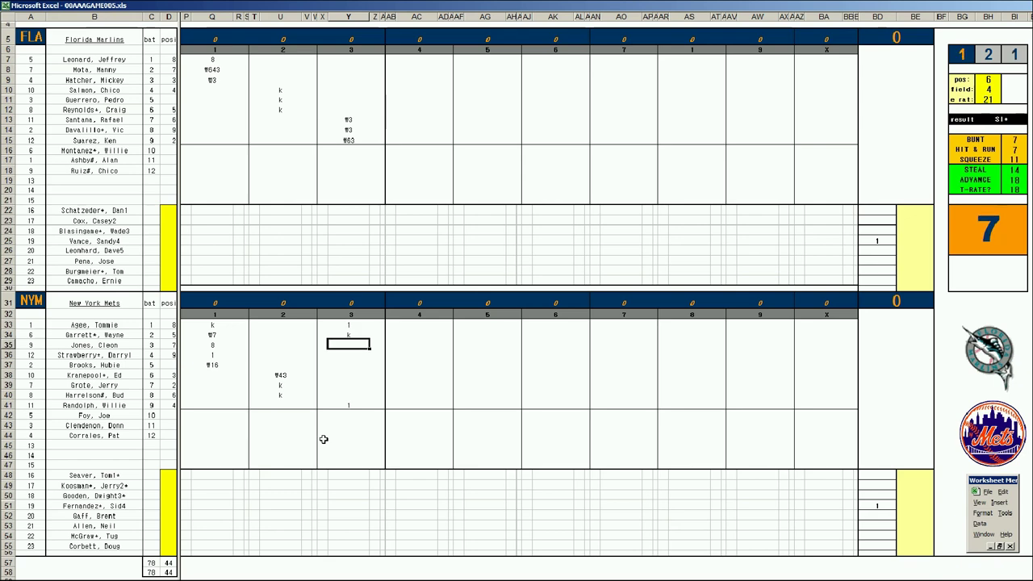
{"action": "type", "text": "9"}
{"action": "key", "text": "Return"}
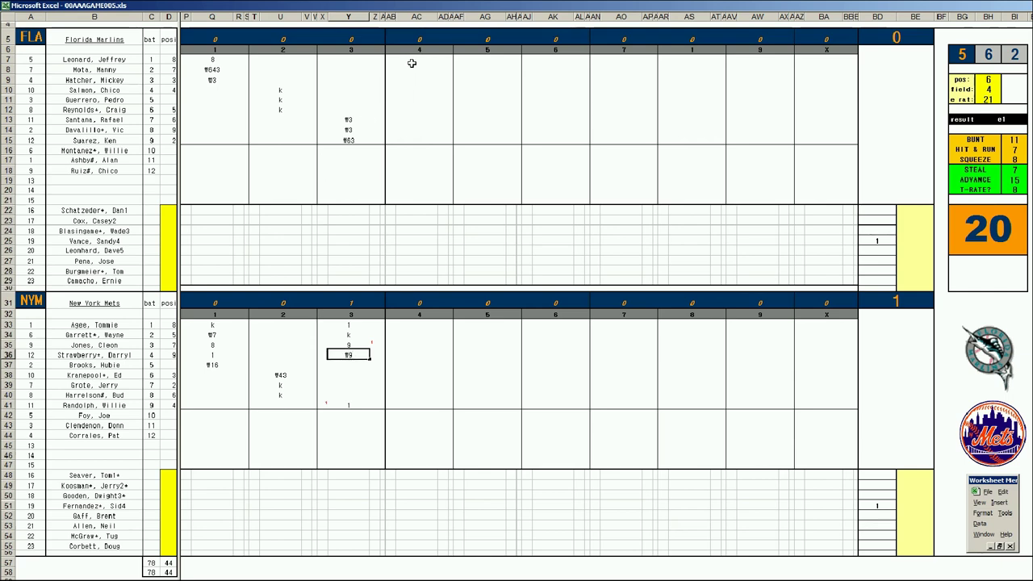
Score the Marlins' fourth inning with a single (1) and a g463 groundout.
{"action": "left_click", "coordinate": [411, 61]}
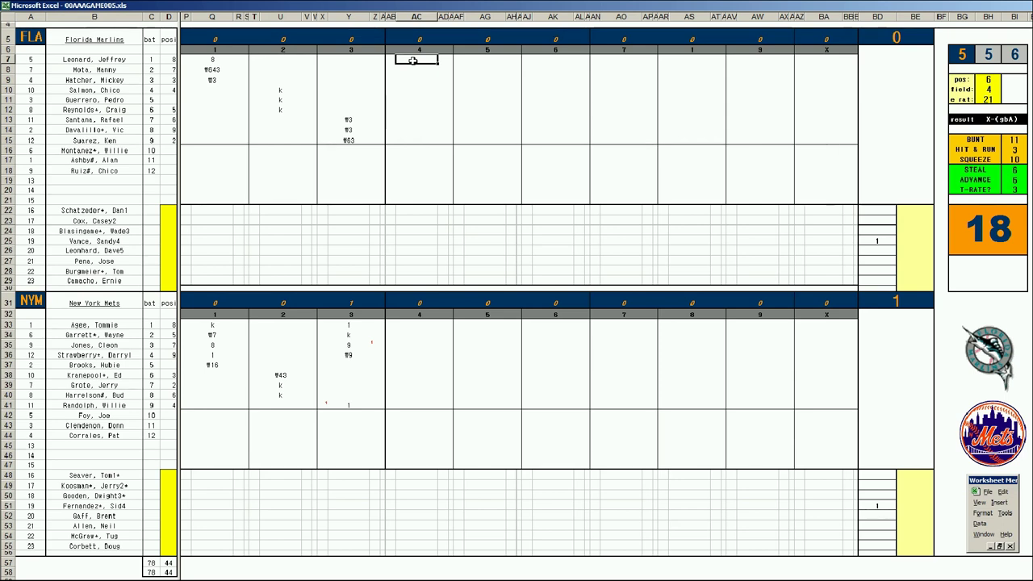
{"action": "key", "text": "Down"}
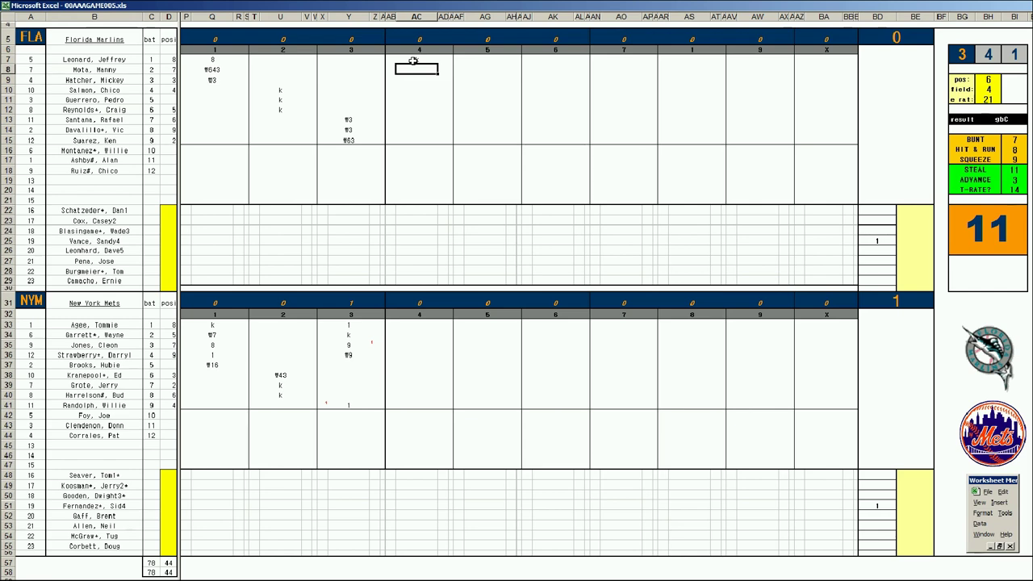
{"action": "type", "text": "1"}
{"action": "key", "text": "Return"}
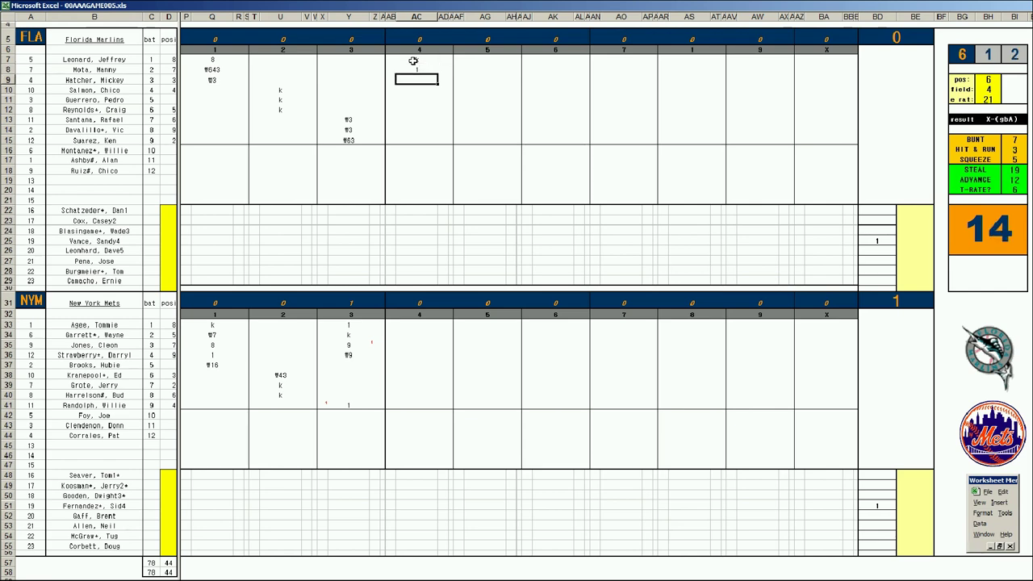
{"action": "key", "text": "ctrl+r"}
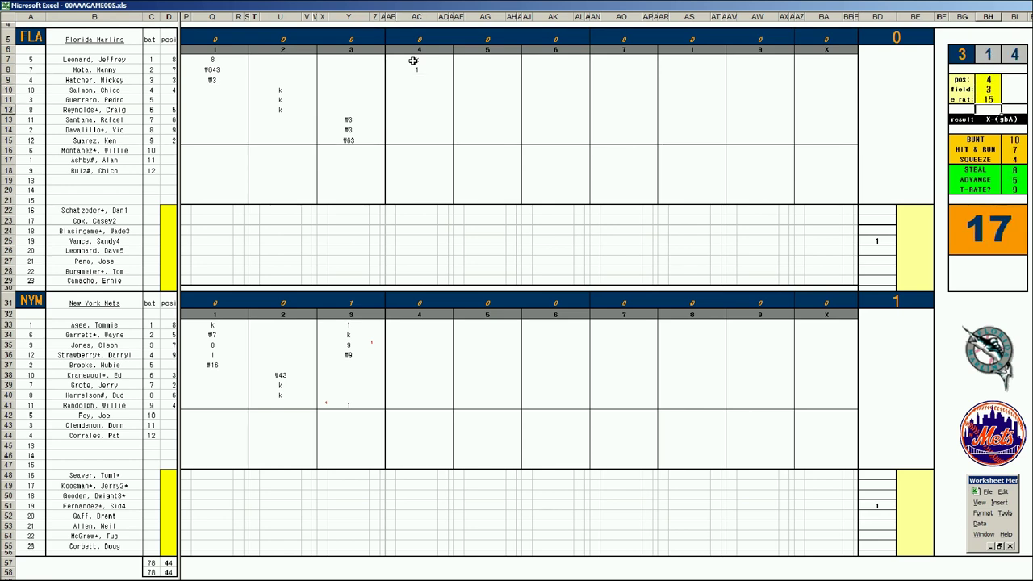
{"action": "left_click", "coordinate": [415, 80]}
{"action": "type", "text": "g463"}
Start the Mets' fourth inning with entries 1 and W4.
{"action": "left_click", "coordinate": [409, 364]}
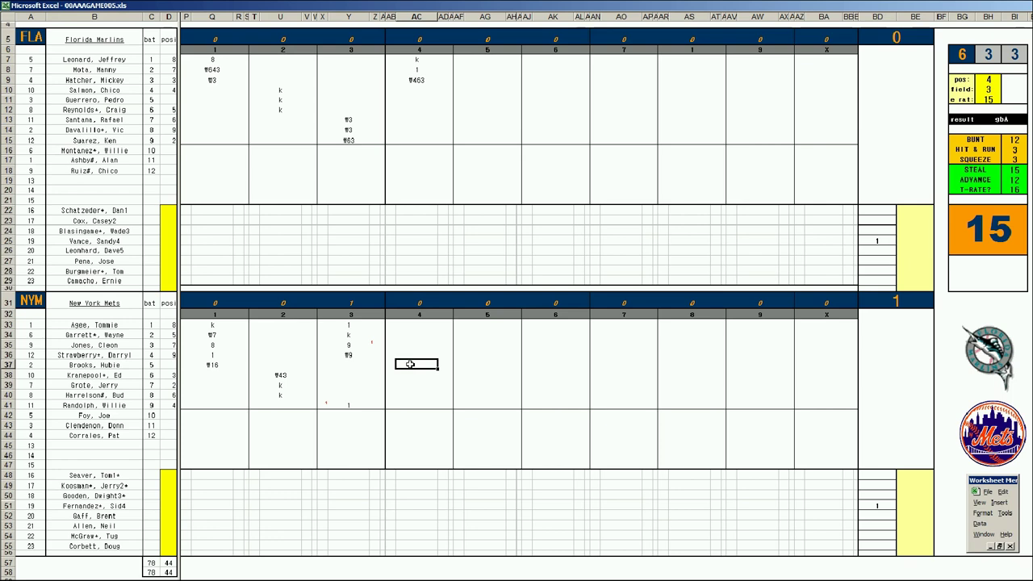
{"action": "key", "text": "F9"}
{"action": "key", "text": "Return"}
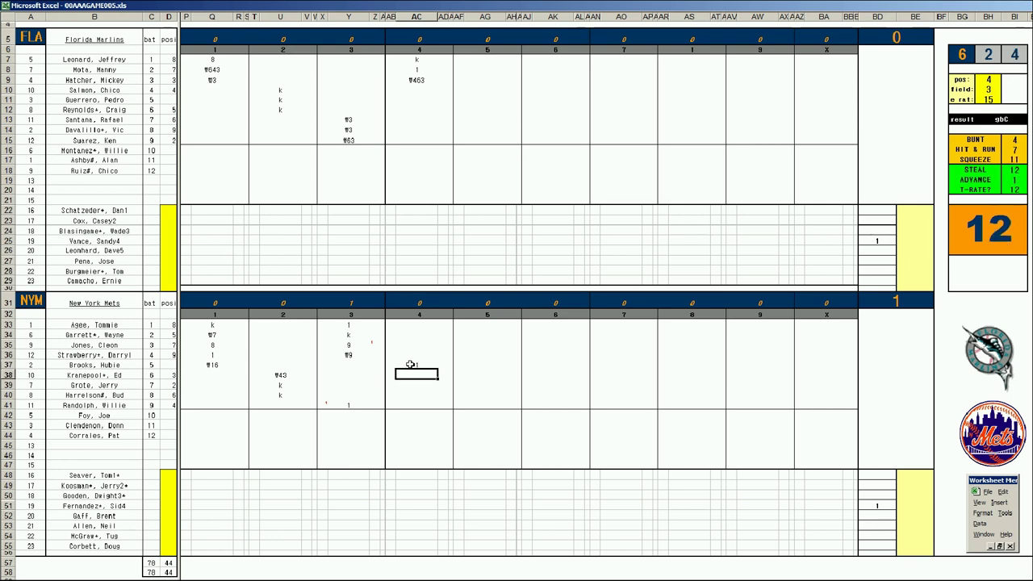
{"action": "type", "text": "1"}
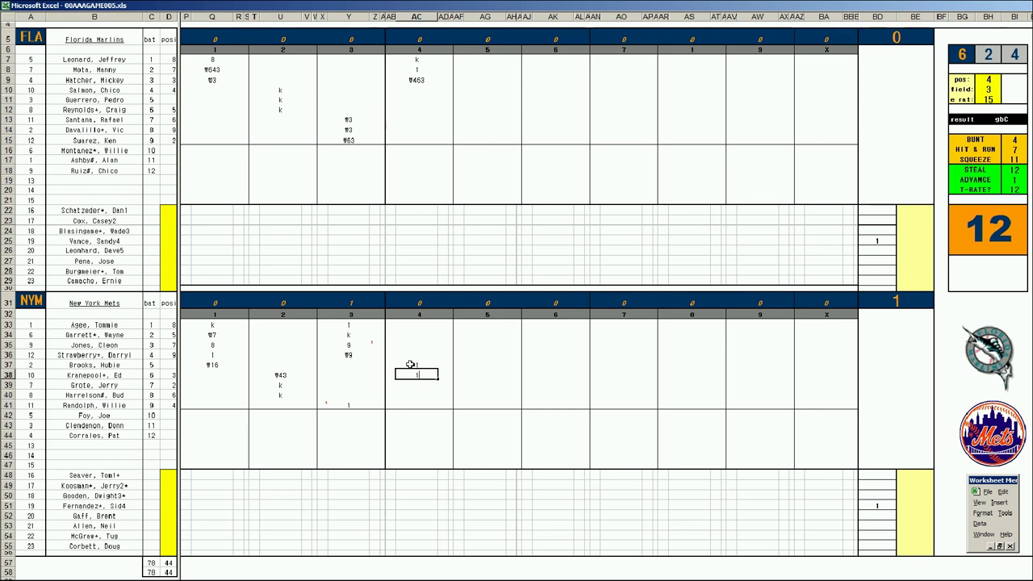
{"action": "key", "text": "Return"}
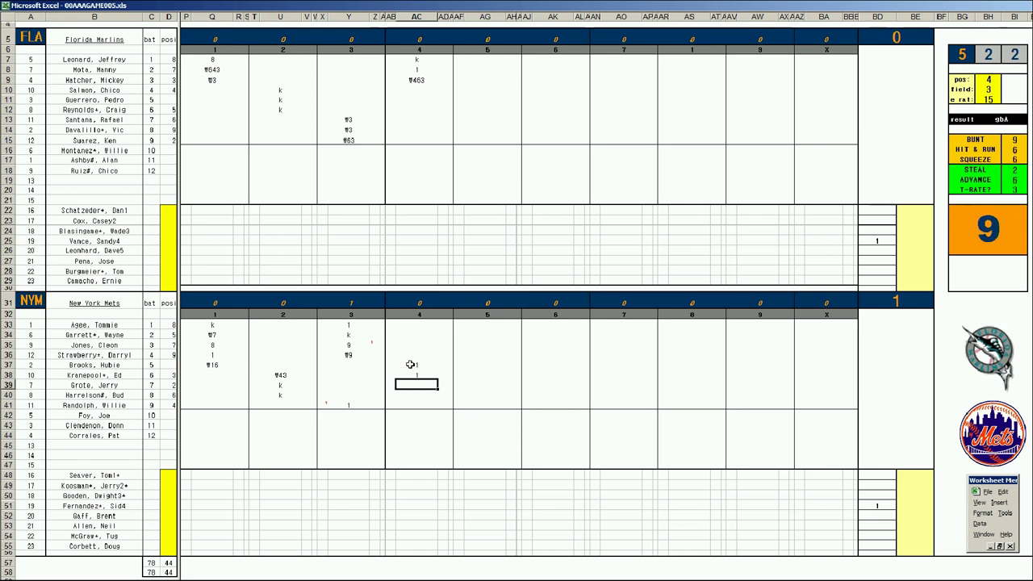
{"action": "type", "text": "W4"}
{"action": "key", "text": "Return"}
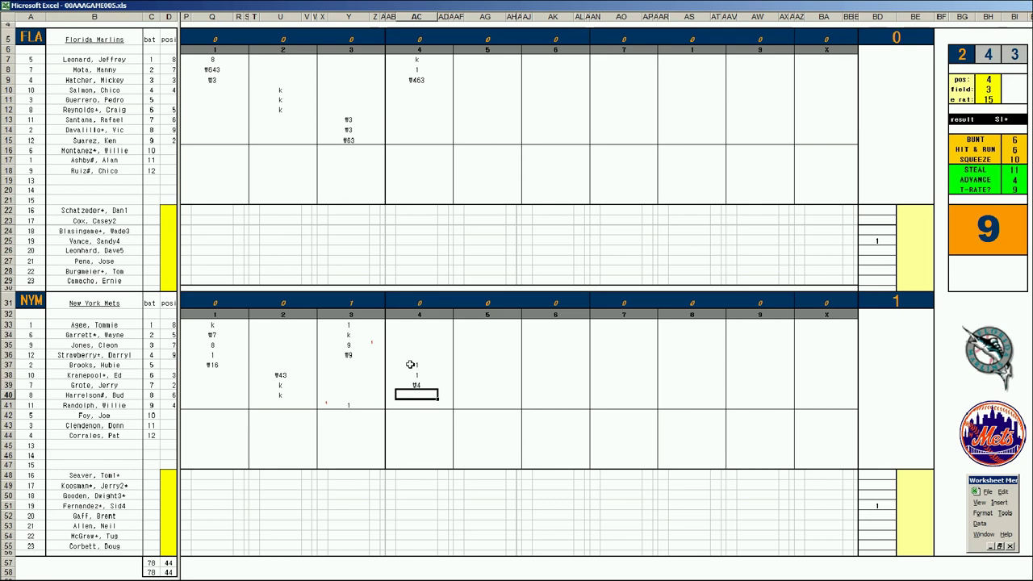
Add 8, then \62 in row 41 and \3 in row 33 to the Mets' fourth inning.
{"action": "type", "text": "8"}
{"action": "key", "text": "Return"}
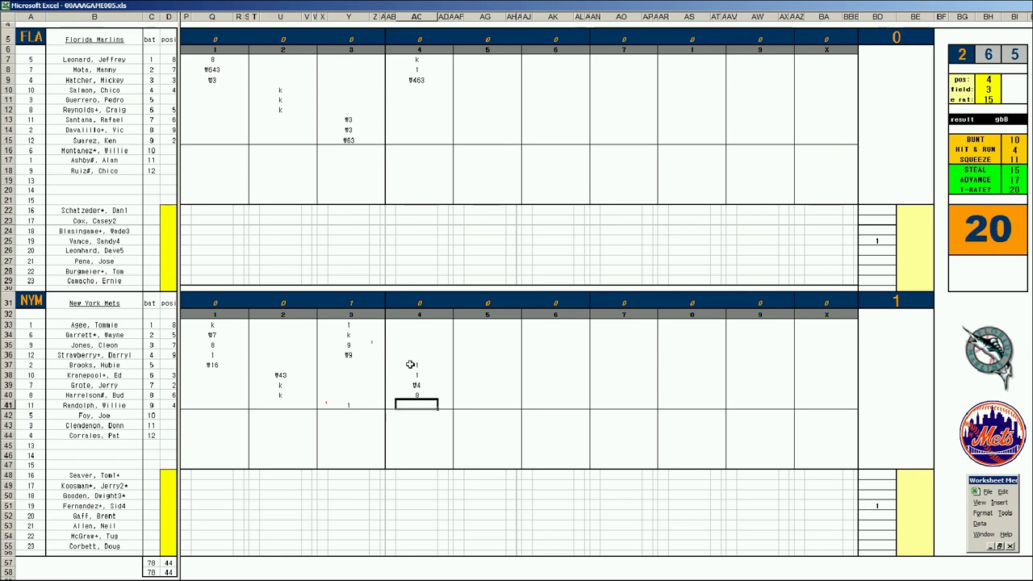
{"action": "type", "text": "\\62"}
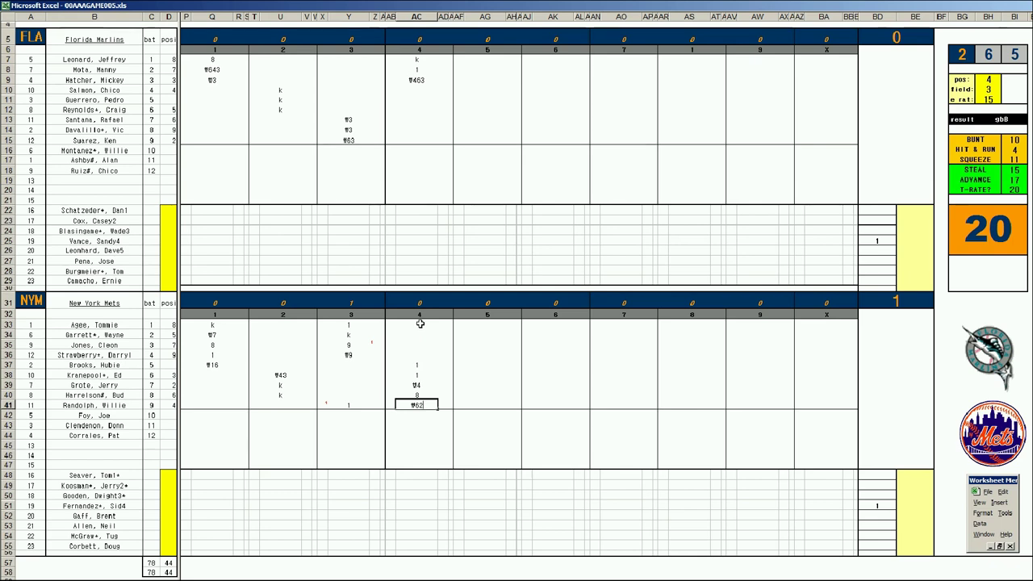
{"action": "left_click", "coordinate": [420, 324]}
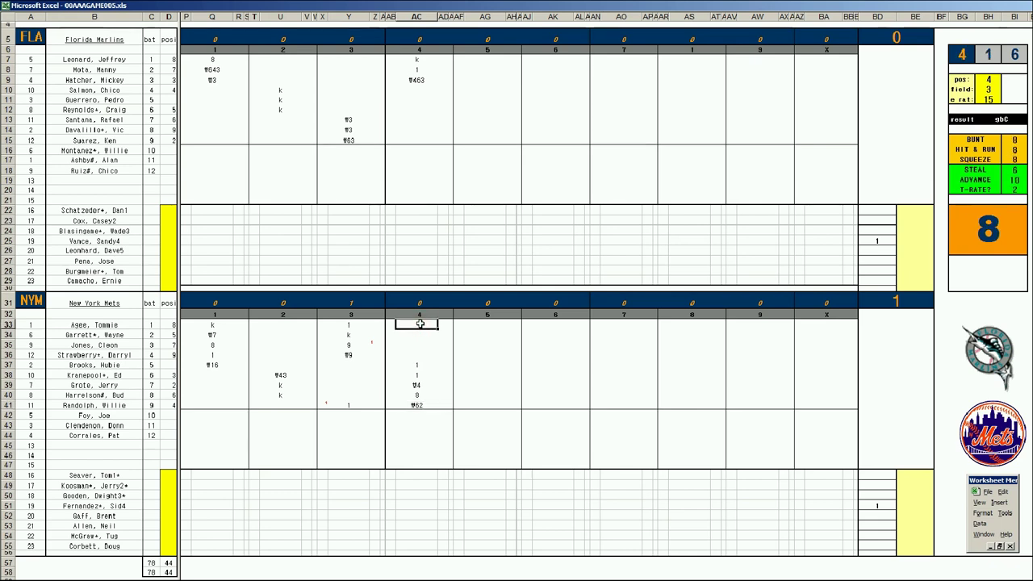
{"action": "type", "text": "\\3"}
Enter the Marlins' fifth inning as \7, k, k in AG10:AG12.
{"action": "left_click", "coordinate": [476, 88]}
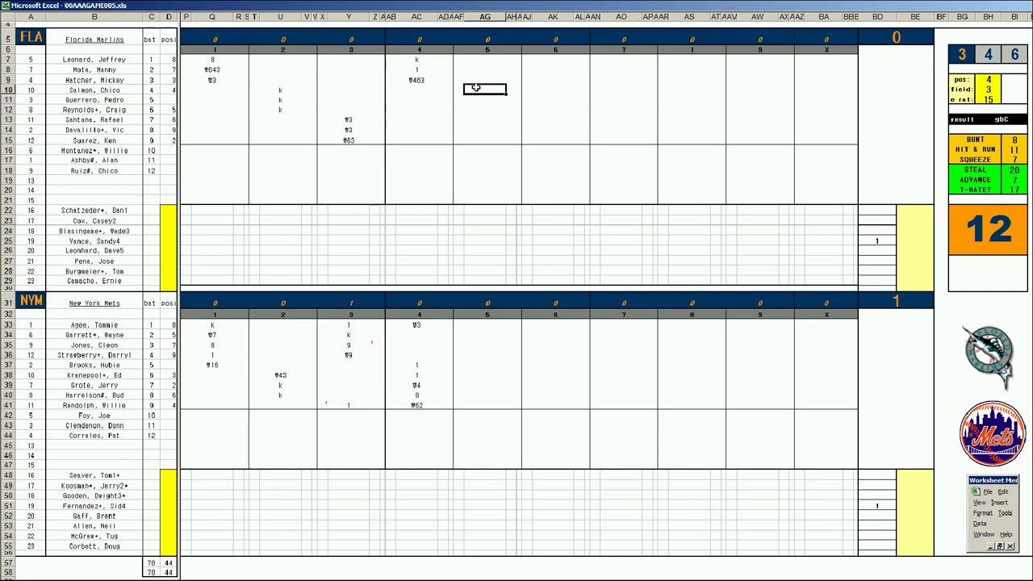
{"action": "type", "text": "\\7"}
{"action": "key", "text": "Return"}
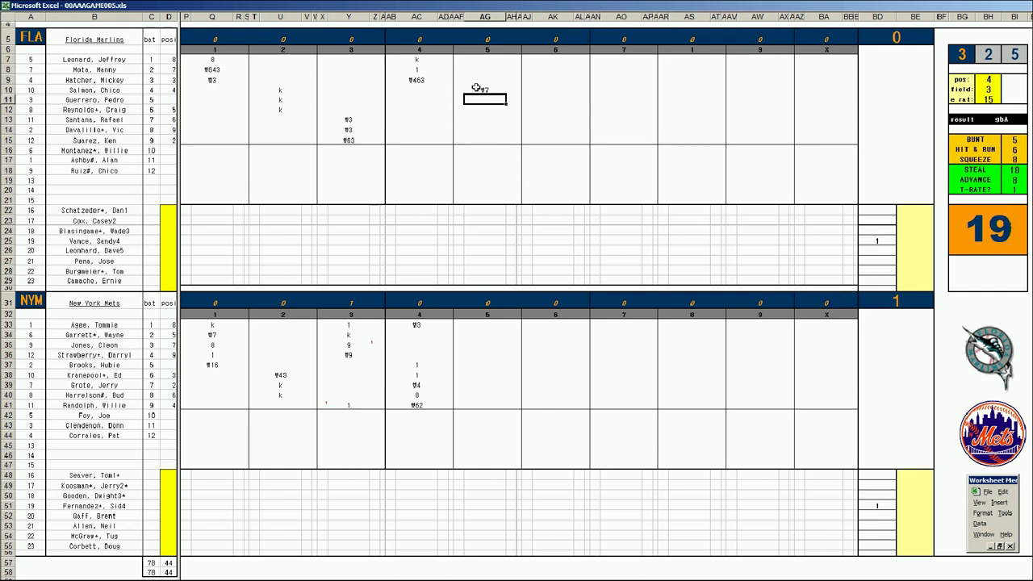
{"action": "type", "text": "k"}
{"action": "key", "text": "Return"}
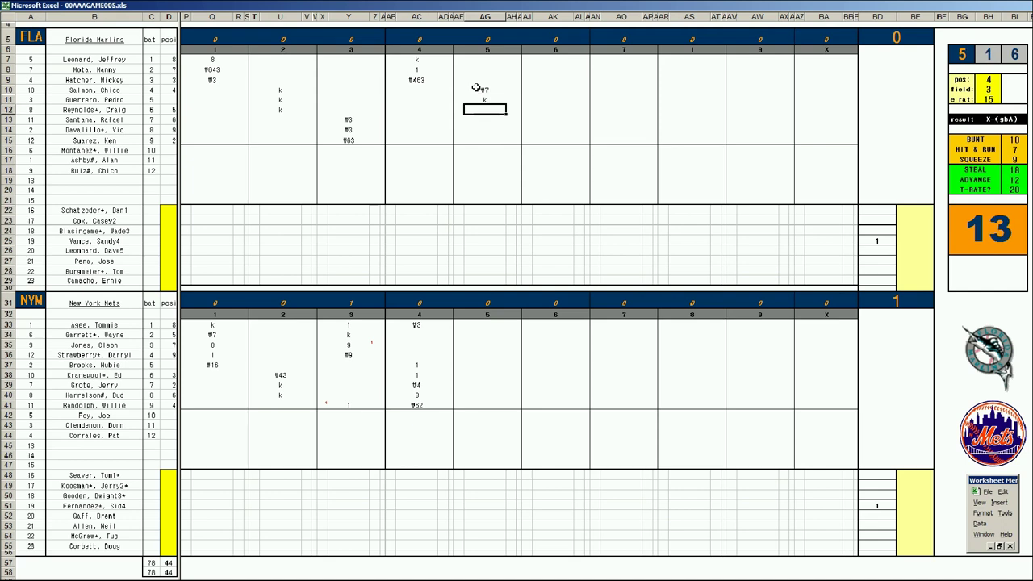
{"action": "type", "text": "k"}
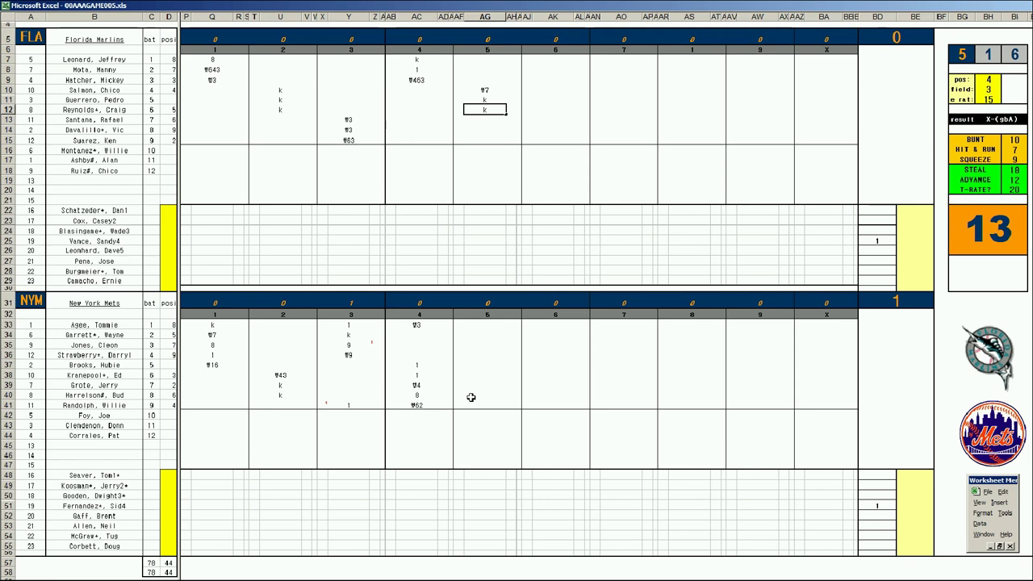
Commit the Mets' 8 in AG34 and set pos to 5.
{"action": "left_click", "coordinate": [482, 330]}
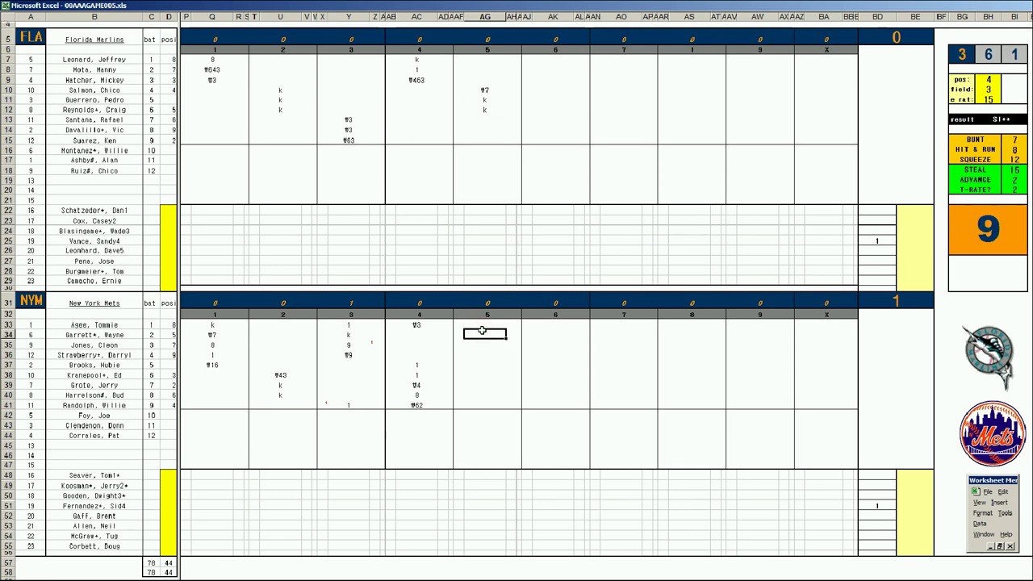
{"action": "key", "text": "Return"}
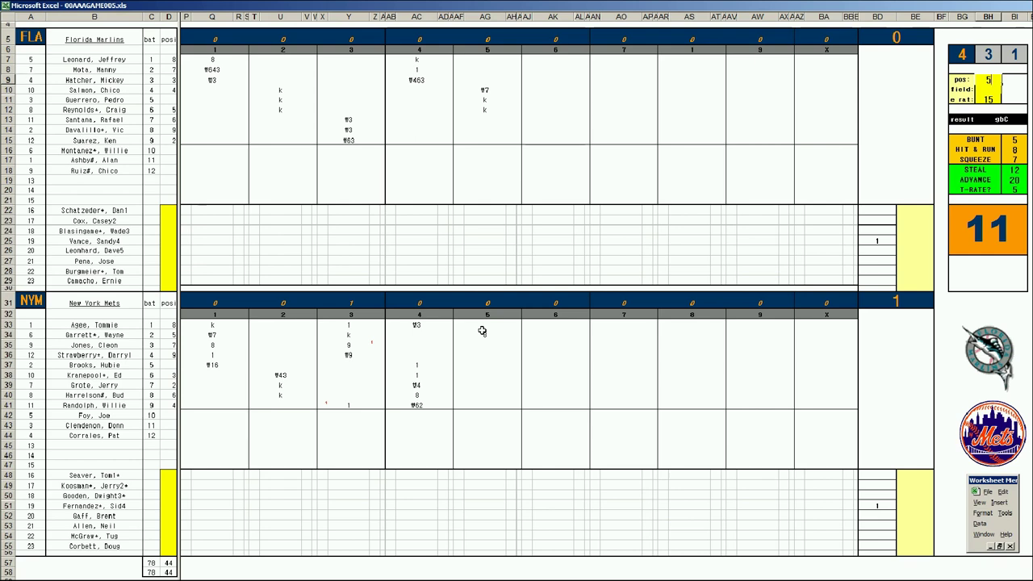
{"action": "key", "text": "Return"}
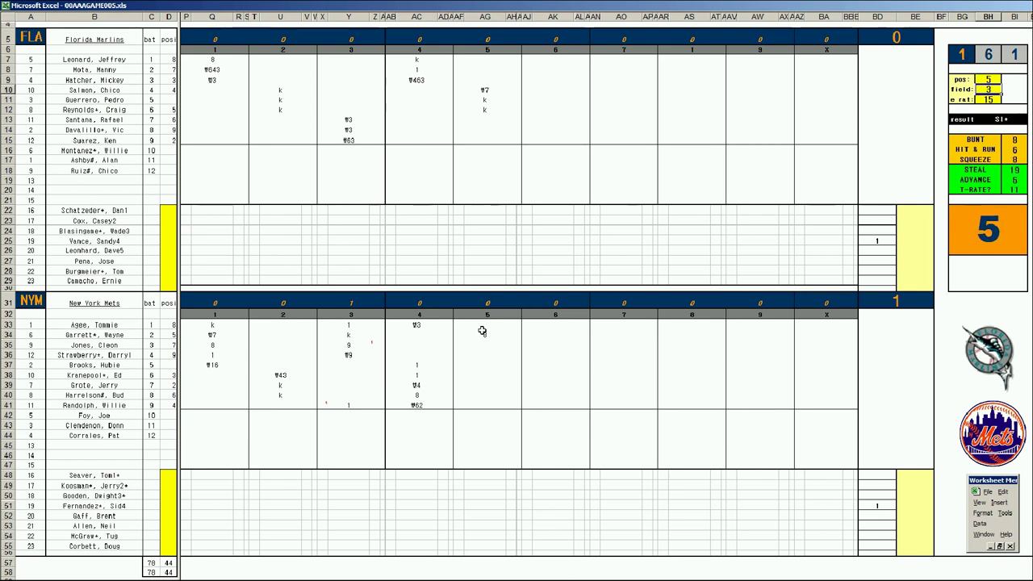
Enter the Mets' fifth-inning results 1, #9, #3, #9 in AG35:AG38.
{"action": "left_click", "coordinate": [484, 344]}
{"action": "type", "text": "1"}
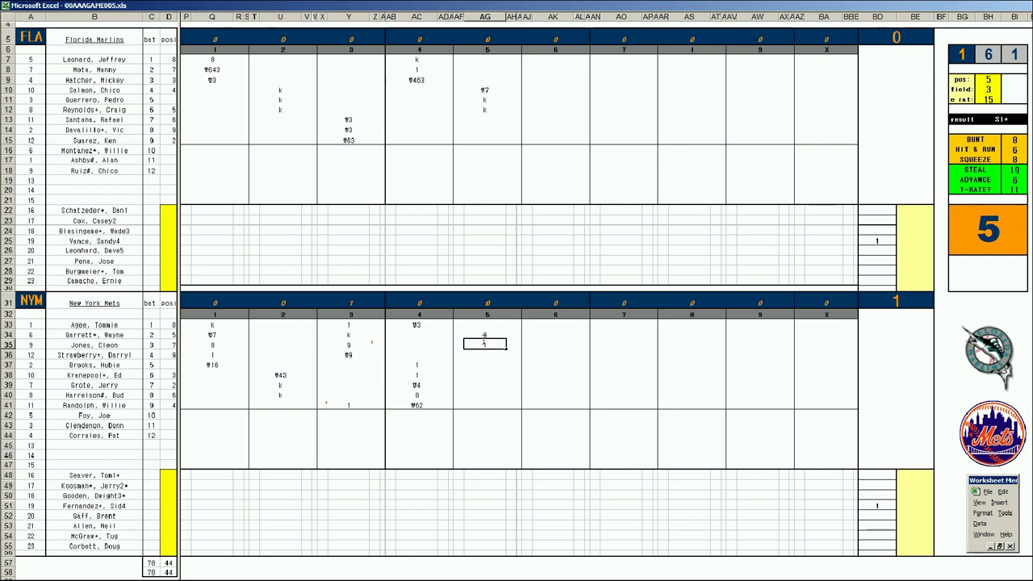
{"action": "key", "text": "Return"}
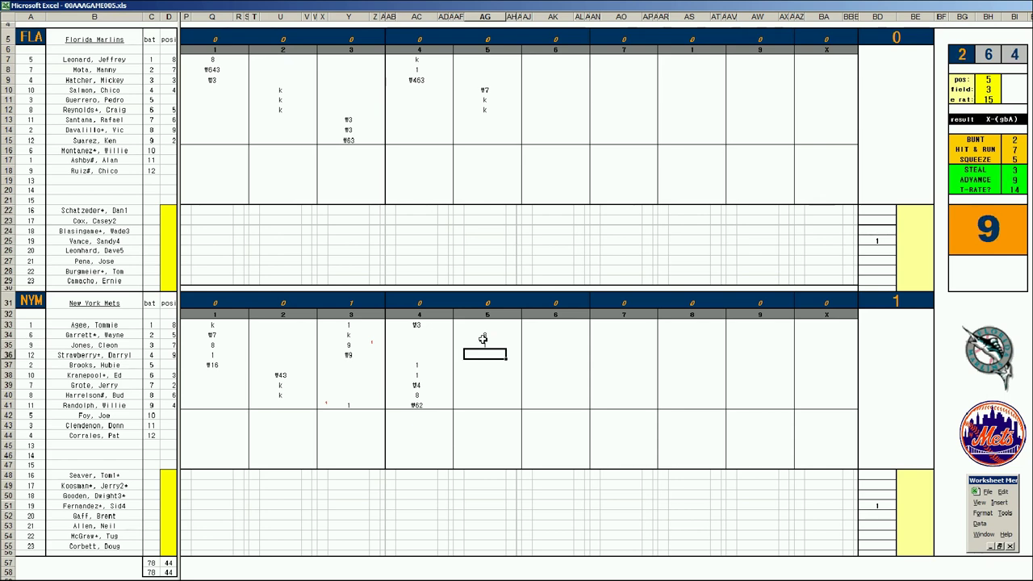
{"action": "type", "text": "#9"}
{"action": "key", "text": "Return"}
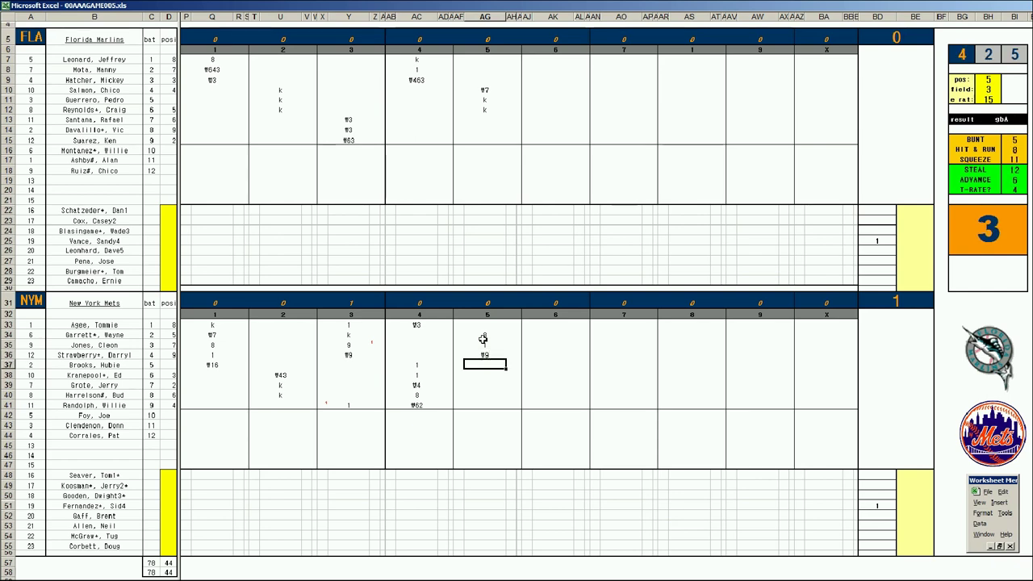
{"action": "type", "text": "#3"}
{"action": "key", "text": "Return"}
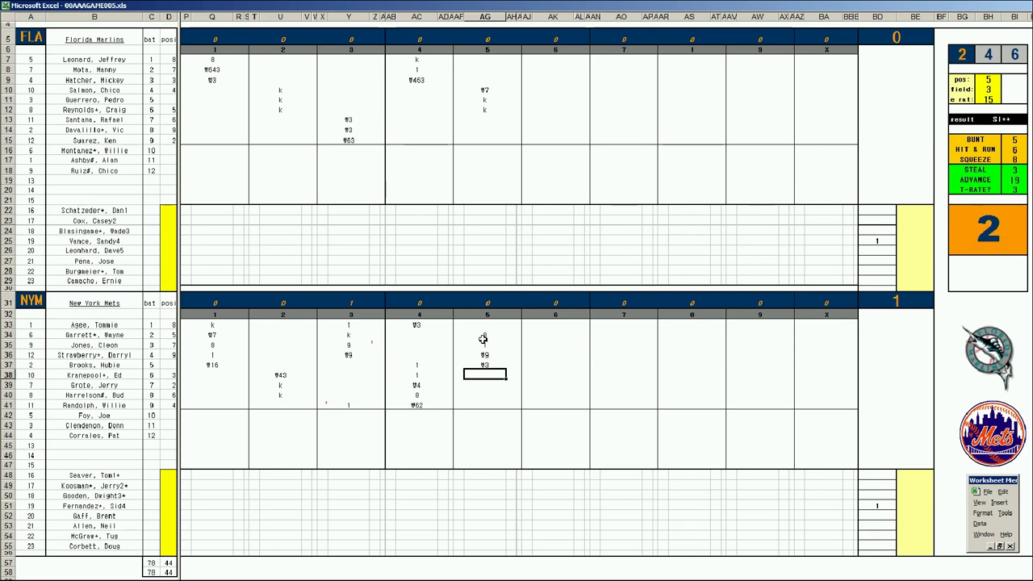
{"action": "type", "text": "#9"}
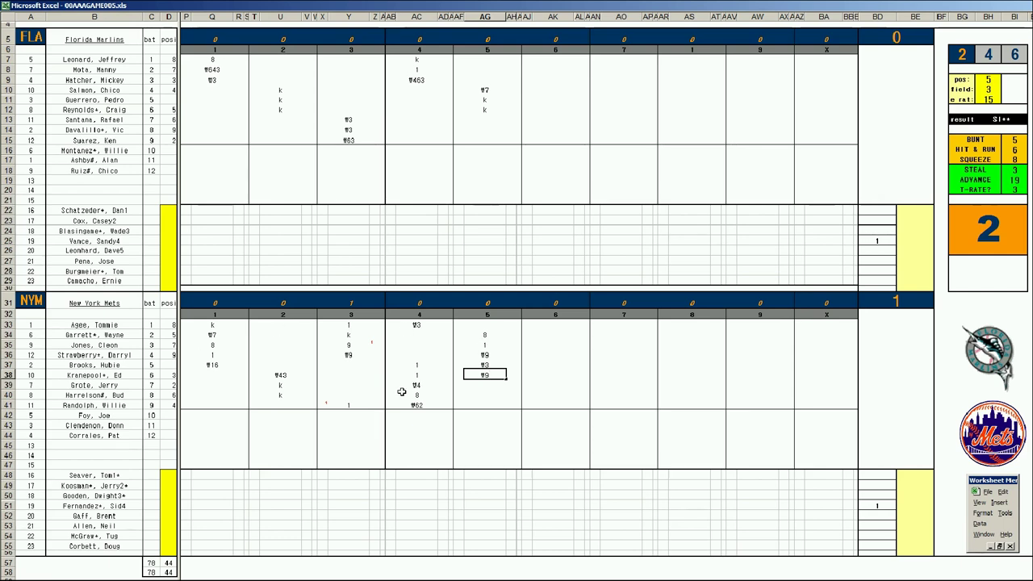
Score strikeouts (k, k) for the first two Marlins batters of the 6th in AK13:AK14.
{"action": "left_click", "coordinate": [545, 118]}
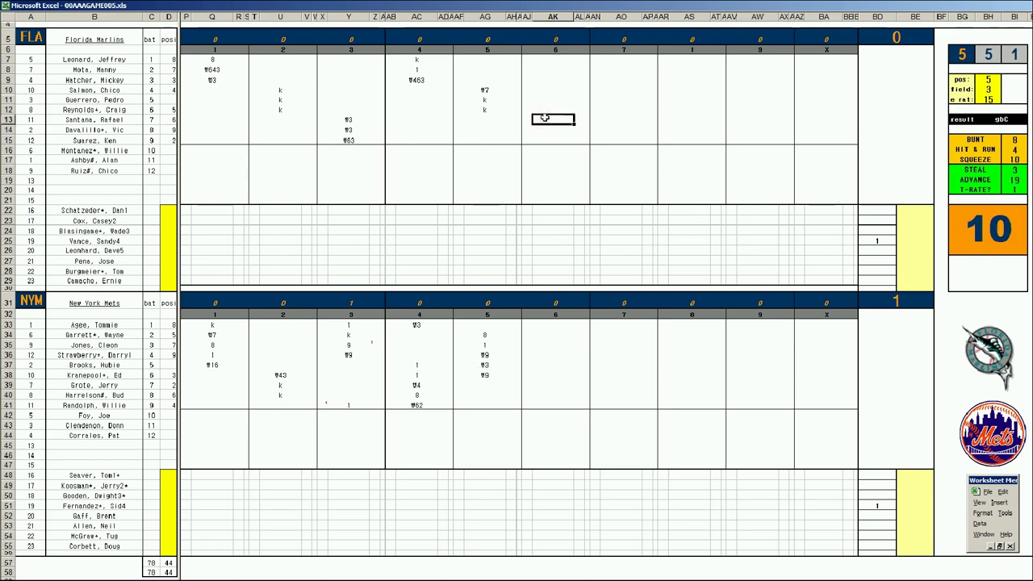
{"action": "type", "text": "k"}
{"action": "key", "text": "Return"}
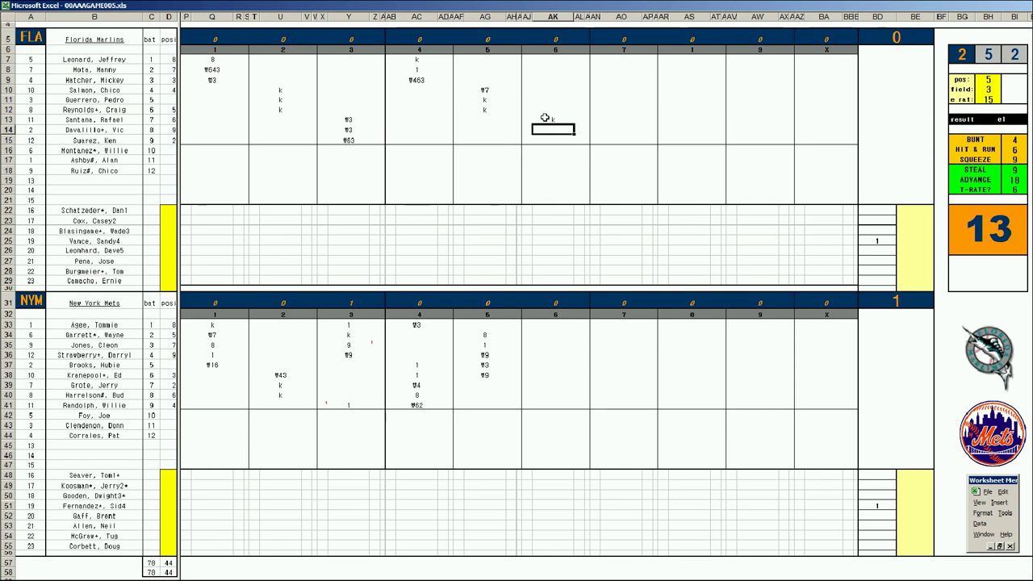
{"action": "type", "text": "k"}
{"action": "key", "text": "Return"}
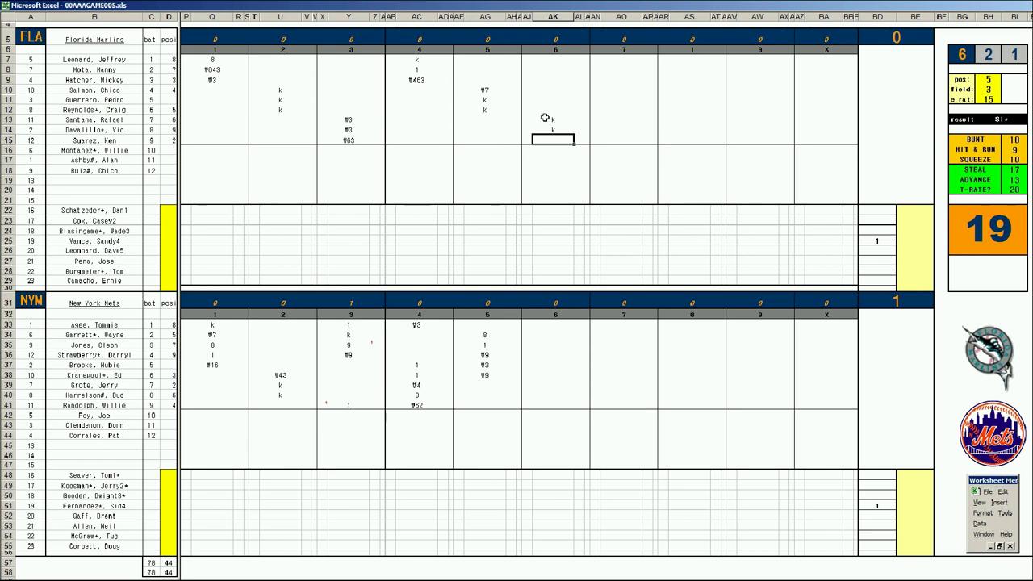
Set pos back to 4 and enter W43 for the third Marlins batter in AK15.
{"action": "key", "text": "Tab"}
{"action": "type", "text": "4"}
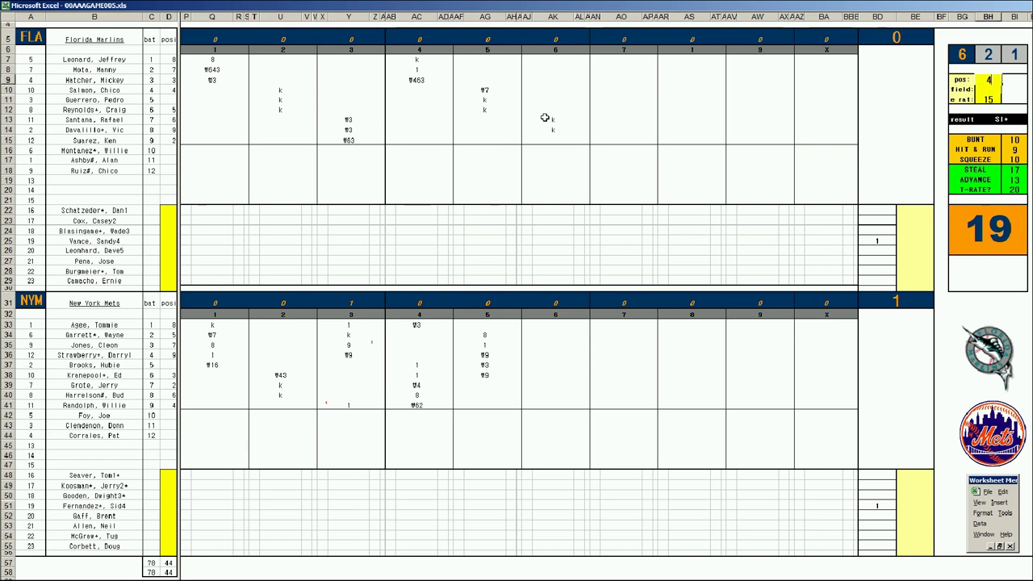
{"action": "key", "text": "Return"}
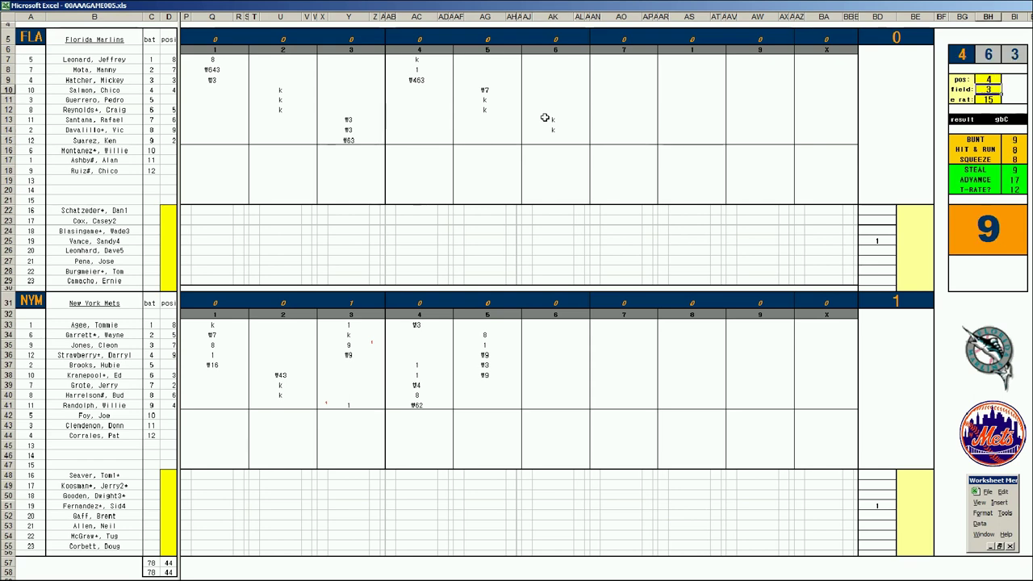
{"action": "left_click", "coordinate": [553, 141]}
{"action": "type", "text": "W43"}
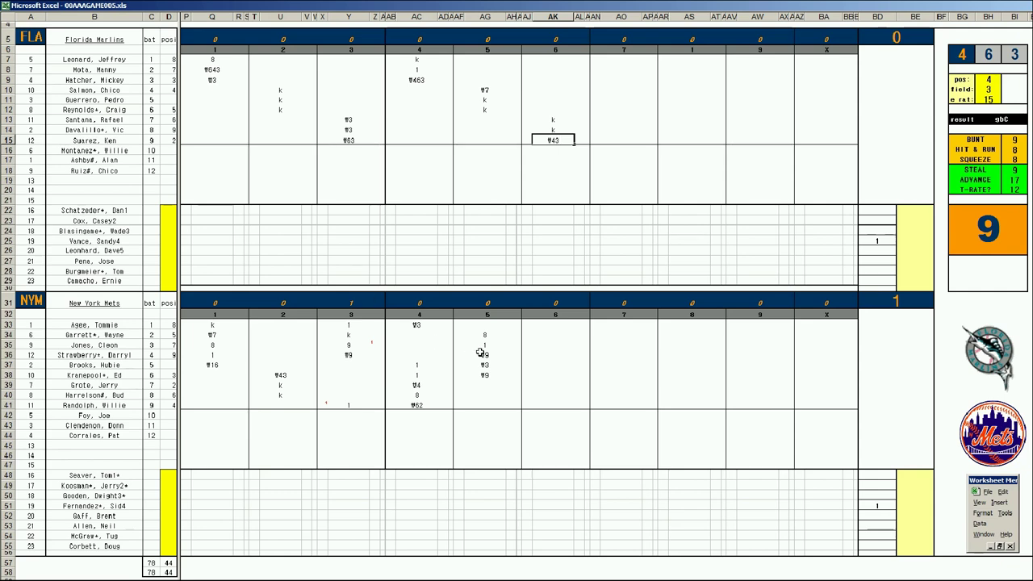
Enter a 1 in AK39, AK40 and AK41 for the Mets' three 6th-inning batters.
{"action": "left_click", "coordinate": [544, 384]}
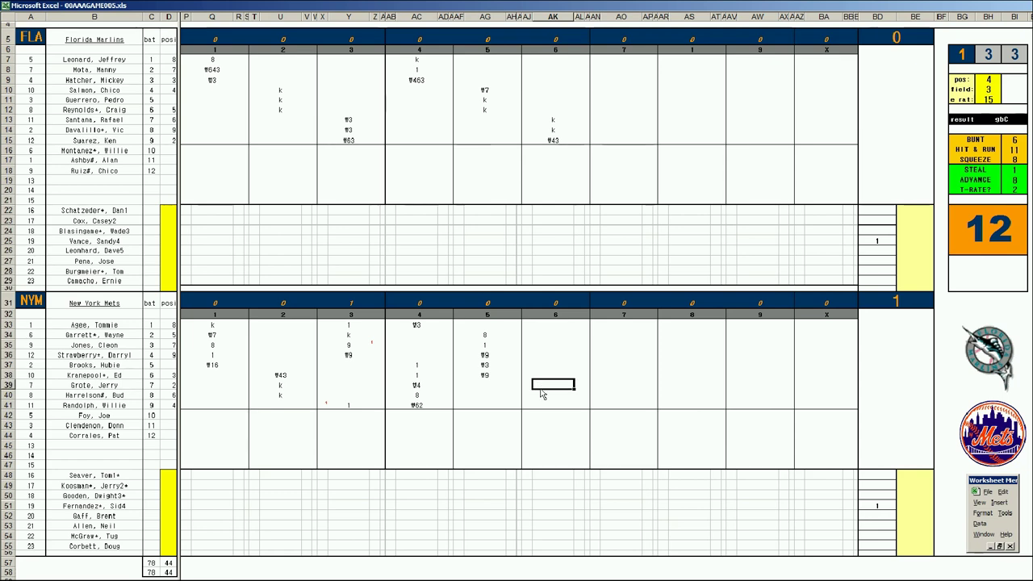
{"action": "type", "text": "1"}
{"action": "key", "text": "Return"}
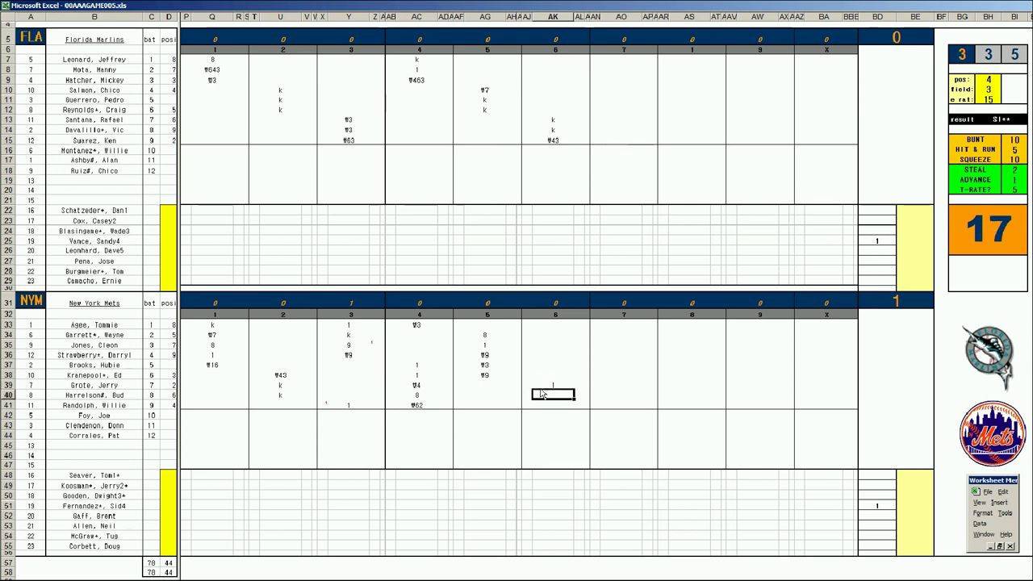
{"action": "type", "text": "1"}
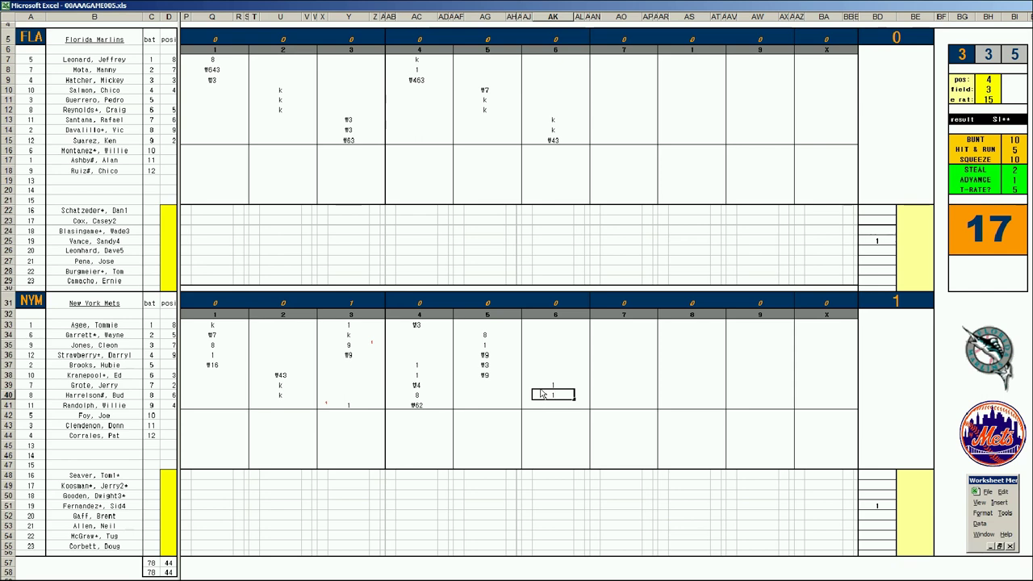
{"action": "key", "text": "Return"}
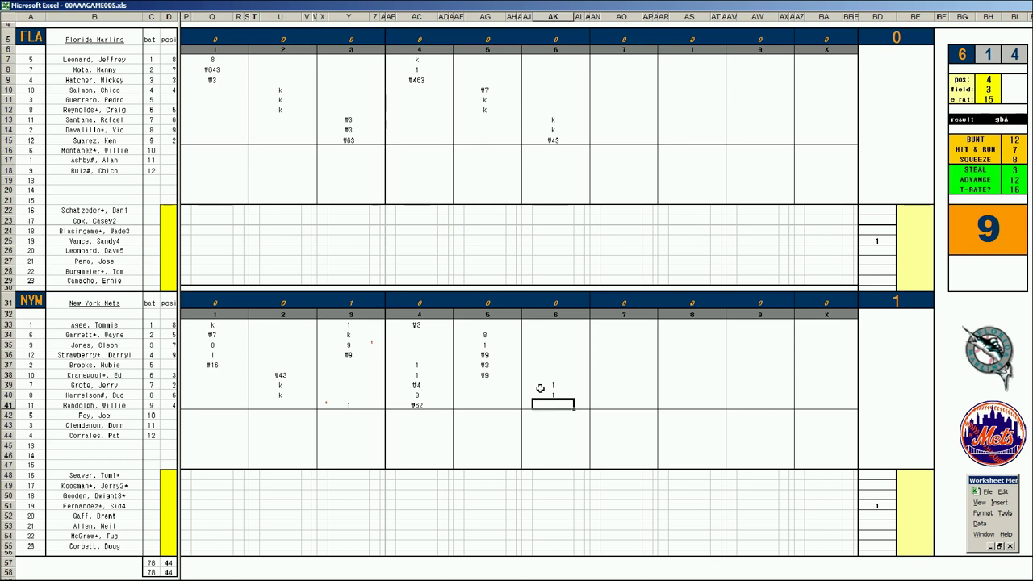
{"action": "type", "text": "1"}
{"action": "key", "text": "Left"}
{"action": "key", "text": "Up"}
{"action": "key", "text": "Up"}
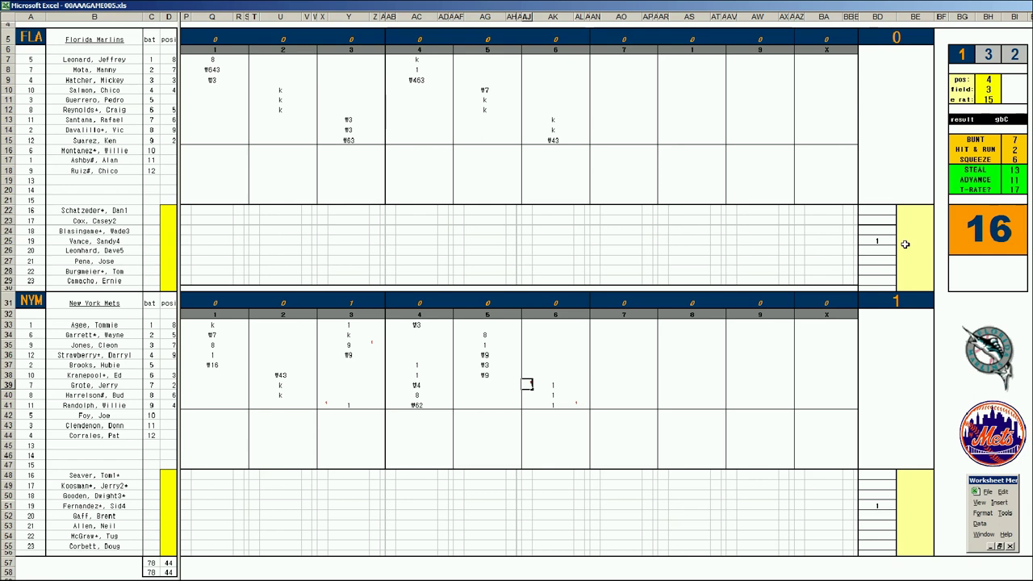
Enter 5 in the yellow cell BE25.
{"action": "left_click", "coordinate": [905, 242]}
{"action": "type", "text": "5"}
{"action": "key", "text": "Return"}
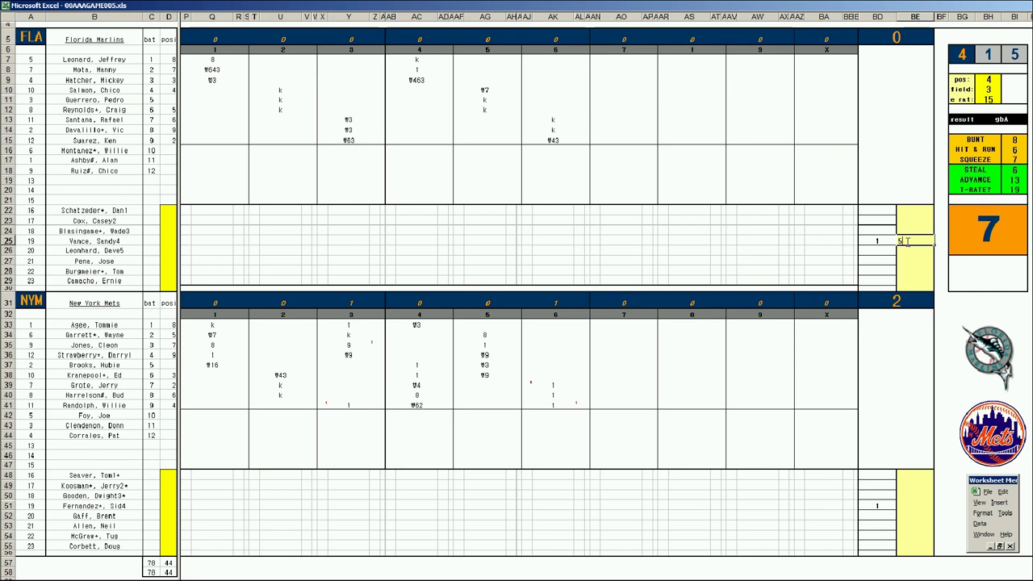
{"action": "key", "text": "Return"}
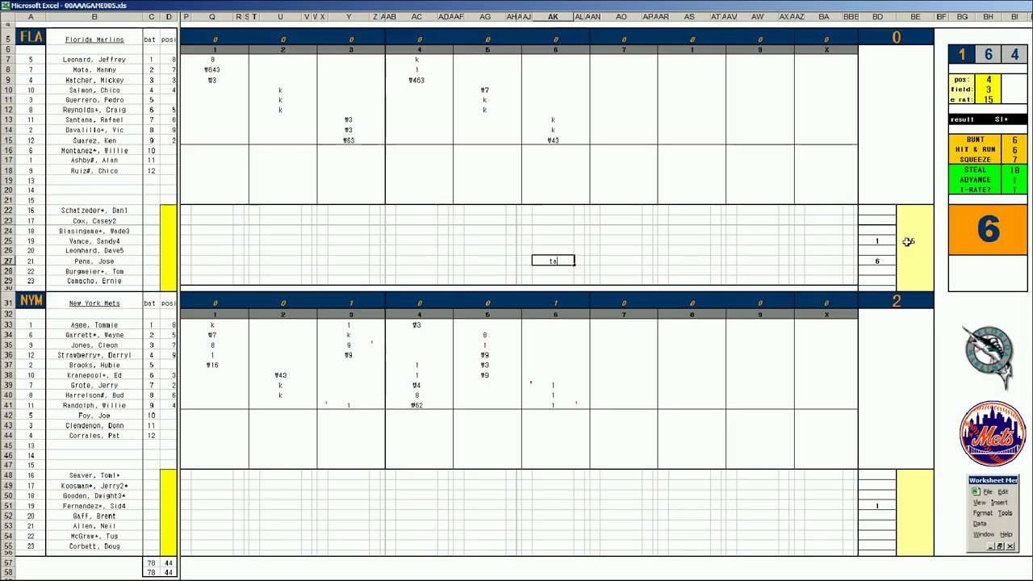
Enter the Mets' leadoff 1 in the sixth and add the red run marks in AL33 and row 40.
{"action": "left_click", "coordinate": [557, 324]}
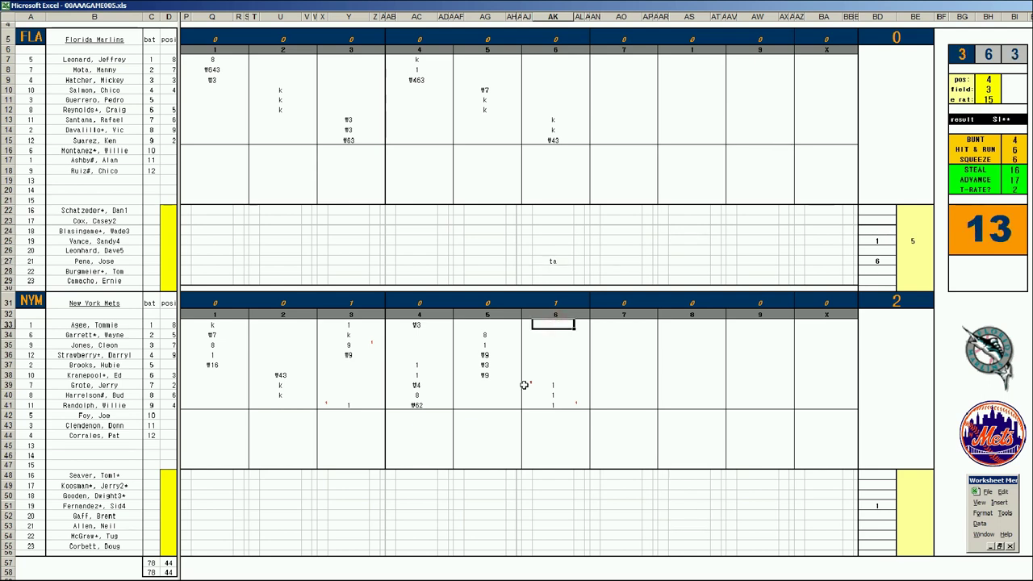
{"action": "type", "text": "1"}
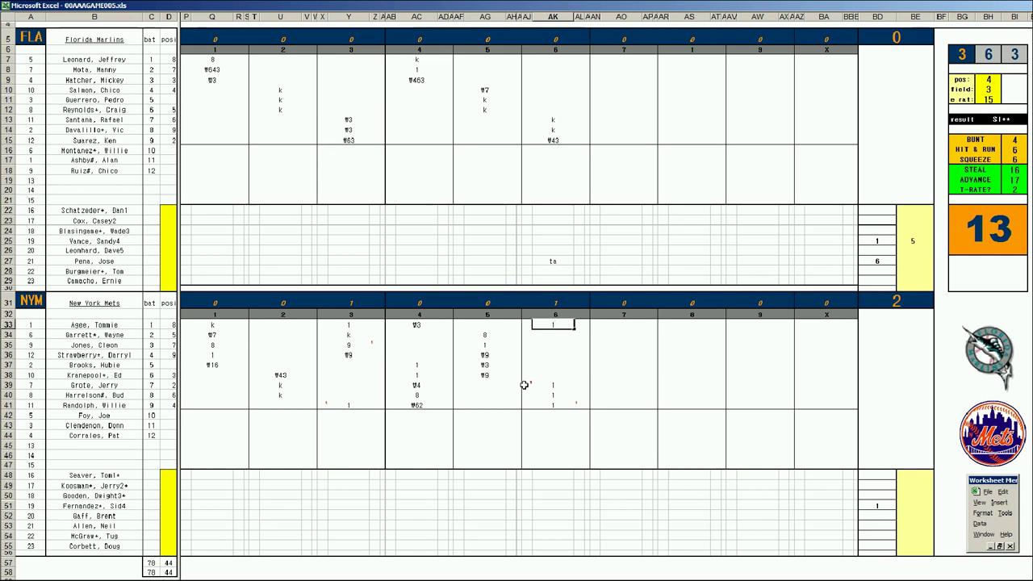
{"action": "key", "text": "Return"}
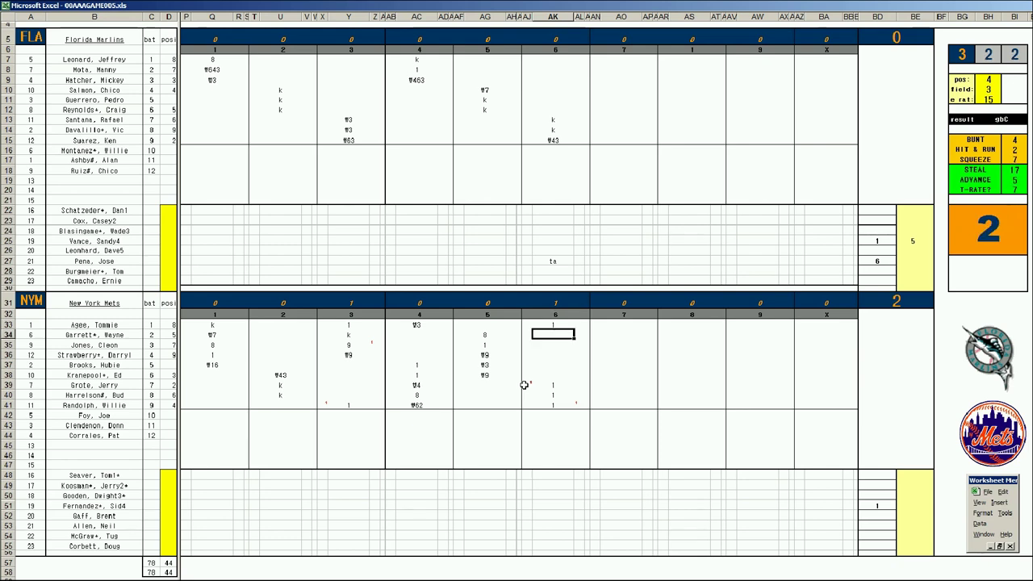
{"action": "key", "text": "Up"}
{"action": "key", "text": "Right"}
{"action": "type", "text": "1"}
{"action": "key", "text": "Return"}
{"action": "key", "text": "Left"}
{"action": "key", "text": "Left"}
{"action": "key", "text": "Down"}
{"action": "key", "text": "Down"}
{"action": "key", "text": "Down"}
{"action": "key", "text": "Down"}
{"action": "key", "text": "Down"}
{"action": "key", "text": "Down"}
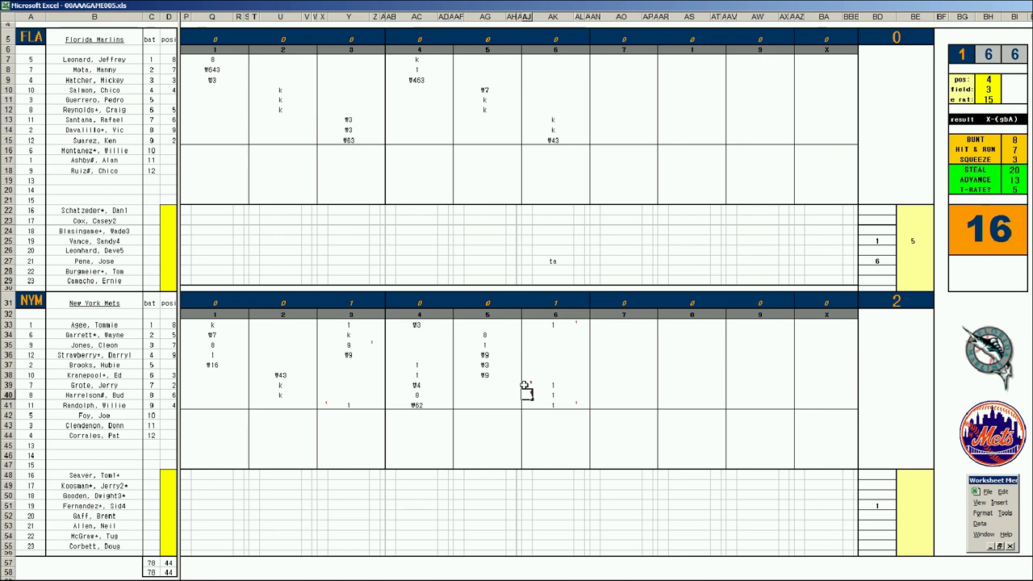
{"action": "type", "text": "1"}
{"action": "key", "text": "Return"}
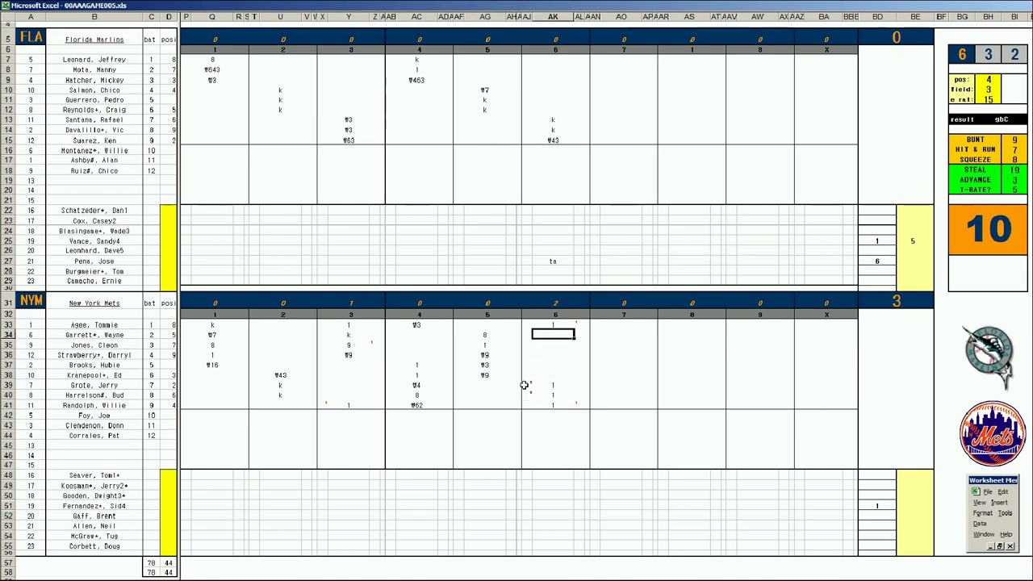
Score the next Mets batters as W43, k and W9.
{"action": "type", "text": "\\43"}
{"action": "key", "text": "Return"}
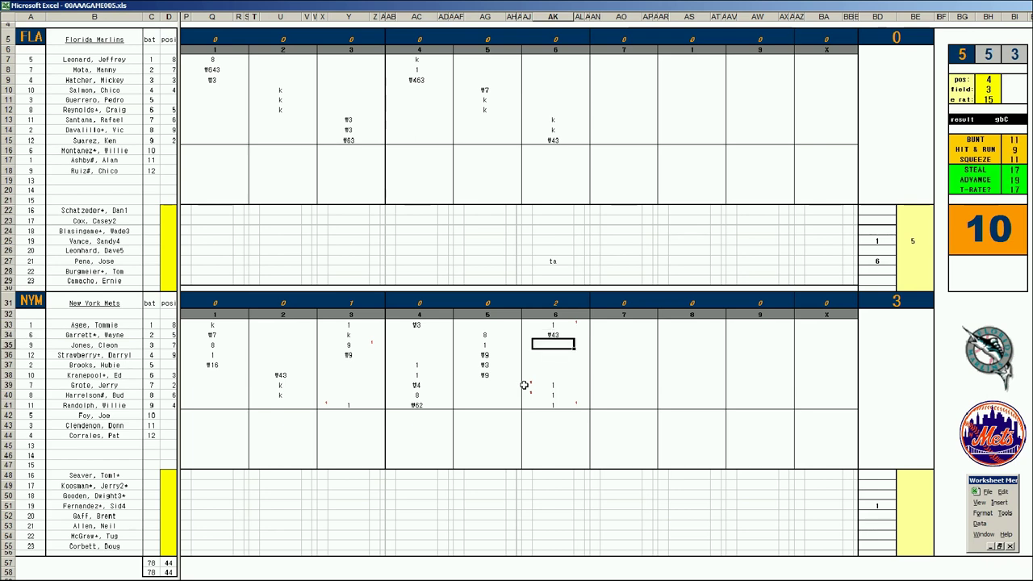
{"action": "type", "text": "k"}
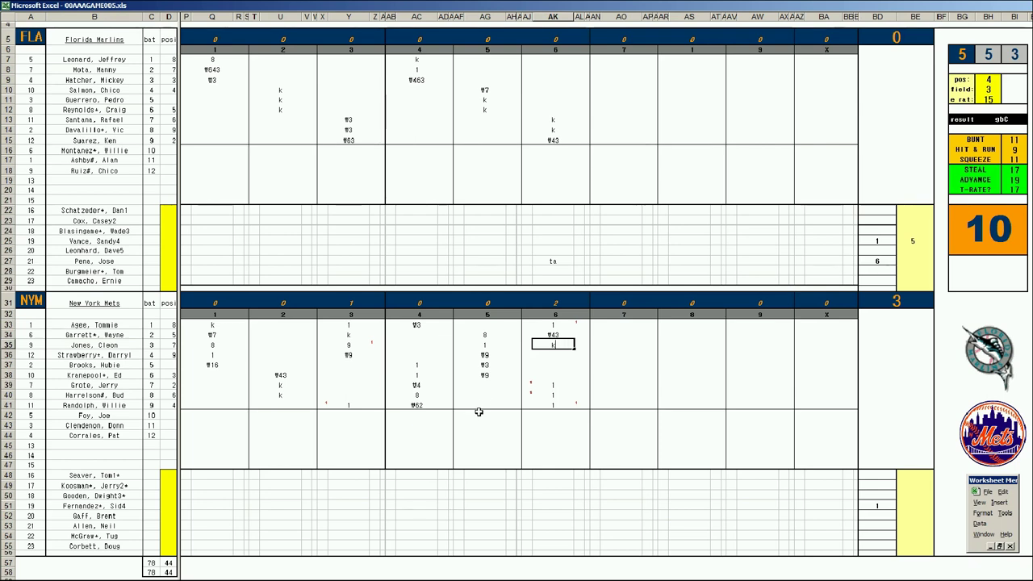
{"action": "key", "text": "Return"}
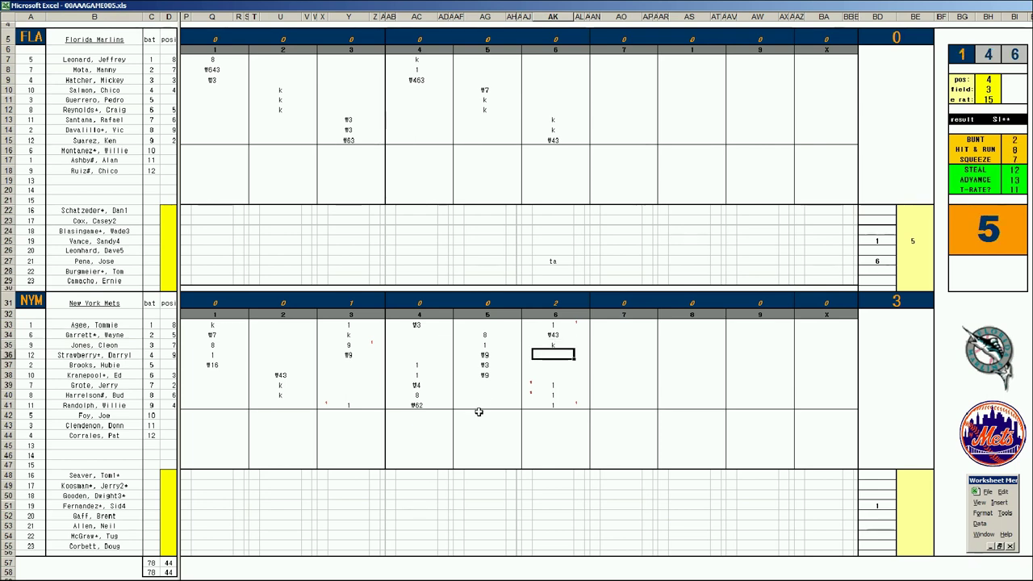
{"action": "type", "text": "\\9"}
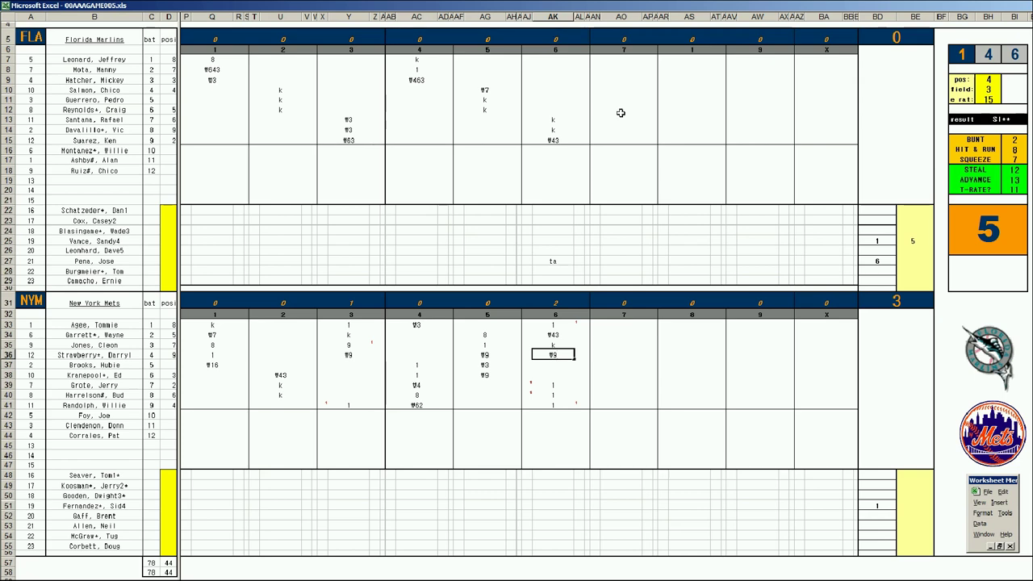
Set pos in BH9 to 7.
{"action": "left_click", "coordinate": [627, 61]}
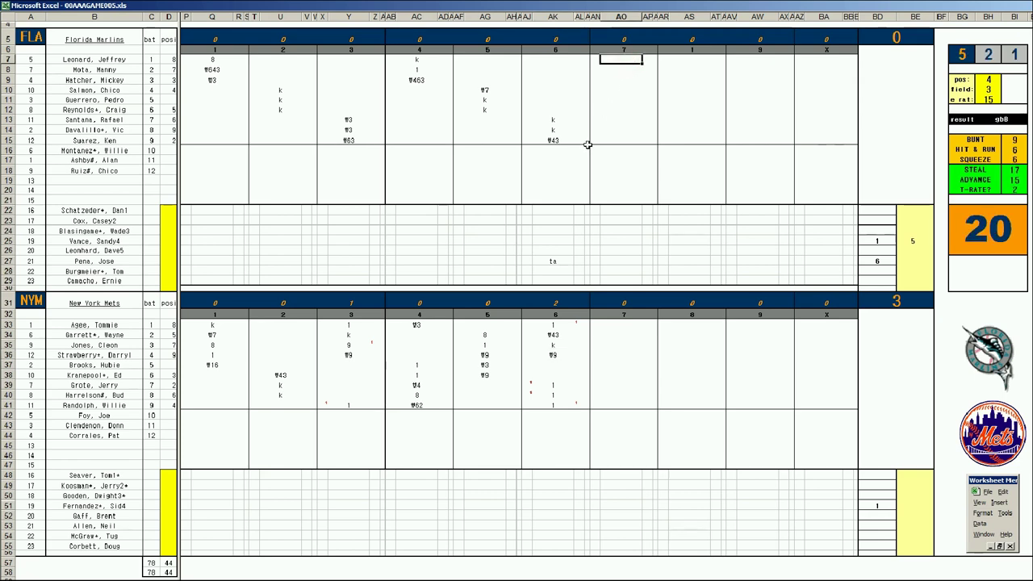
{"action": "key", "text": "Tab"}
{"action": "type", "text": "7"}
{"action": "key", "text": "Return"}
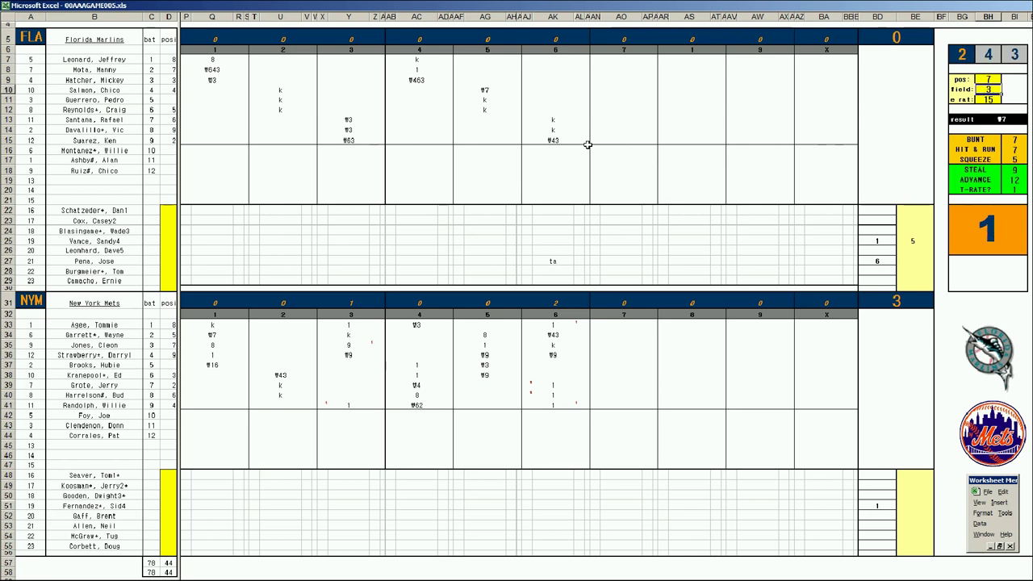
Score the Marlins' seventh as W7, k and W53 in AO7:AO9.
{"action": "left_click", "coordinate": [628, 60]}
{"action": "type", "text": "#7"}
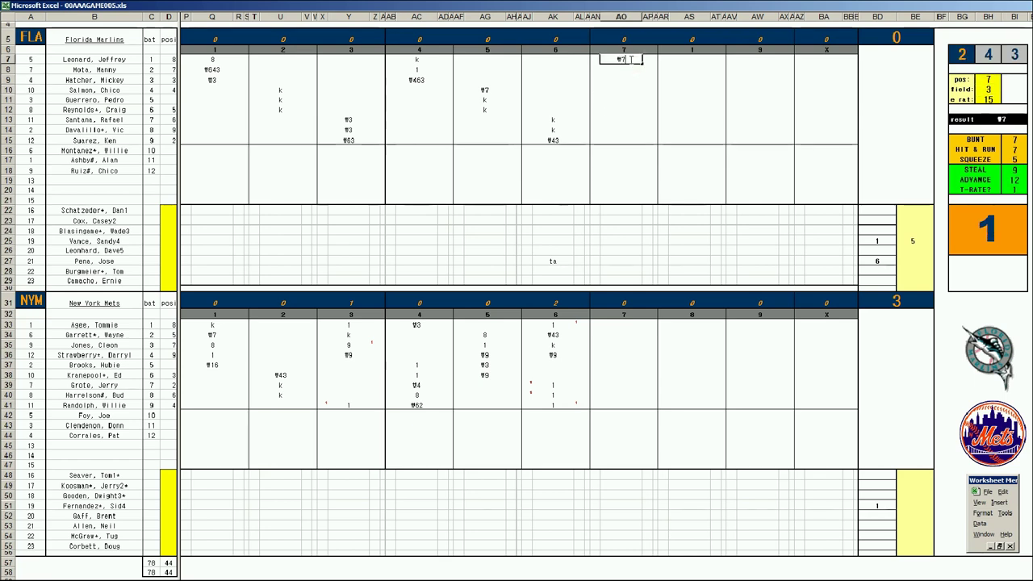
{"action": "key", "text": "Return"}
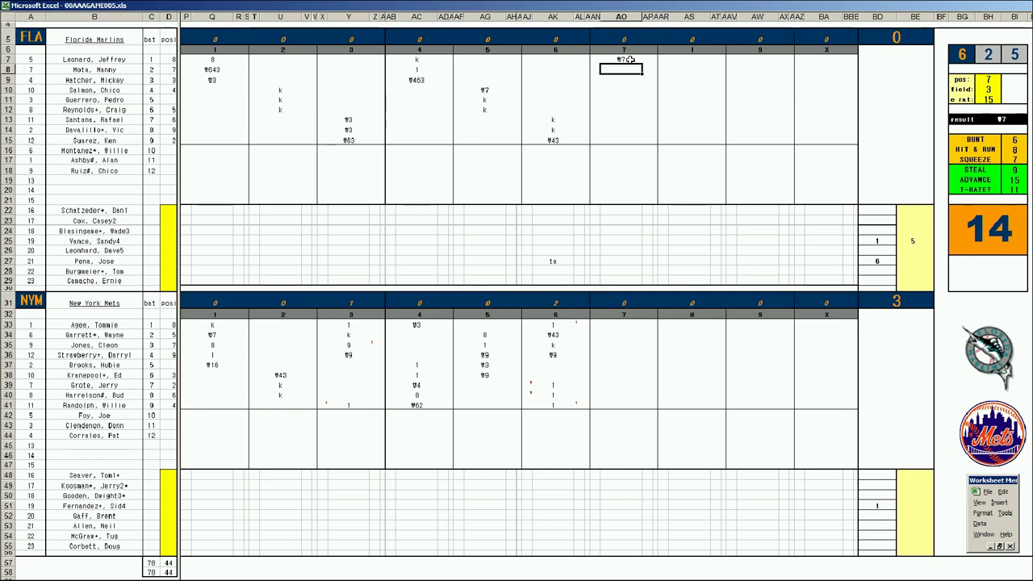
{"action": "type", "text": "k"}
{"action": "key", "text": "Return"}
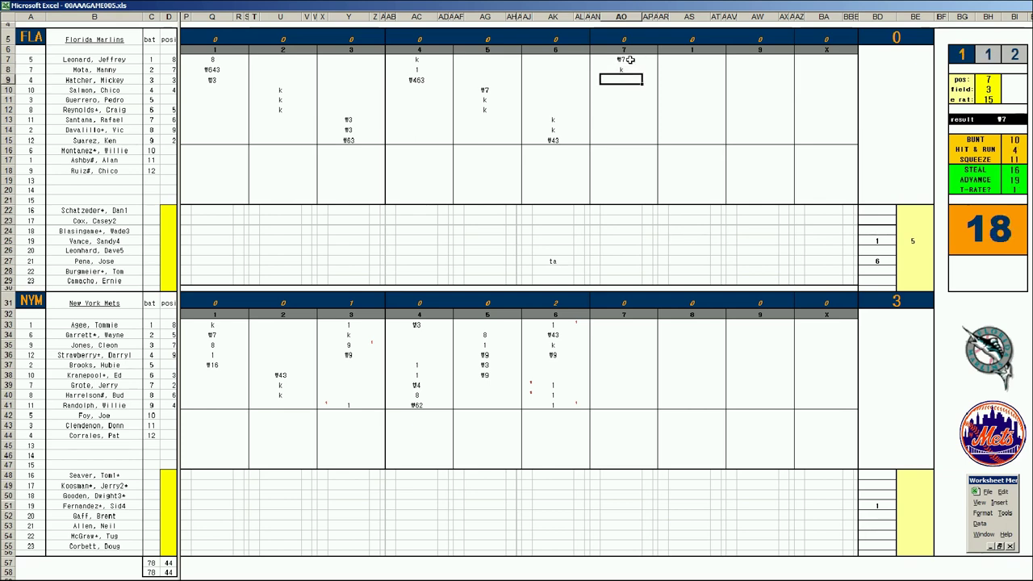
{"action": "type", "text": "#53"}
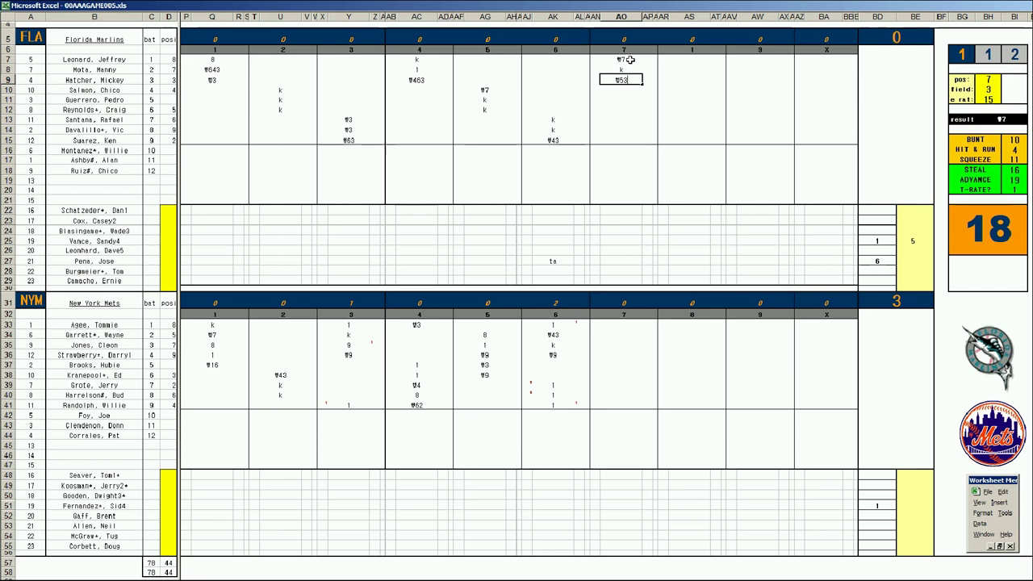
Score the Mets' seventh as k, W8, 4, k with a run mark in AN39.
{"action": "left_click", "coordinate": [617, 363]}
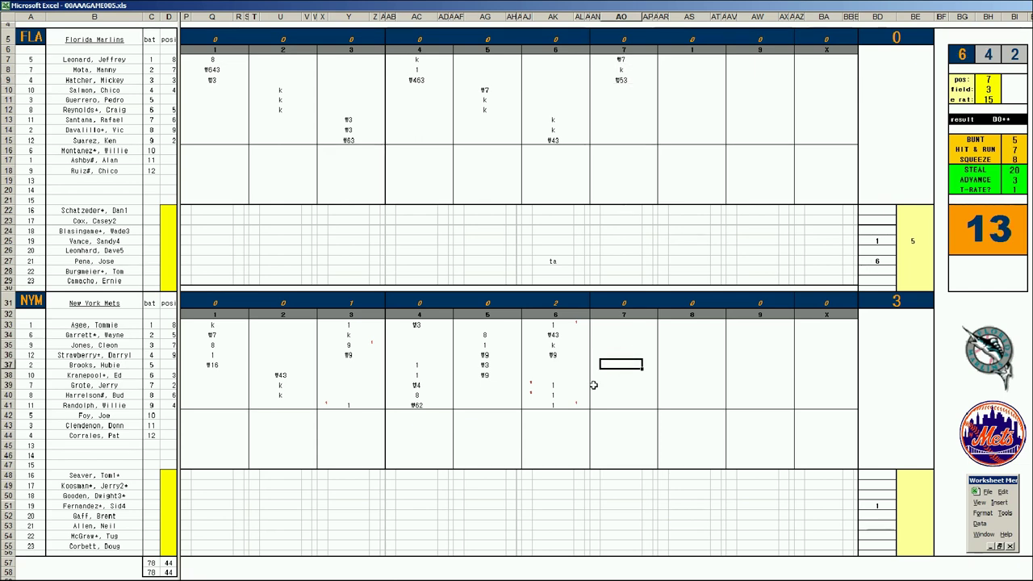
{"action": "type", "text": "k"}
{"action": "key", "text": "Return"}
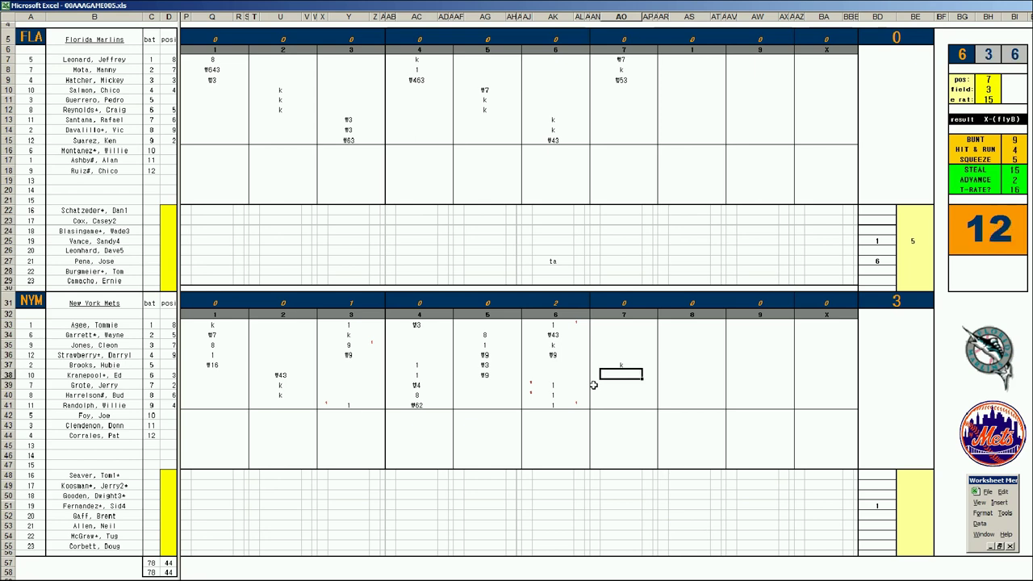
{"action": "type", "text": "#8"}
{"action": "key", "text": "Return"}
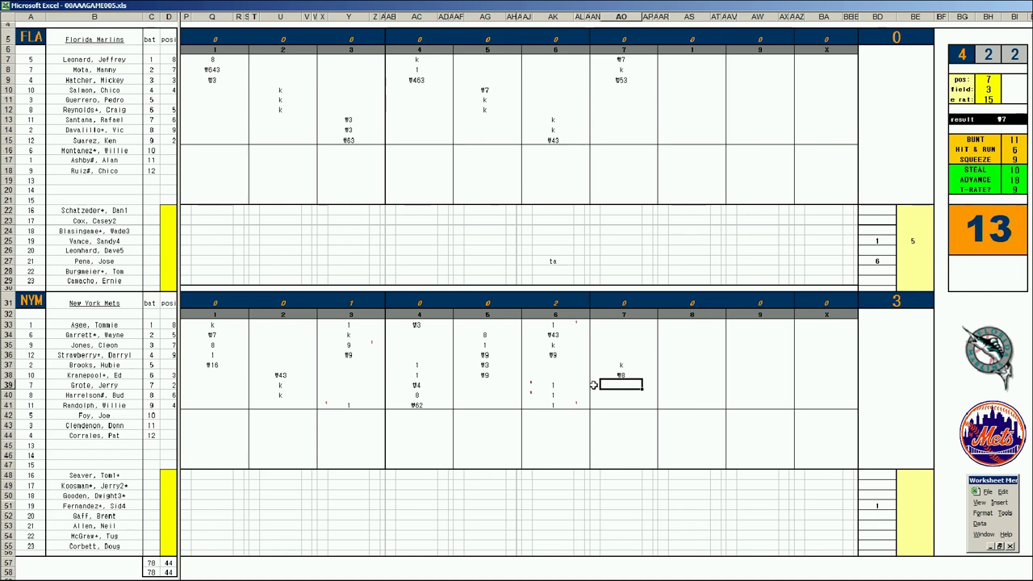
{"action": "type", "text": "4"}
{"action": "left_click", "coordinate": [594, 385]}
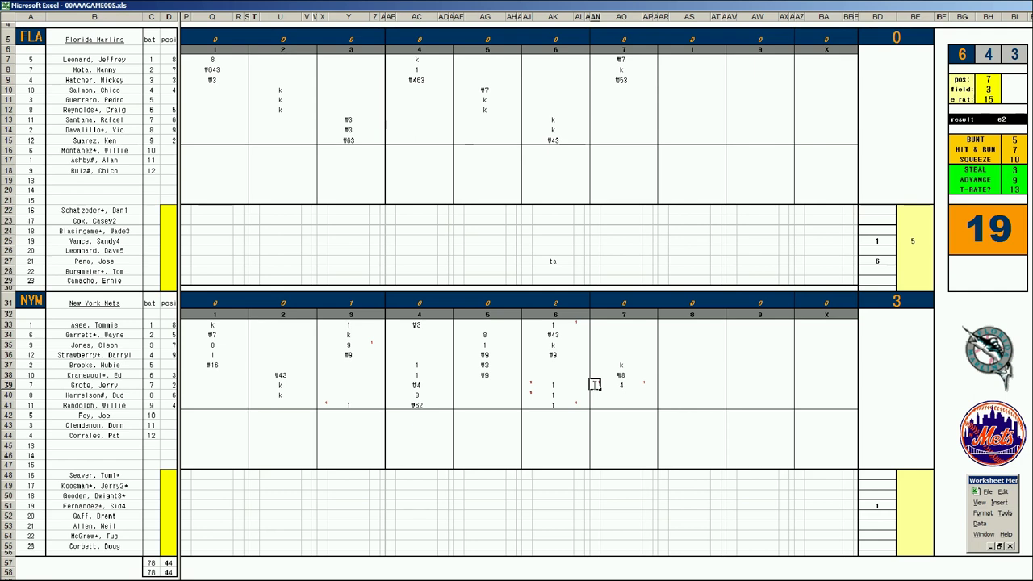
{"action": "type", "text": "1"}
{"action": "key", "text": "Return"}
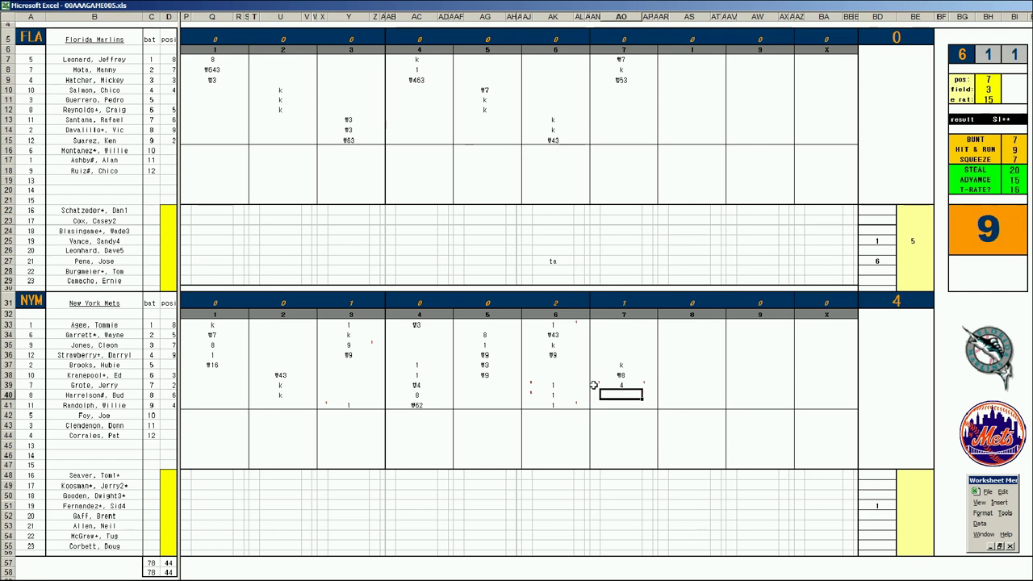
{"action": "type", "text": "k"}
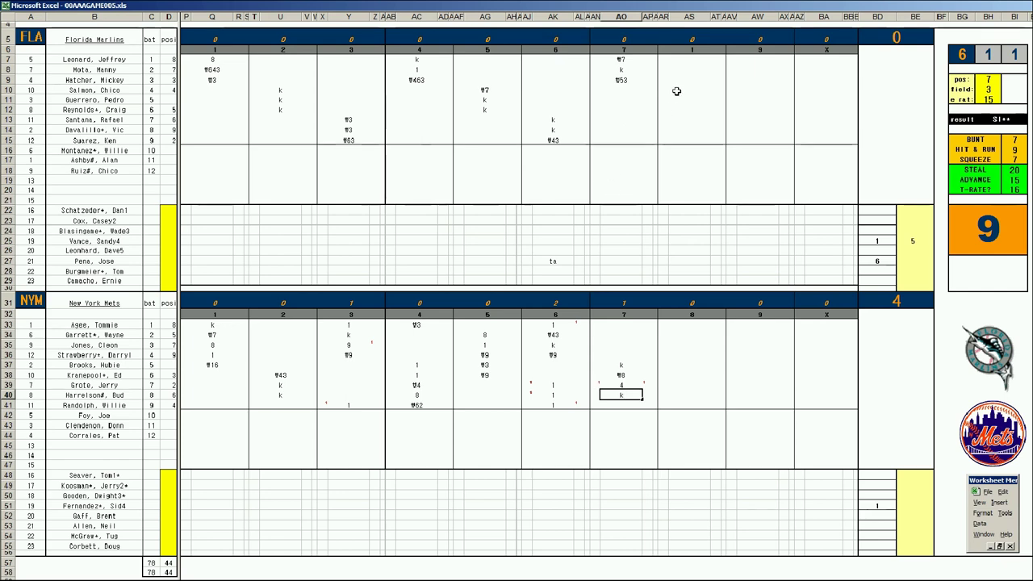
Score the Marlins' eighth as 8, 1, W643 and Santana's k in AS10:AS13.
{"action": "left_click", "coordinate": [672, 91]}
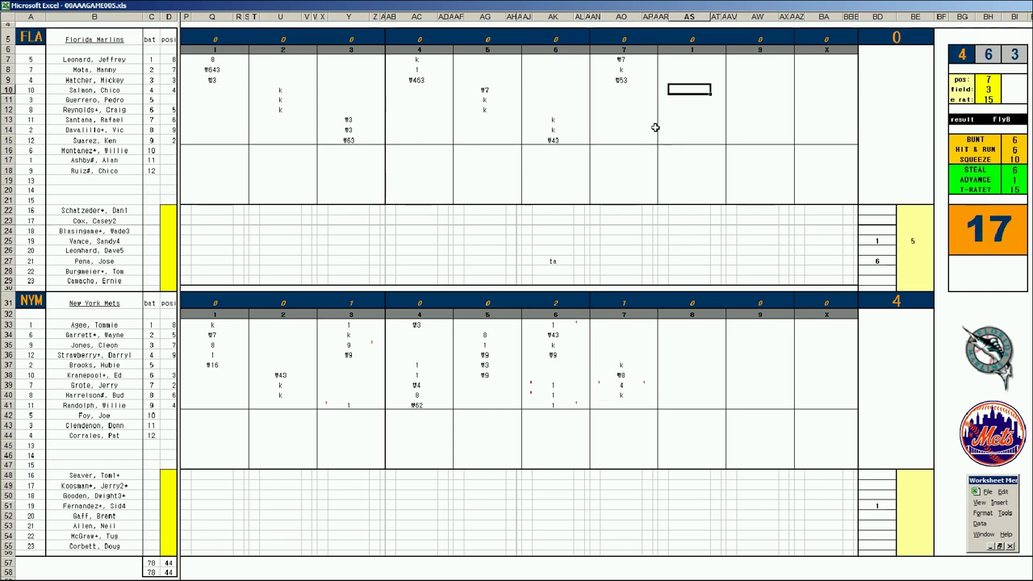
{"action": "type", "text": "8"}
{"action": "key", "text": "Return"}
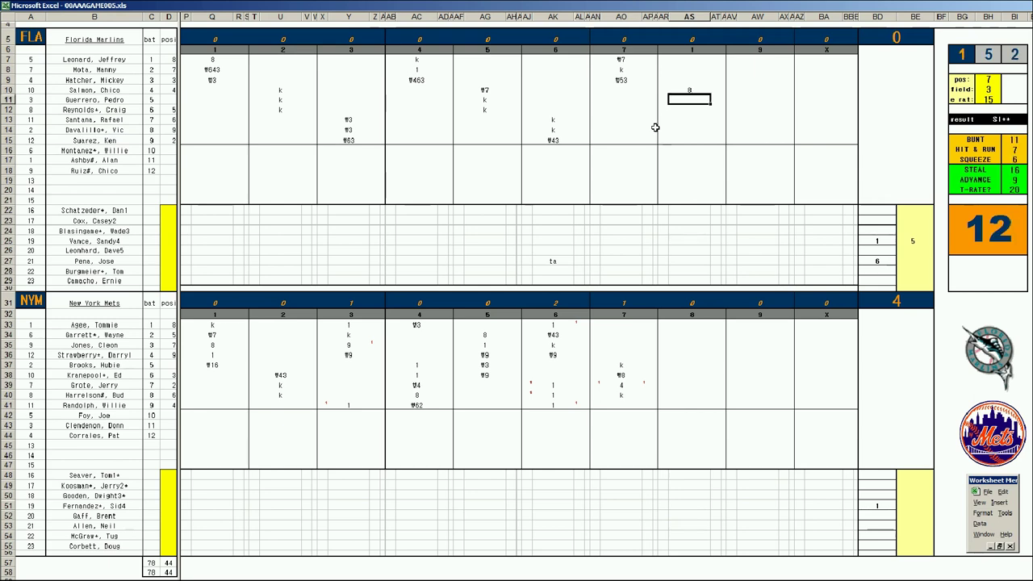
{"action": "type", "text": "1"}
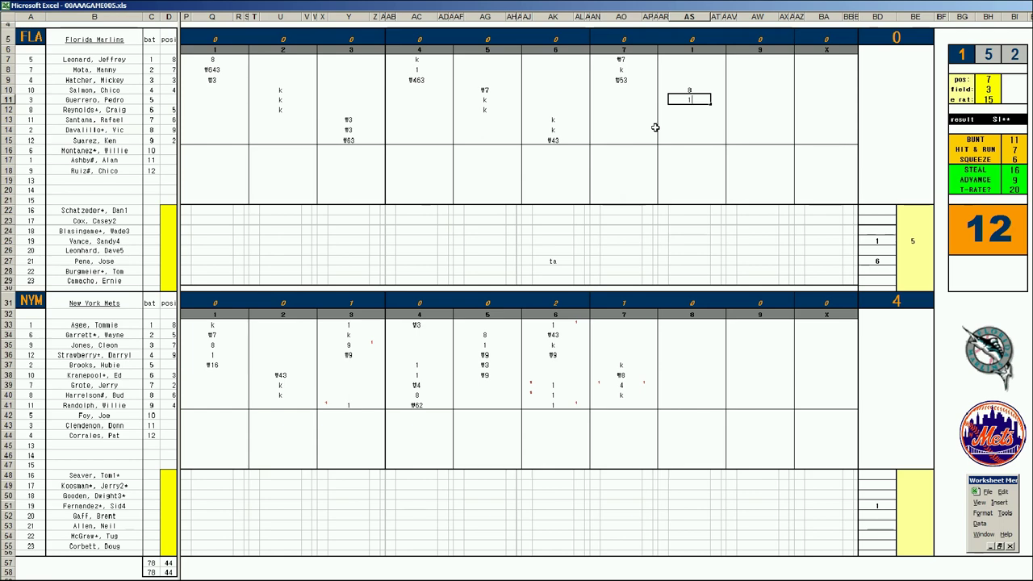
{"action": "key", "text": "Return"}
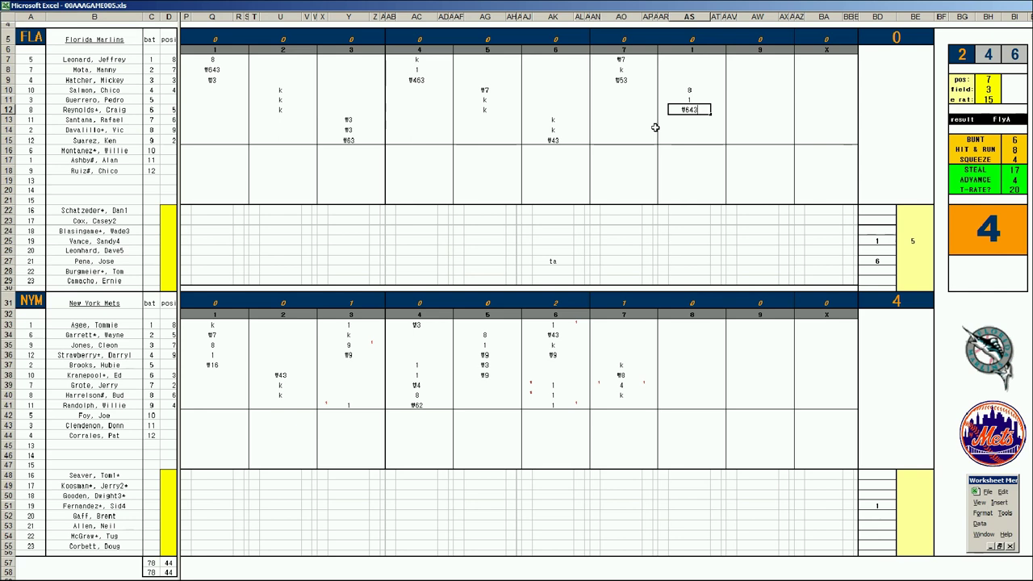
{"action": "key", "text": "Return"}
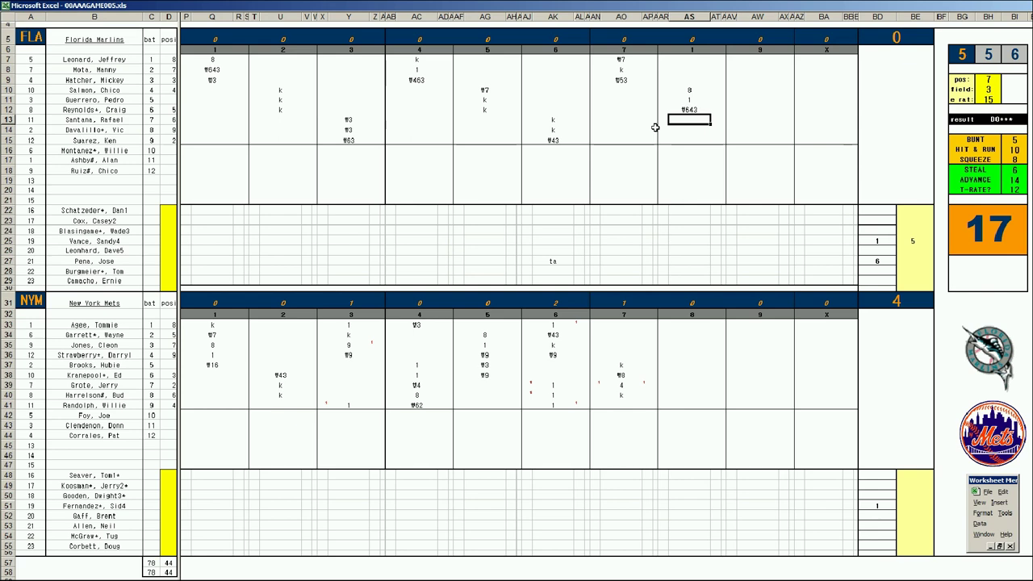
{"action": "type", "text": "k"}
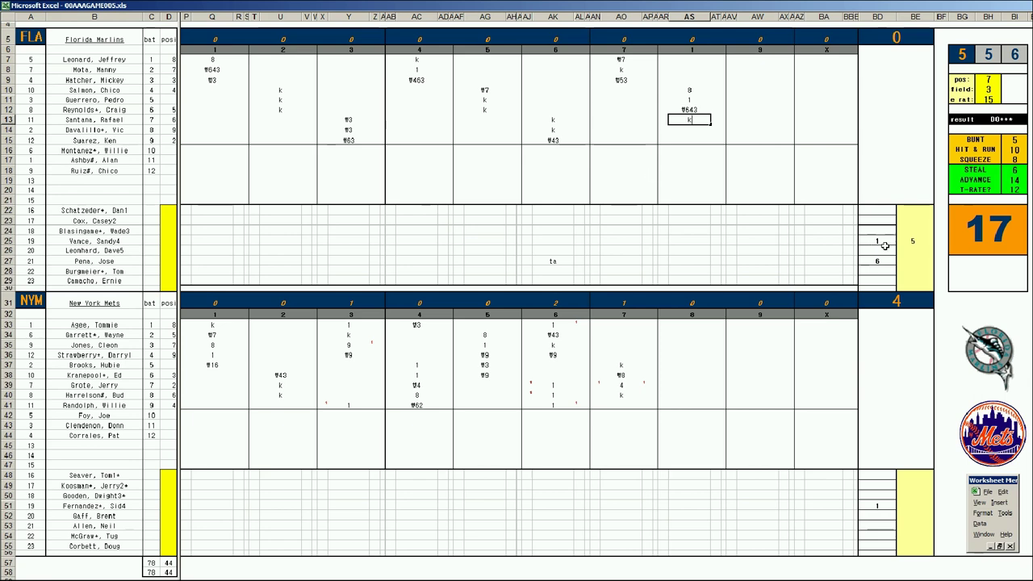
Enter Pena's 2 in BE27, Camacho's 8 in BD29 and wr in AS29.
{"action": "left_click", "coordinate": [912, 261]}
{"action": "type", "text": "2"}
{"action": "key", "text": "Return"}
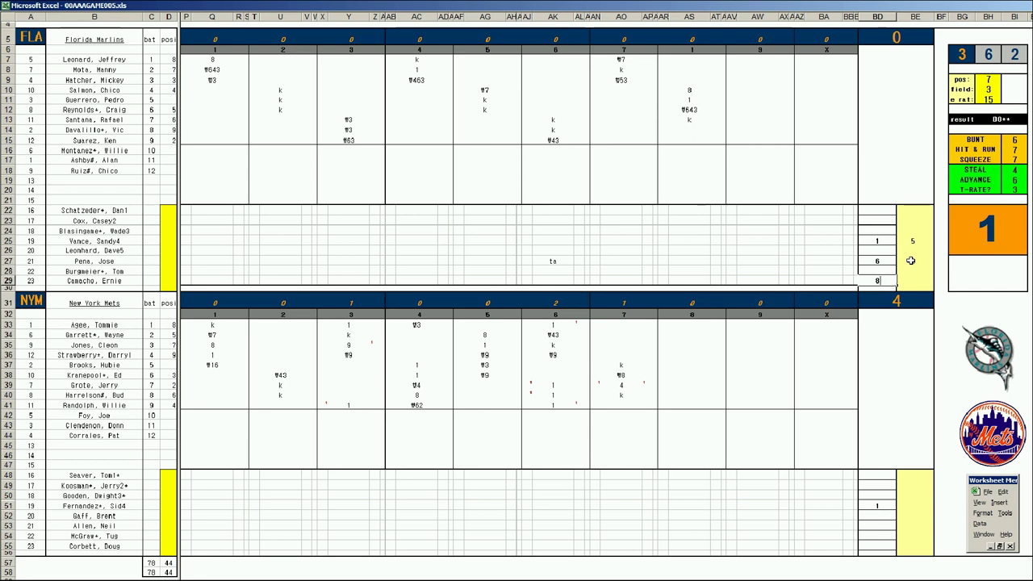
{"action": "key", "text": "Return"}
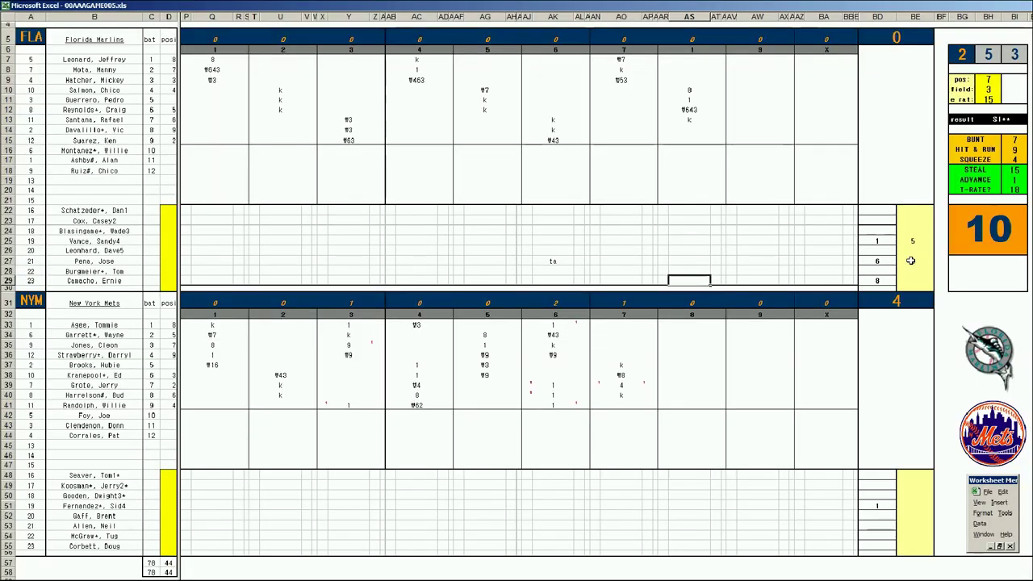
{"action": "type", "text": "wr"}
{"action": "left_click", "coordinate": [687, 406]}
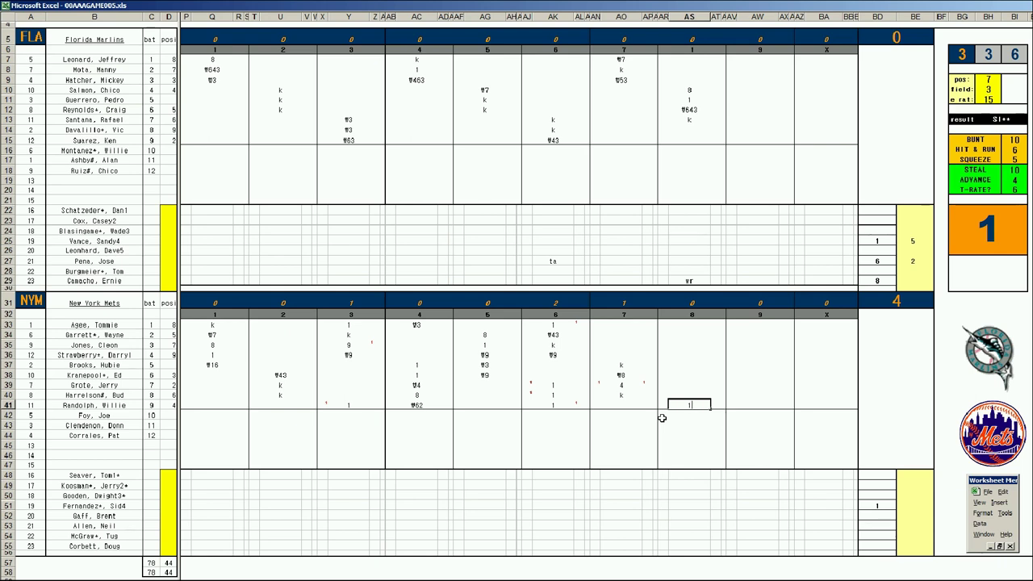
Record Randolph's 1 and the Mets' eighth-inning outs W5, W8 and W63.
{"action": "key", "text": "Return"}
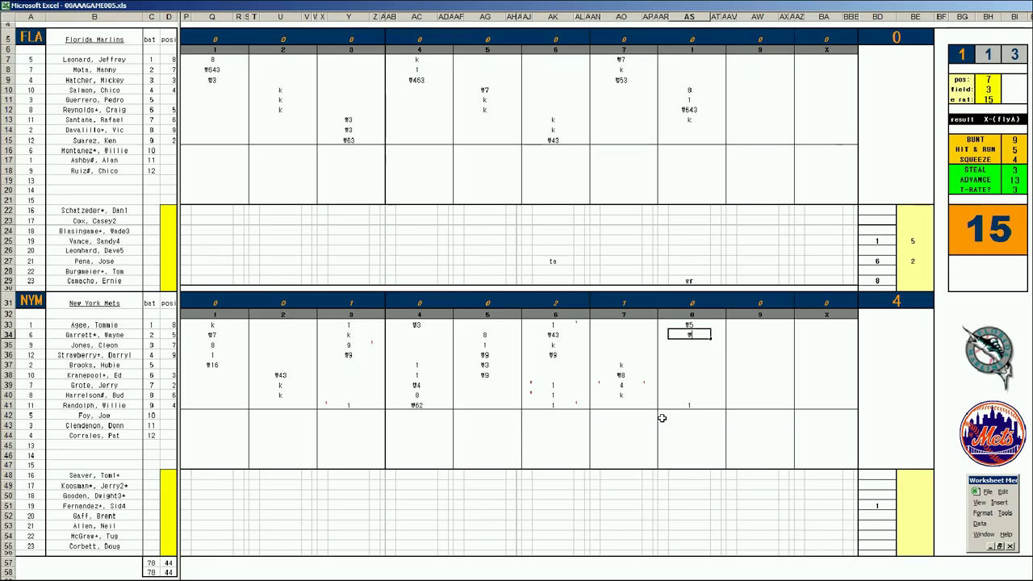
{"action": "type", "text": "#8"}
{"action": "key", "text": "Return"}
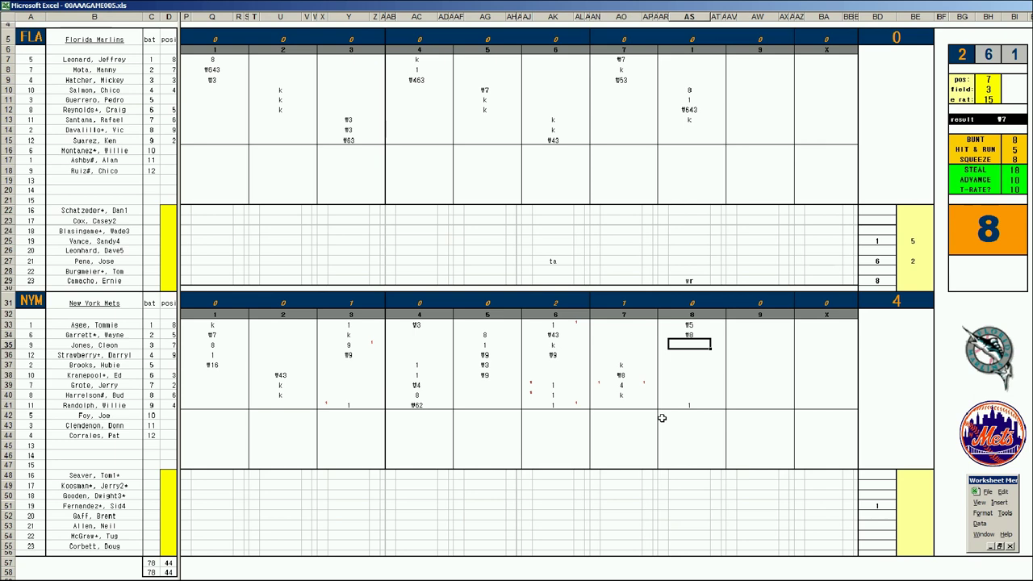
{"action": "type", "text": "#63"}
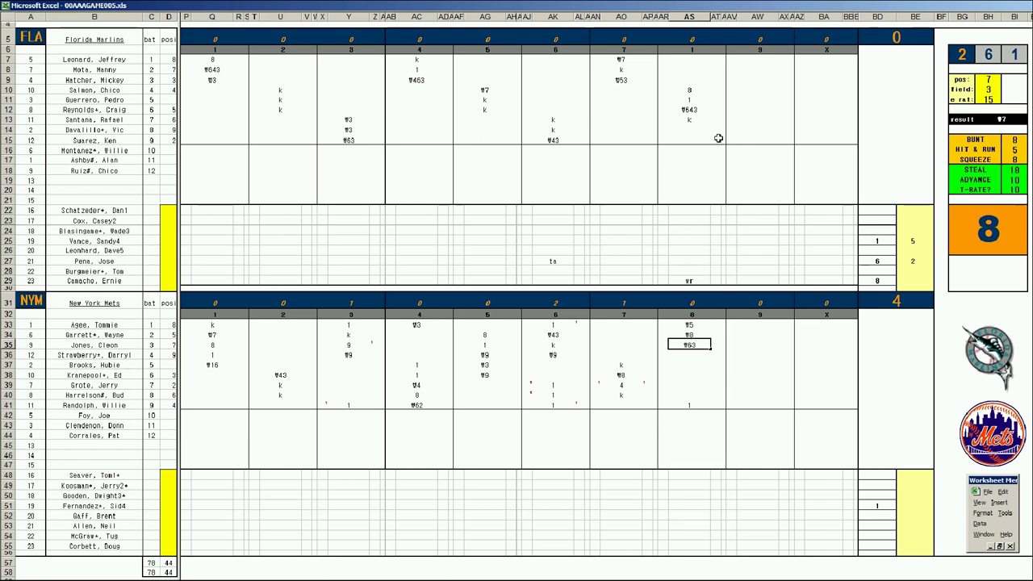
Score Davalillo's W2 and the next out W3 in AW14:AW15.
{"action": "left_click", "coordinate": [747, 129]}
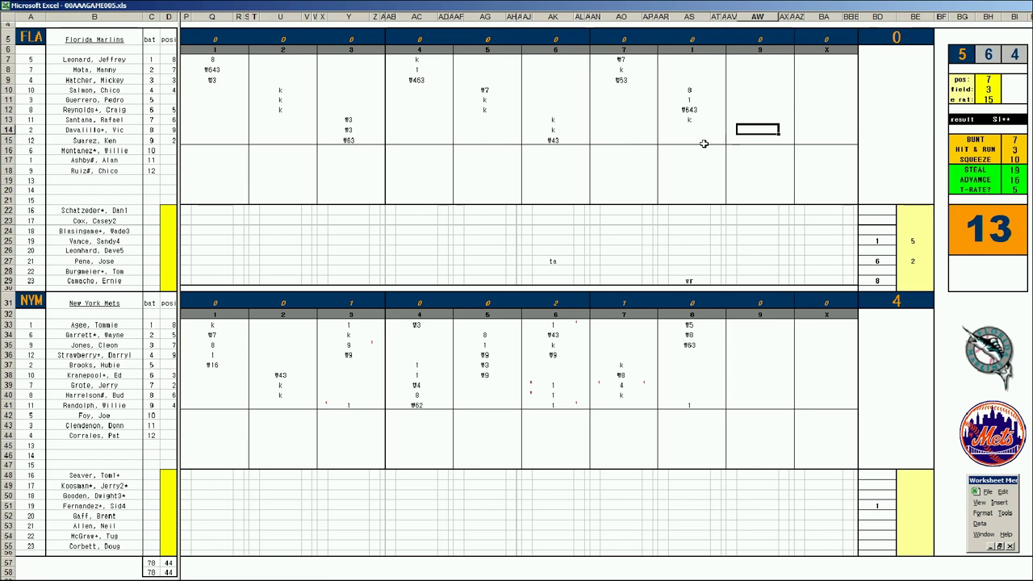
{"action": "key", "text": "ctrl+r"}
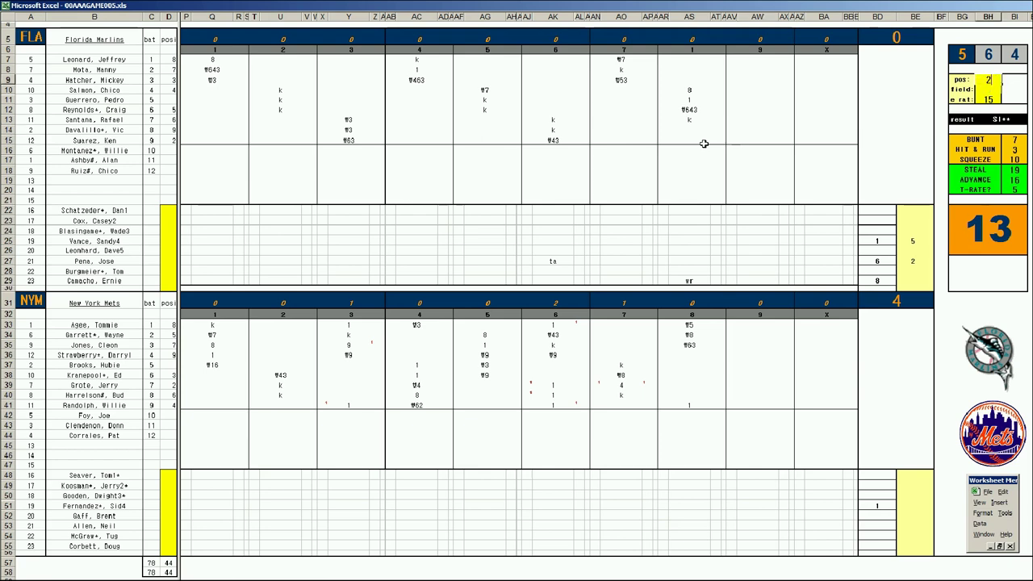
{"action": "left_click", "coordinate": [745, 129]}
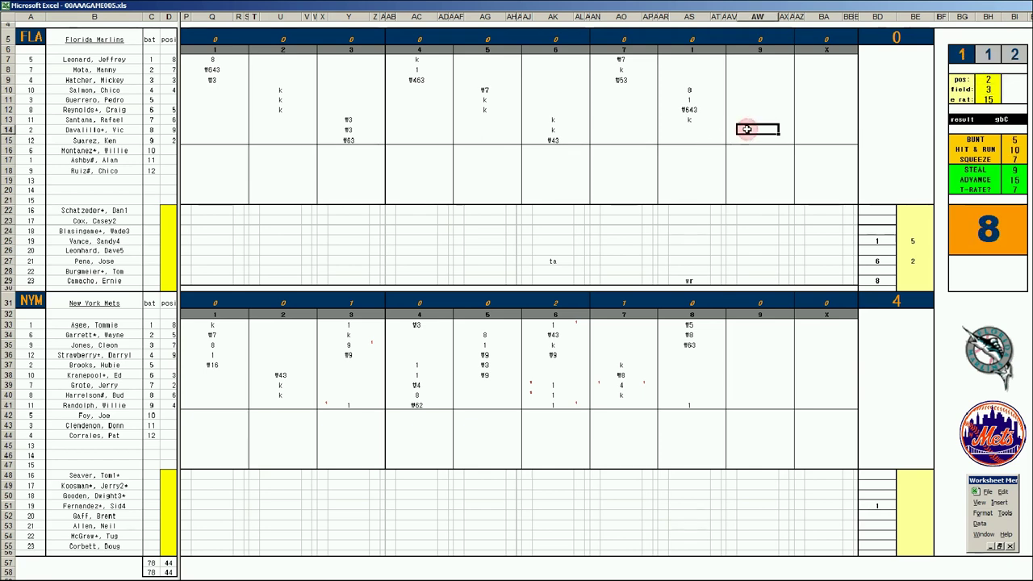
{"action": "type", "text": "2"}
{"action": "key", "text": "Return"}
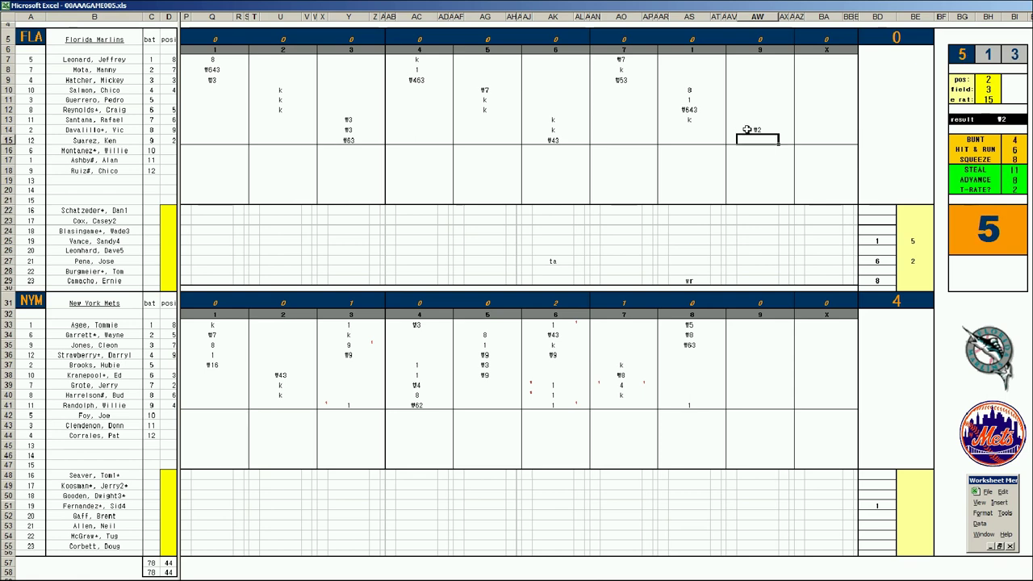
{"action": "type", "text": "3"}
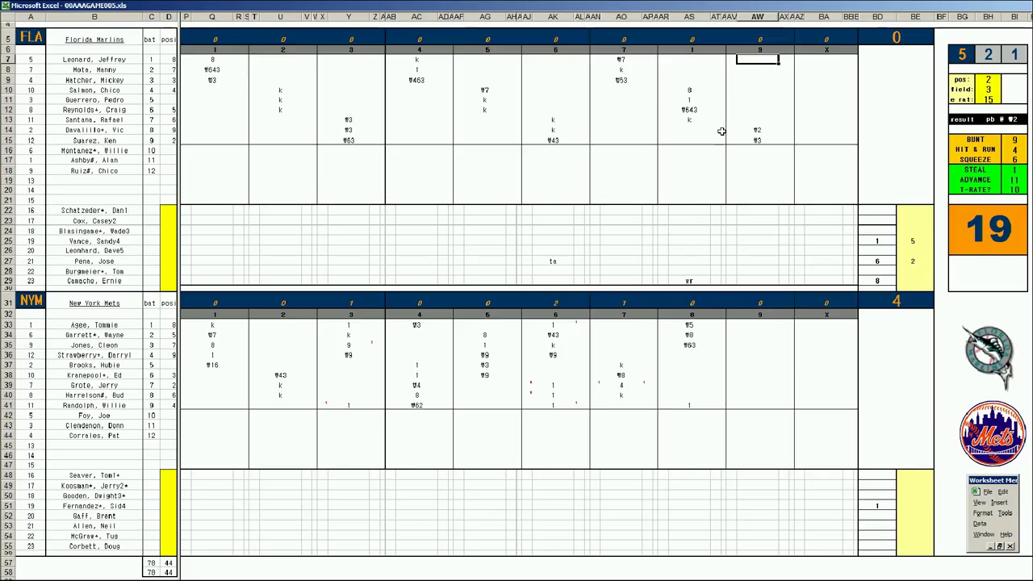
Set pos 7, field 2, e rat 3, then score Leonard's W7 in AW7.
{"action": "key", "text": "Tab"}
{"action": "type", "text": "7"}
{"action": "key", "text": "Return"}
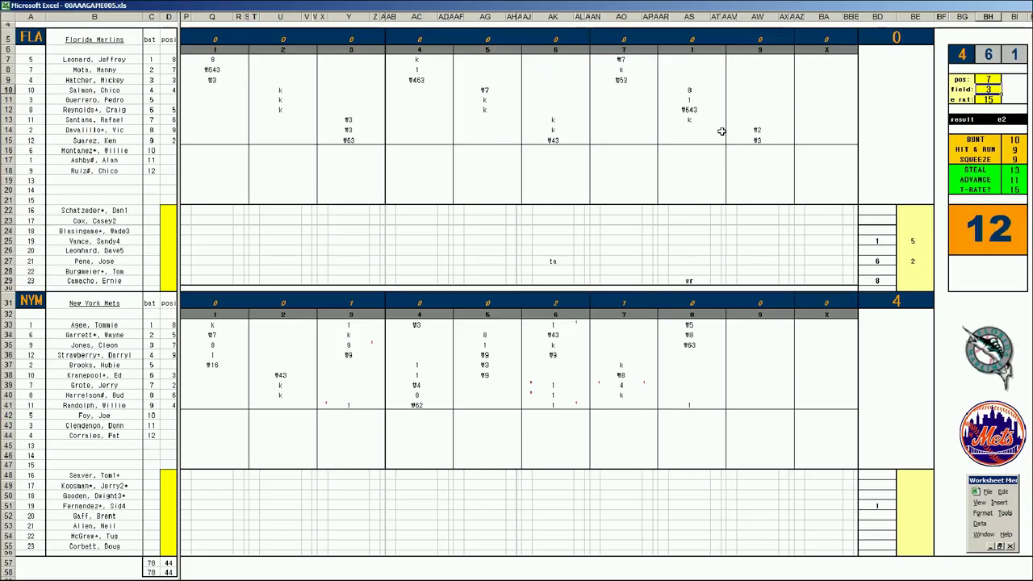
{"action": "type", "text": "2"}
{"action": "key", "text": "Return"}
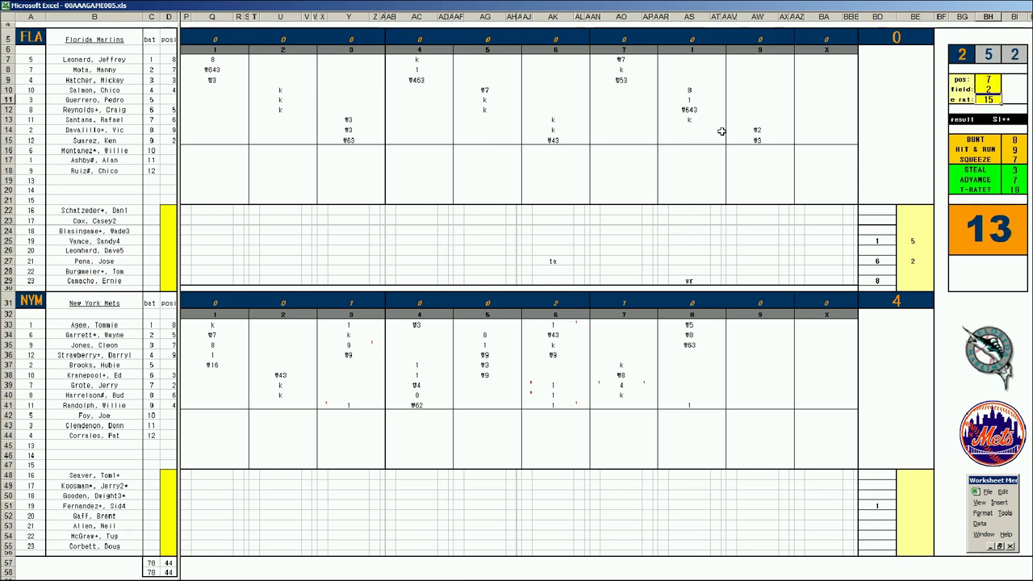
{"action": "type", "text": "3"}
{"action": "key", "text": "Return"}
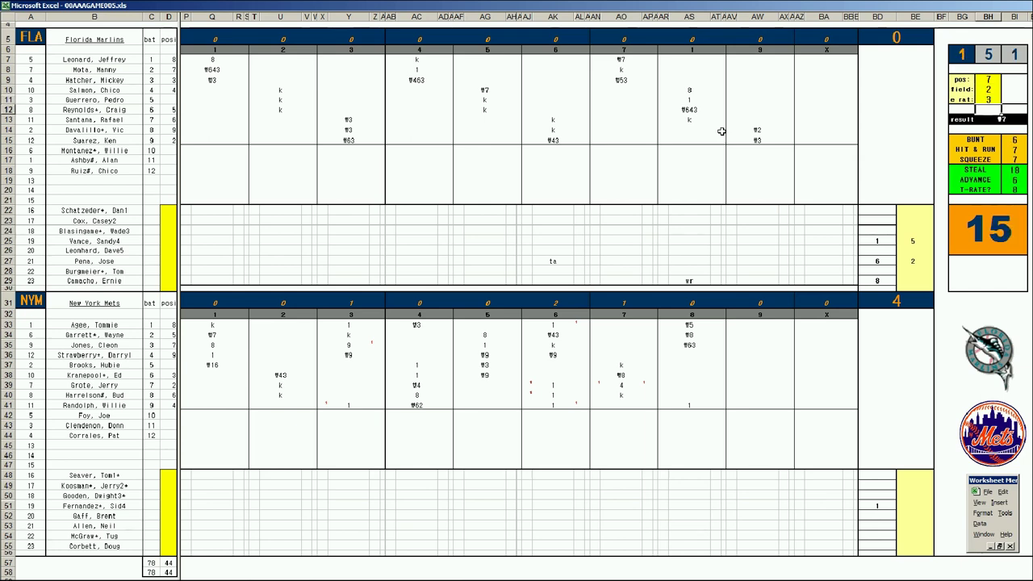
{"action": "left_click", "coordinate": [759, 60]}
{"action": "type", "text": "#7"}
{"action": "key", "text": "Return"}
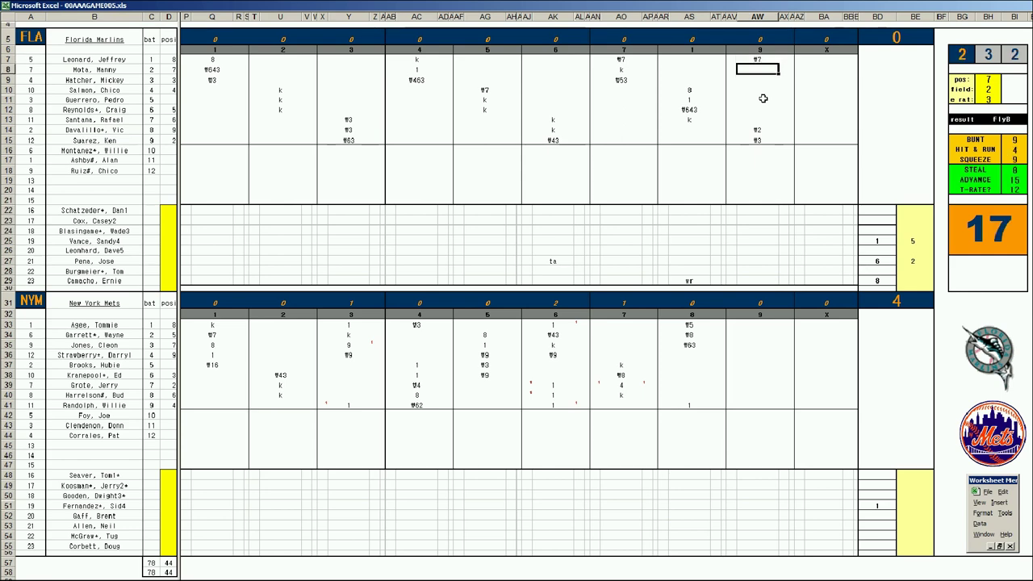
Enter Camacho's 1 in BE29 and Fernandez's 9 in BE51, then generate the box score.
{"action": "left_click", "coordinate": [912, 279]}
{"action": "type", "text": "2"}
{"action": "key", "text": "Return"}
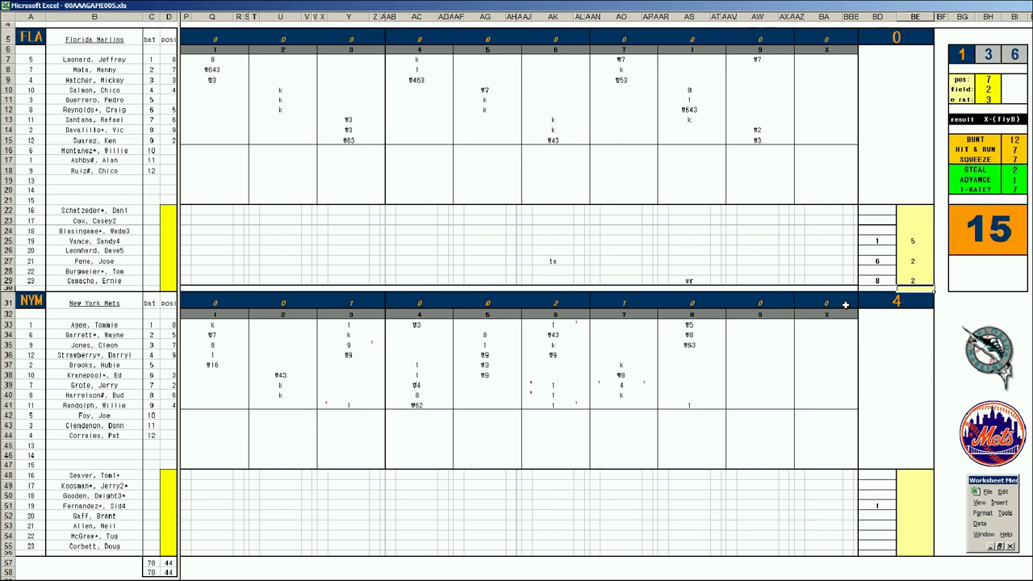
{"action": "left_click", "coordinate": [898, 503]}
{"action": "type", "text": "9"}
{"action": "key", "text": "Return"}
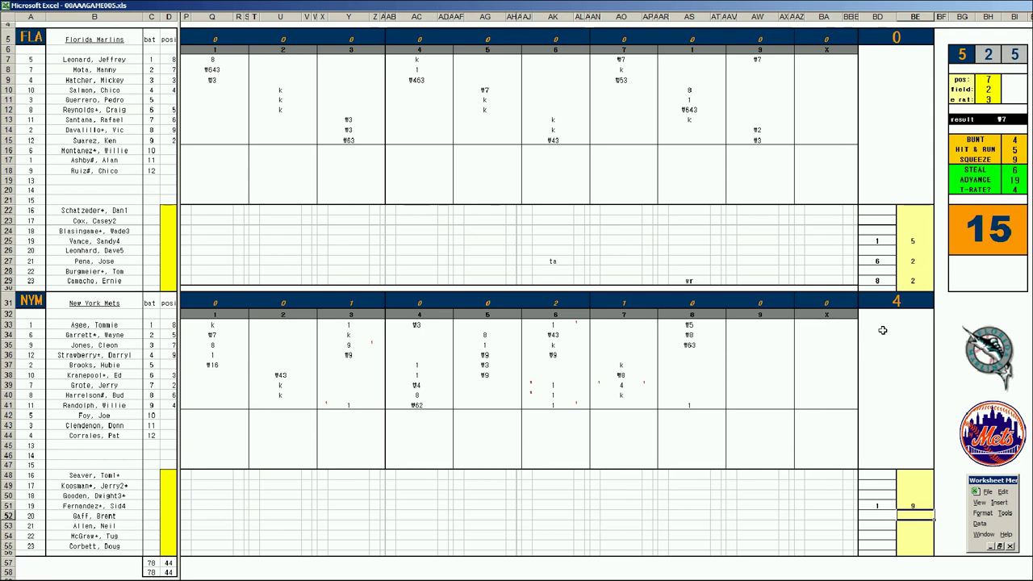
{"action": "left_click", "coordinate": [910, 281]}
{"action": "type", "text": "1"}
{"action": "key", "text": "Return"}
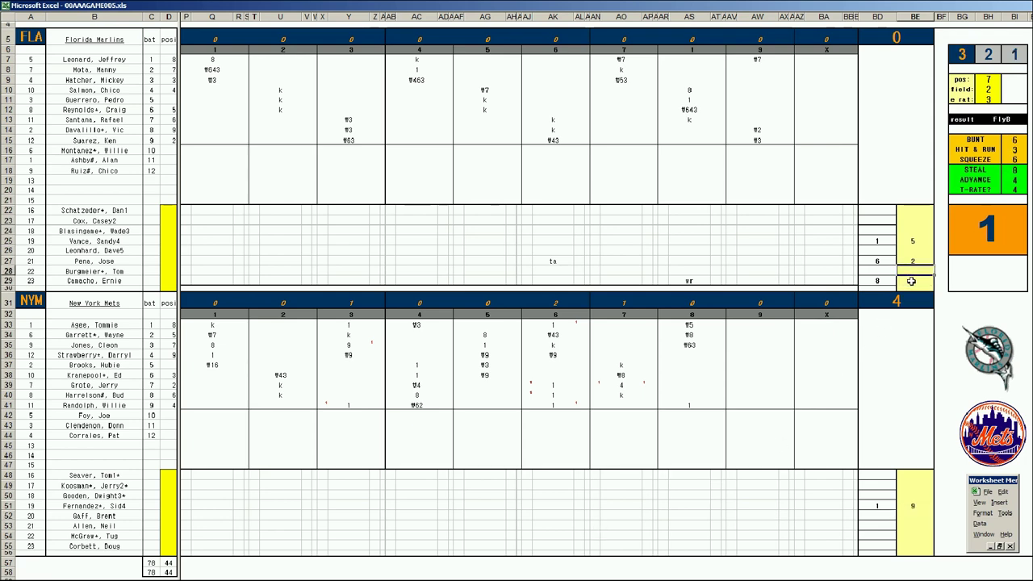
{"action": "left_click", "coordinate": [148, 501]}
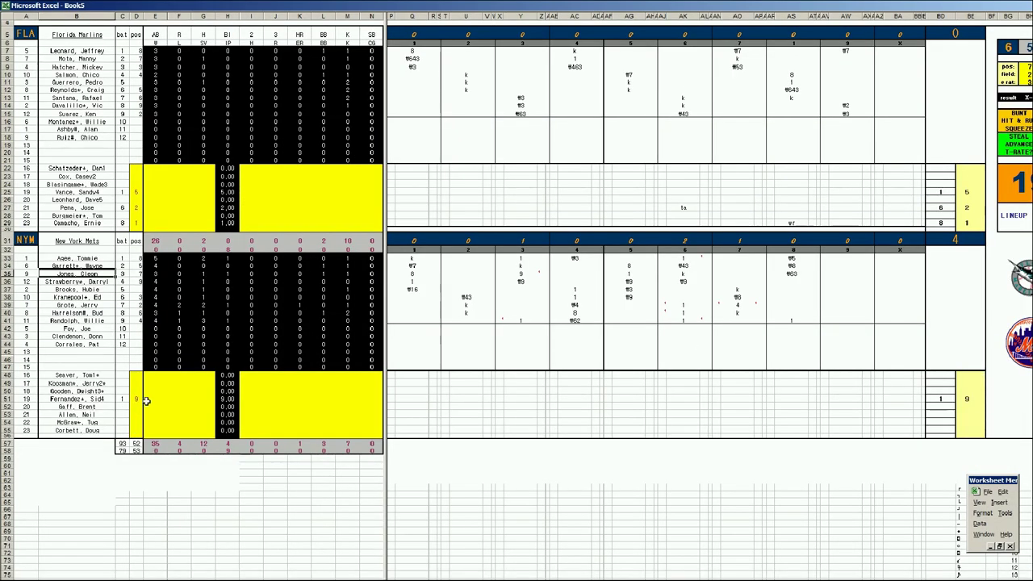
Enter Fernandez's pitching stats 1, 2, 2 and 10 across row 51.
{"action": "left_click", "coordinate": [150, 398]}
{"action": "type", "text": "1"}
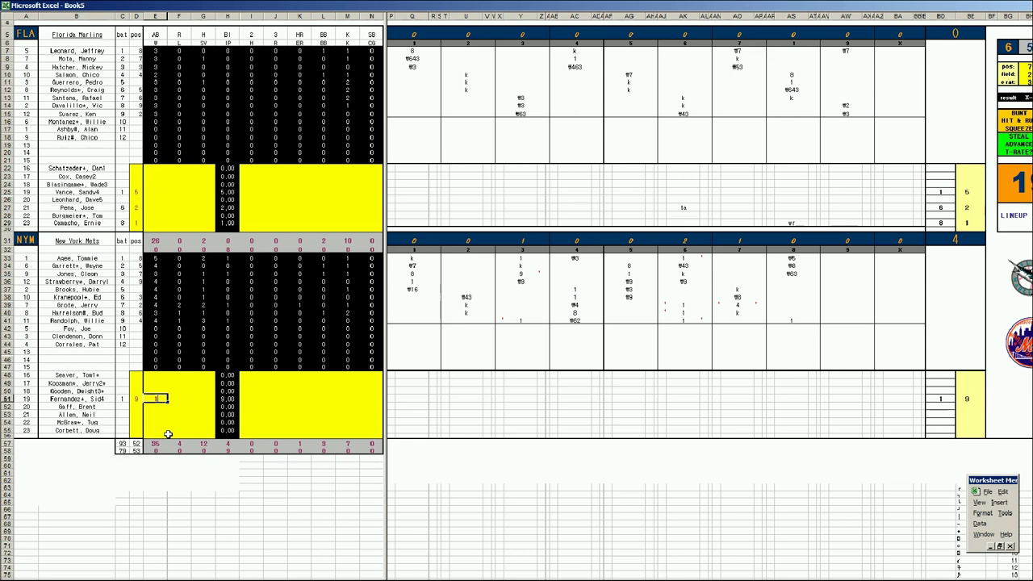
{"action": "key", "text": "Tab"}
{"action": "key", "text": "Tab"}
{"action": "type", "text": "2"}
{"action": "key", "text": "Tab"}
{"action": "key", "text": "Tab"}
{"action": "key", "text": "Tab"}
{"action": "type", "text": "2"}
{"action": "key", "text": "Tab"}
{"action": "type", "text": "10"}
{"action": "key", "text": "Return"}
Enter a 1 in Camacho's pitching line on row 29.
{"action": "key", "text": "Left"}
{"action": "key", "text": "Left"}
{"action": "key", "text": "Left"}
{"action": "key", "text": "Up"}
{"action": "key", "text": "Up"}
{"action": "key", "text": "Up"}
{"action": "key", "text": "Up"}
{"action": "key", "text": "Up"}
{"action": "key", "text": "Up"}
{"action": "key", "text": "Left"}
{"action": "key", "text": "Left"}
{"action": "key", "text": "Left"}
{"action": "key", "text": "Right"}
{"action": "key", "text": "Right"}
{"action": "key", "text": "Right"}
{"action": "key", "text": "Right"}
{"action": "type", "text": "1"}
{"action": "key", "text": "Up"}
{"action": "key", "text": "Up"}
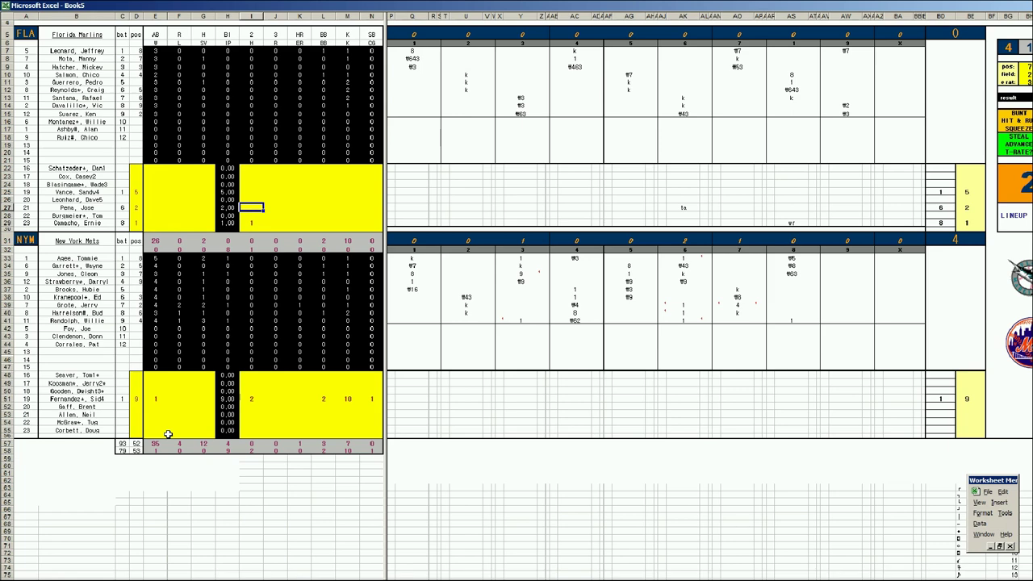
Enter Pena's pitching stats 2, 1, 1 and 3 on row 27.
{"action": "key", "text": "2"}
{"action": "key", "text": "Right"}
{"action": "key", "text": "1"}
{"action": "key", "text": "Right"}
{"action": "key", "text": "1"}
{"action": "key", "text": "Right"}
{"action": "key", "text": "Right"}
{"action": "key", "text": "3"}
Fill Vance's row 25 line with 1, 9, 3, 3, 3, 4 so A58 reads CORRECT!
{"action": "key", "text": "Left"}
{"action": "key", "text": "Left"}
{"action": "key", "text": "Left"}
{"action": "key", "text": "Left"}
{"action": "key", "text": "Up"}
{"action": "key", "text": "Up"}
{"action": "key", "text": "Left"}
{"action": "key", "text": "Left"}
{"action": "key", "text": "Left"}
{"action": "type", "text": "1"}
{"action": "key", "text": "Right"}
{"action": "key", "text": "Right"}
{"action": "key", "text": "Right"}
{"action": "type", "text": "9"}
{"action": "key", "text": "Right"}
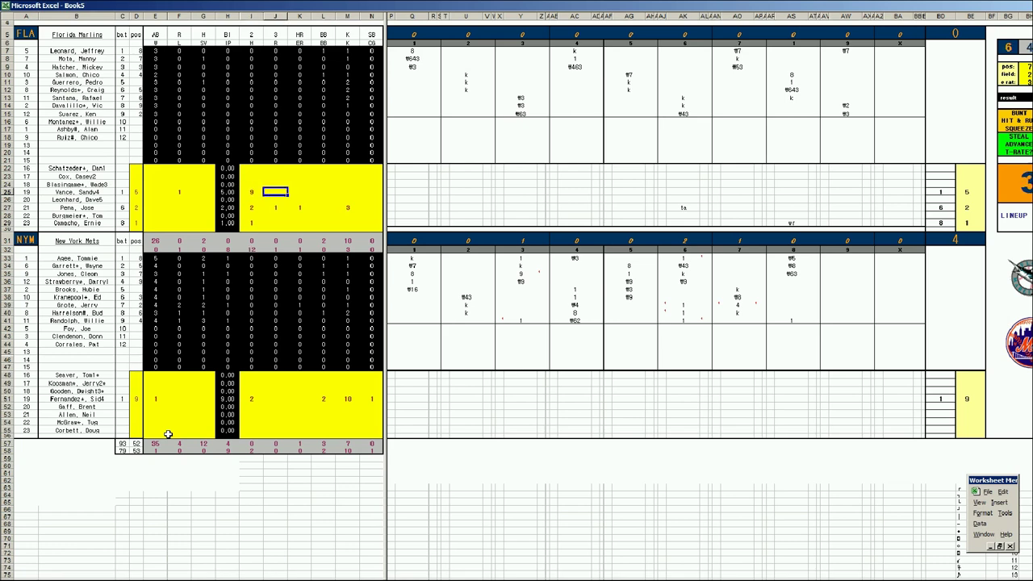
{"action": "type", "text": "3"}
{"action": "key", "text": "Right"}
{"action": "type", "text": "3"}
{"action": "key", "text": "Right"}
{"action": "type", "text": "3"}
{"action": "key", "text": "Right"}
{"action": "type", "text": "4"}
{"action": "key", "text": "Left"}
Start saving the box score under a new name.
{"action": "key", "text": "Left"}
{"action": "key", "text": "Left"}
{"action": "key", "text": "Left"}
{"action": "key", "text": "Left"}
{"action": "key", "text": "Left"}
{"action": "key", "text": "Down"}
{"action": "key", "text": "Left"}
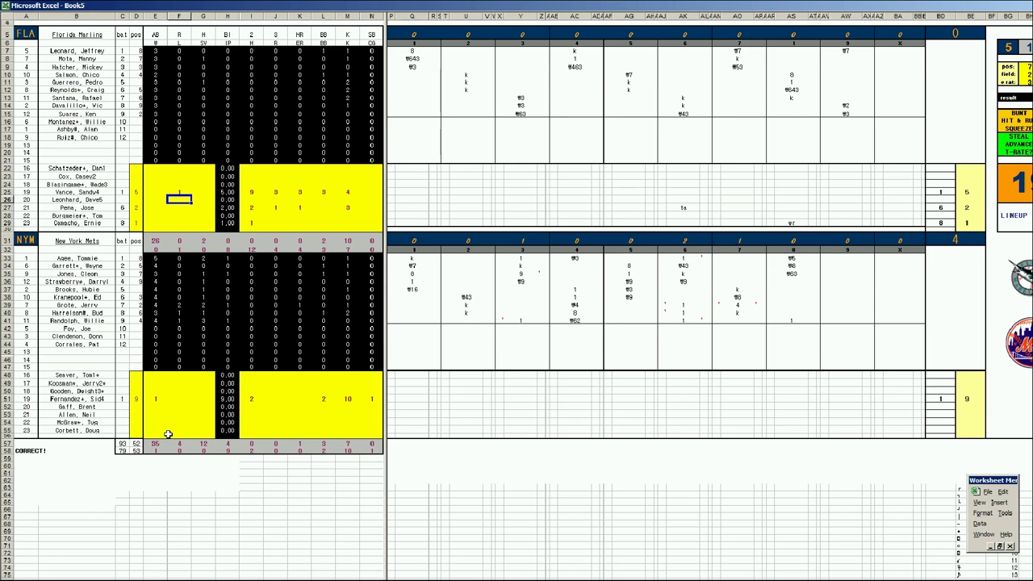
{"action": "key", "text": "ctrl+s"}
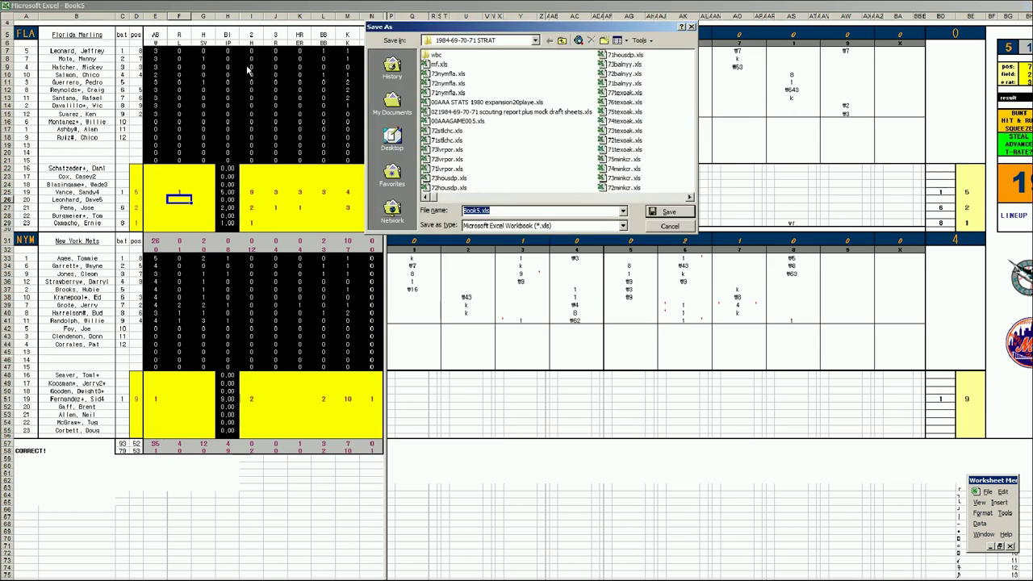
Save the workbook as 74nymfla.xls by changing the year digit to 4.
{"action": "left_click", "coordinate": [449, 74]}
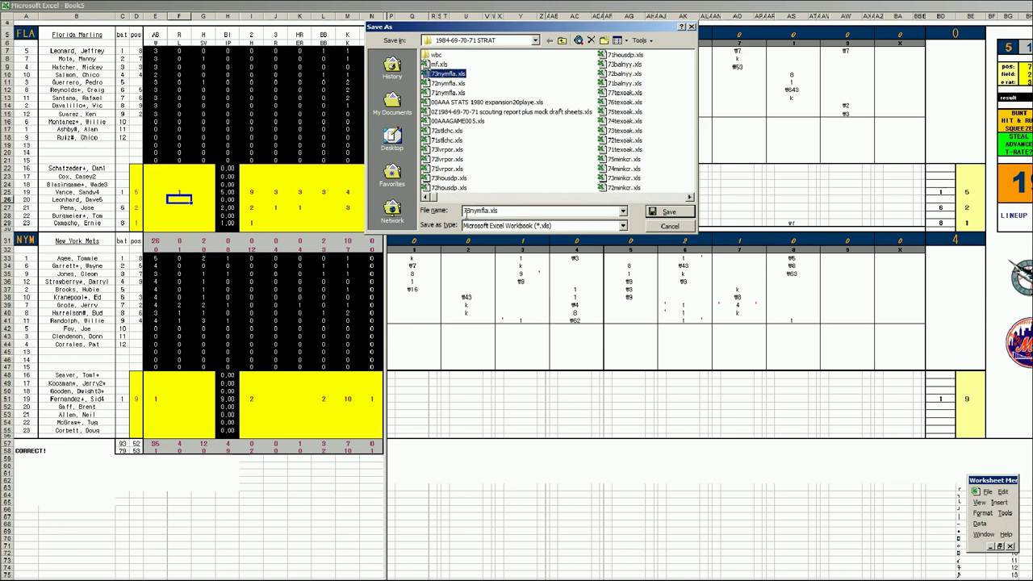
{"action": "left_click", "coordinate": [467, 210]}
{"action": "key", "text": "Delete"}
{"action": "type", "text": "4"}
{"action": "key", "text": "Return"}
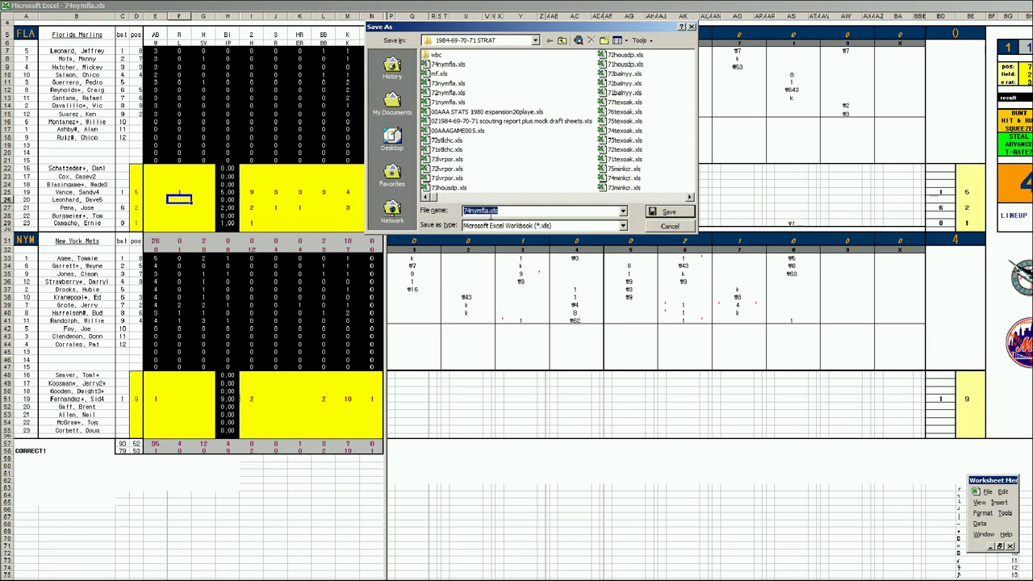
Save the box-score stats over mf.xls and close the scorecard workbook without saving.
{"action": "type", "text": "mf"}
{"action": "key", "text": "Return"}
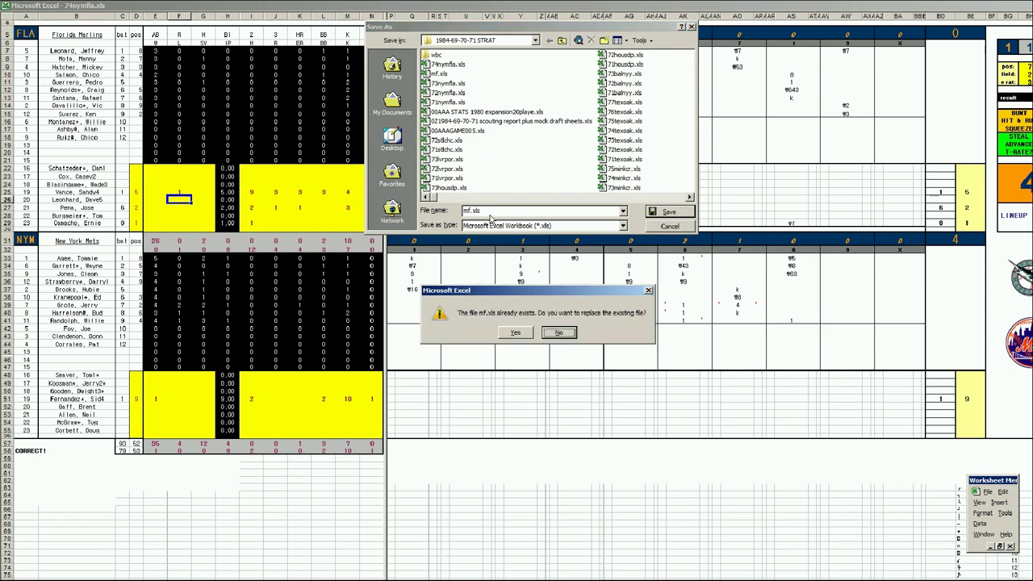
{"action": "key", "text": "y"}
{"action": "key", "text": "ctrl+w"}
{"action": "key", "text": "n"}
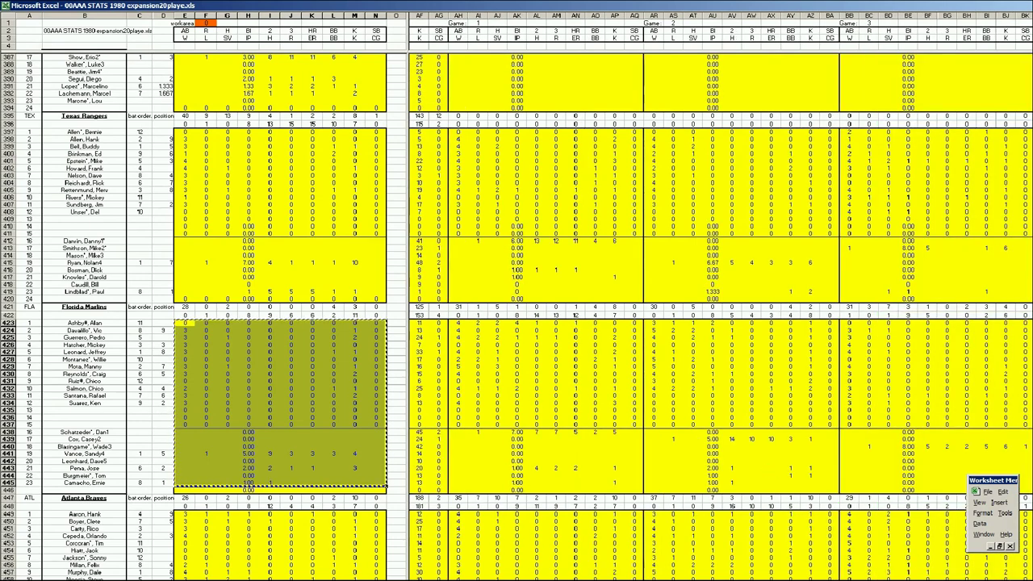
Paste the Florida Marlins stats into their Game 4 column at BL423.
{"action": "scroll", "coordinate": [771, 365], "scroll_direction": "right", "scroll_amount": 10}
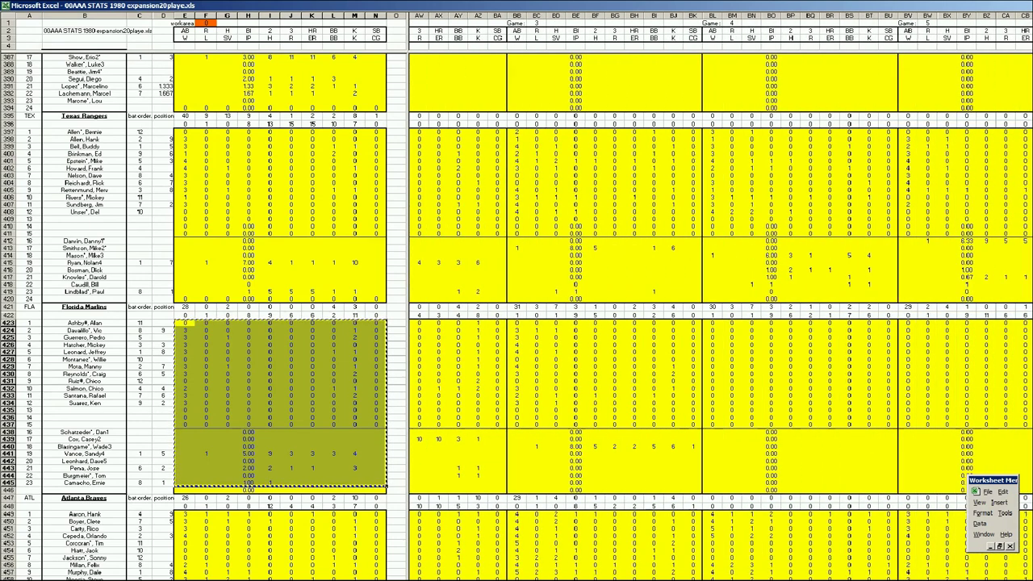
{"action": "right_click", "coordinate": [712, 325]}
{"action": "left_click", "coordinate": [723, 356]}
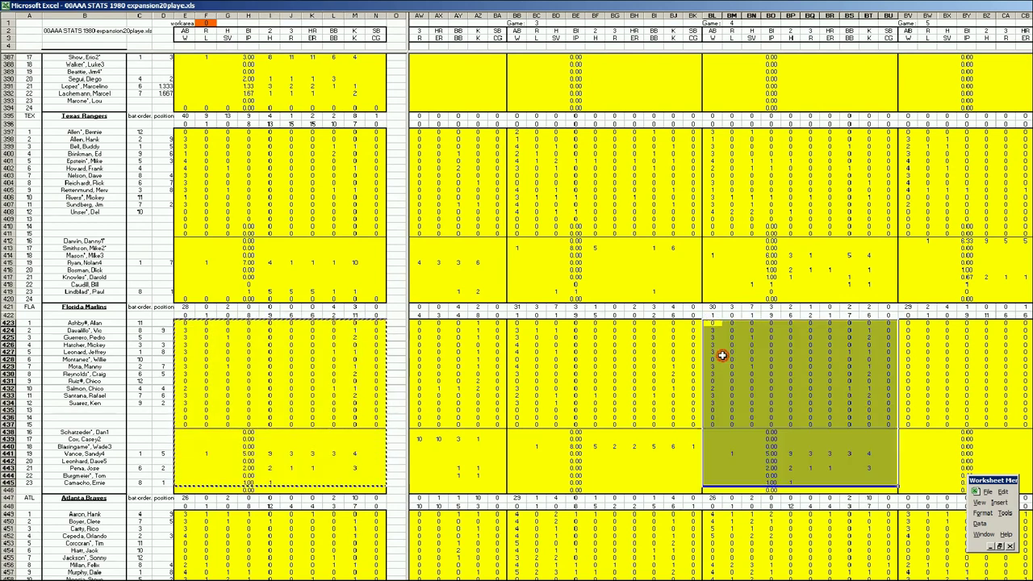
Copy the Mets block E475:N498 and paste it into their Game 4 column at BL475.
{"action": "left_click", "coordinate": [358, 388]}
{"action": "scroll", "coordinate": [360, 389], "scroll_direction": "down", "scroll_amount": 17}
{"action": "left_click_drag", "start_coordinate": [185, 323], "coordinate": [376, 481]}
{"action": "key", "text": "ctrl+c"}
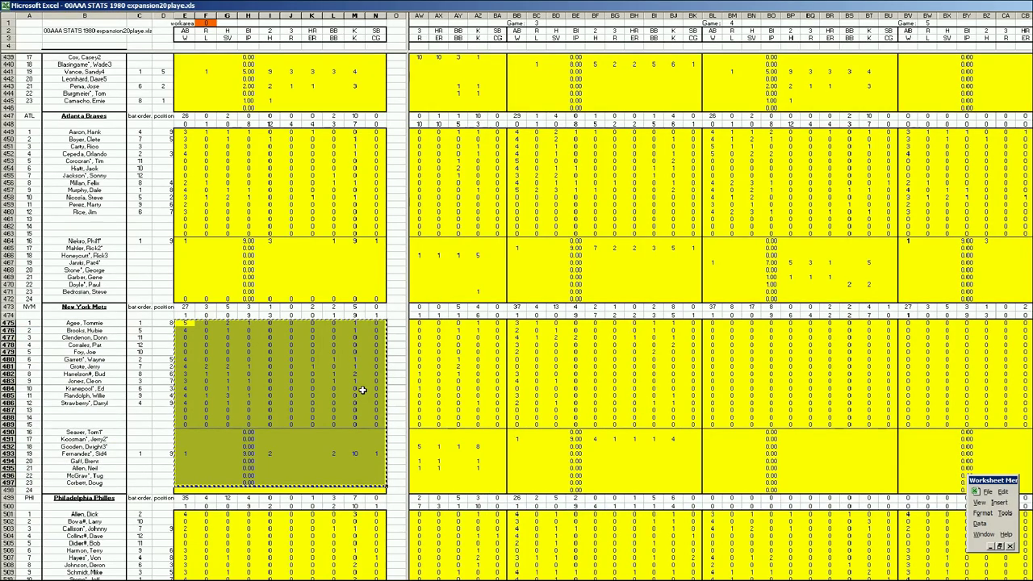
{"action": "right_click", "coordinate": [713, 325]}
{"action": "left_click", "coordinate": [731, 356]}
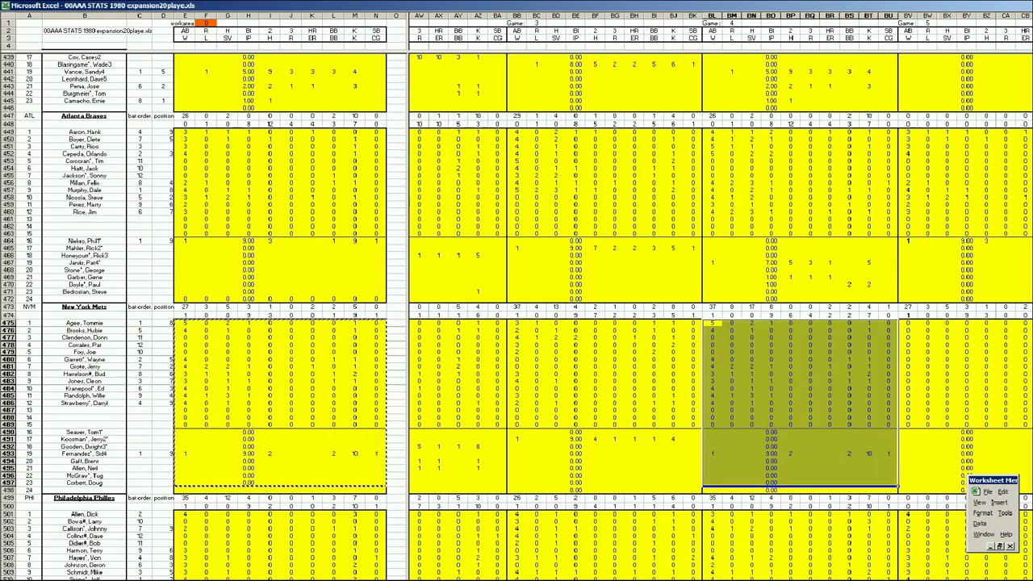
{"action": "scroll", "coordinate": [722, 527], "scroll_direction": "right", "scroll_amount": 18}
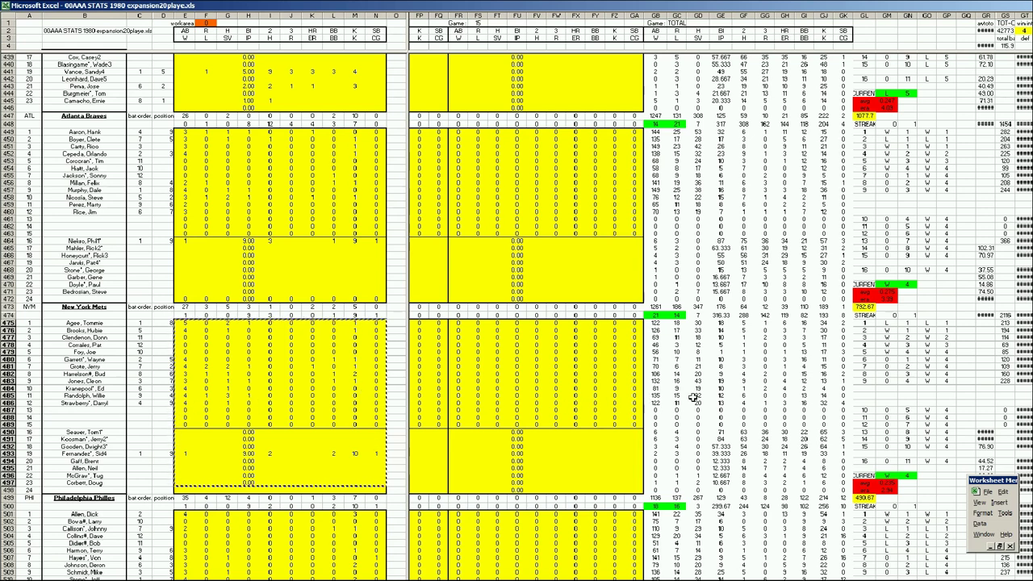
Work out a temporary 0.237 calculation in FY493, then delete it.
{"action": "left_click", "coordinate": [656, 395]}
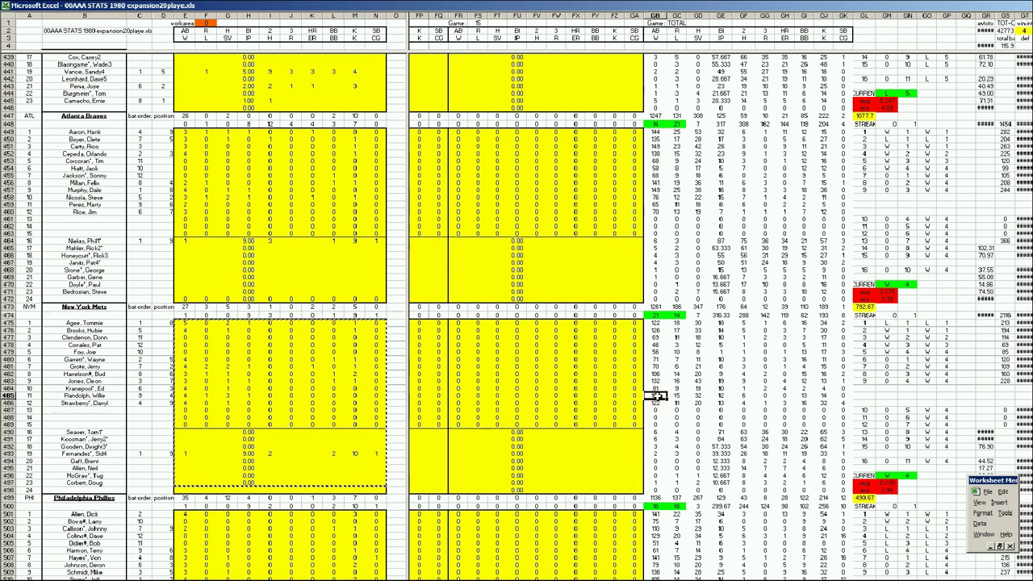
{"action": "double_click", "coordinate": [595, 454]}
{"action": "type", "text": "+32/135"}
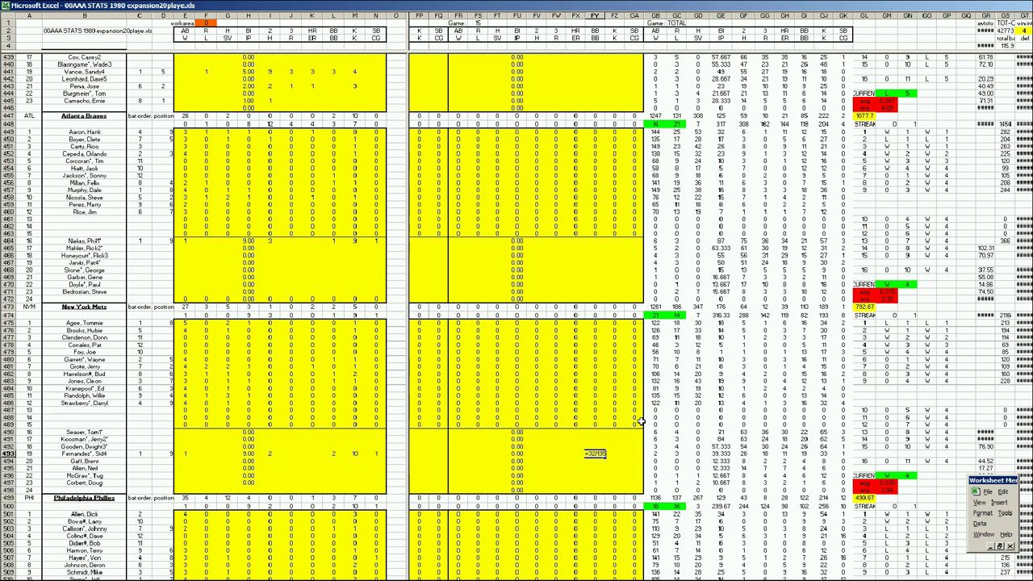
{"action": "key", "text": "Return"}
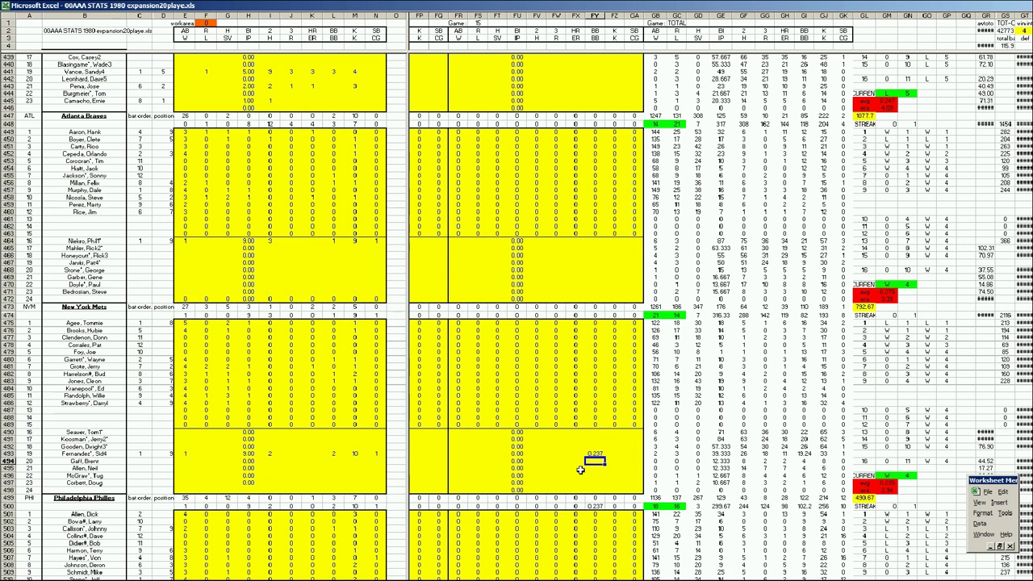
{"action": "key", "text": "Up"}
{"action": "key", "text": "Delete"}
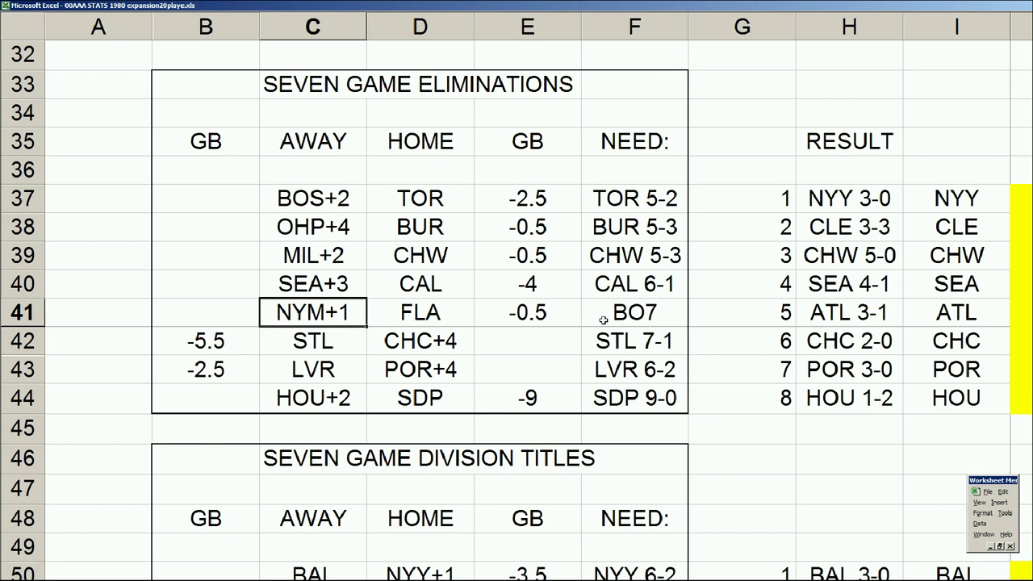
Change elimination result 5 to NYM 4-0, with NYM's record at 18-16.
{"action": "left_click", "coordinate": [818, 319]}
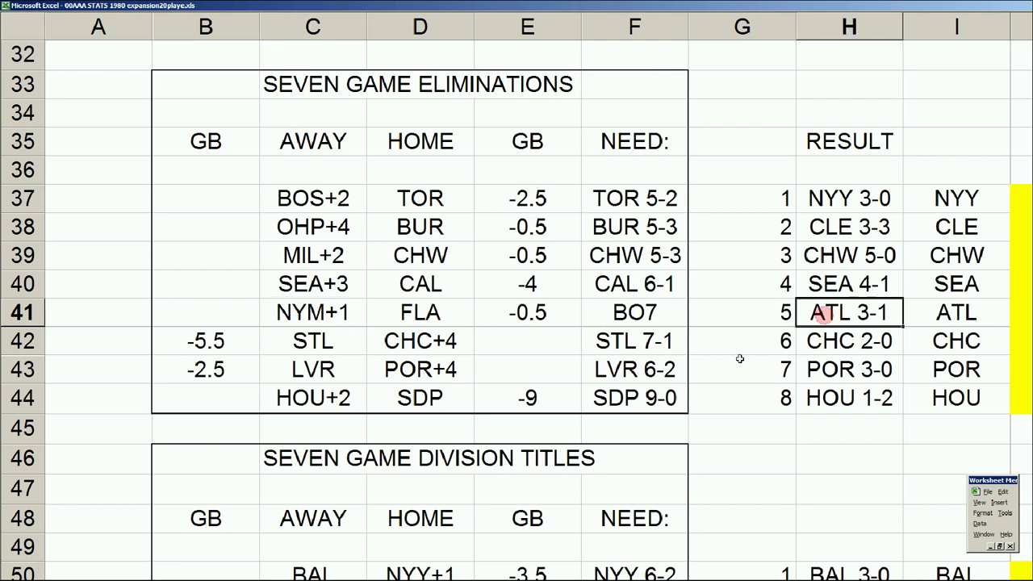
{"action": "type", "text": "NYM 4-0"}
{"action": "key", "text": "Tab"}
{"action": "type", "text": "NYM"}
{"action": "key", "text": "Tab"}
{"action": "type", "text": "18-16"}
{"action": "key", "text": "Tab"}
{"action": "key", "text": "Tab"}
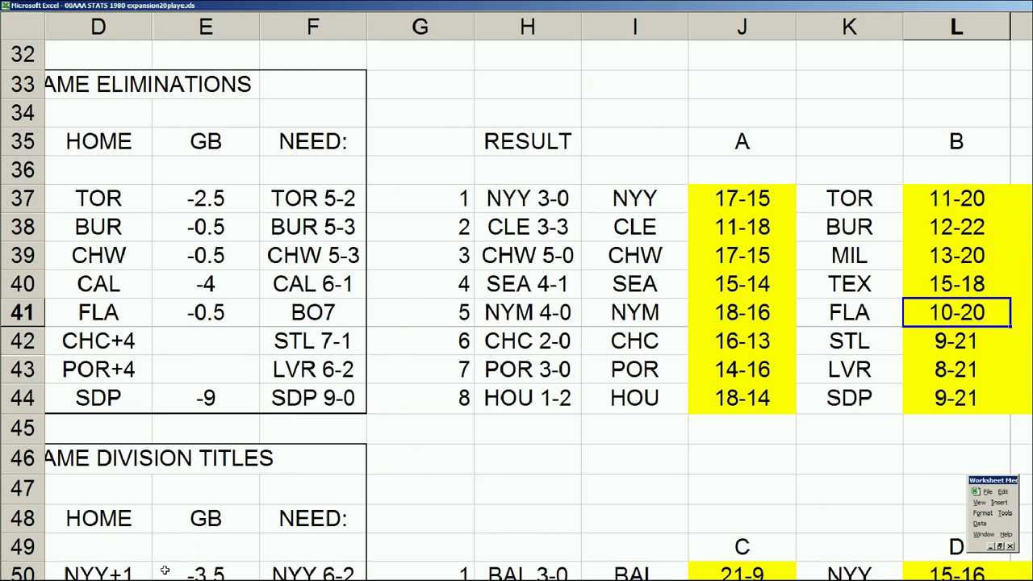
Check the player stats sheet, then update the Marlins' record to 14-21.
{"action": "key", "text": "ctrl+Page_Down"}
{"action": "left_click", "coordinate": [516, 276]}
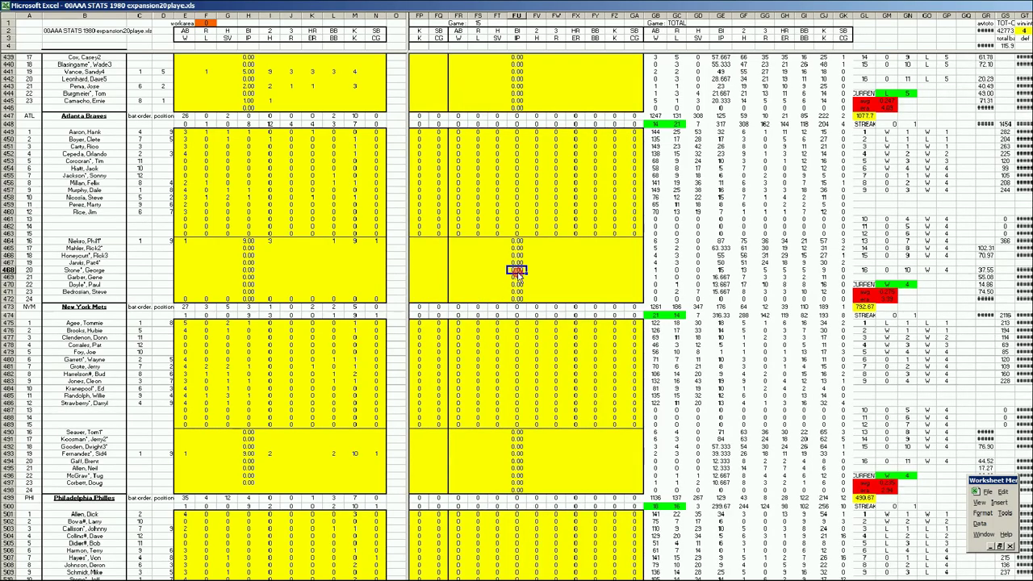
{"action": "scroll", "coordinate": [558, 232], "scroll_direction": "up", "scroll_amount": 2}
{"action": "scroll", "coordinate": [662, 189], "scroll_direction": "up", "scroll_amount": 2}
{"action": "scroll", "coordinate": [662, 189], "scroll_direction": "up", "scroll_amount": 2}
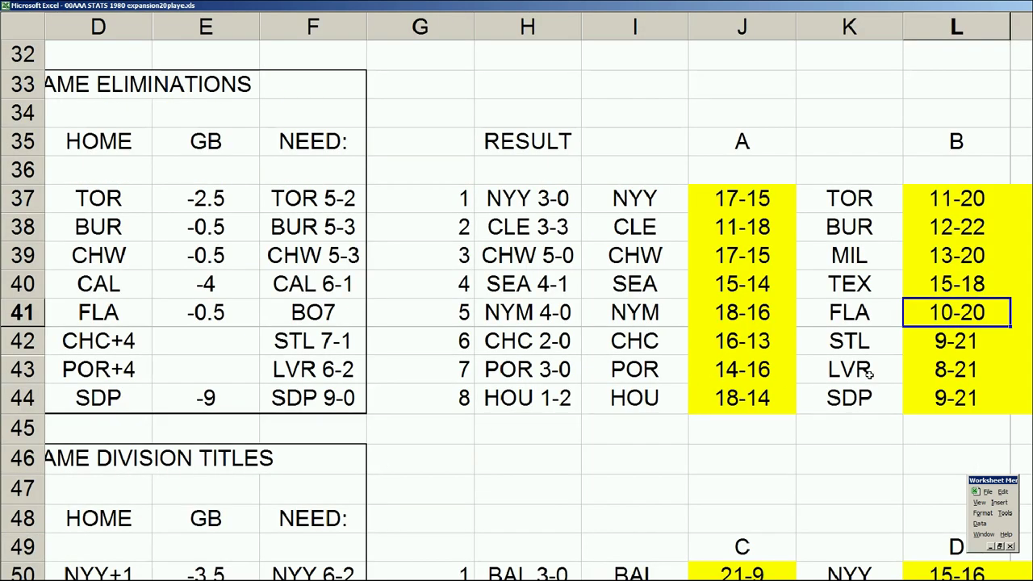
{"action": "type", "text": "-14-"}
{"action": "key", "text": "BackSpace"}
{"action": "key", "text": "BackSpace"}
{"action": "key", "text": "BackSpace"}
{"action": "key", "text": "BackSpace"}
{"action": "type", "text": "14-231"}
{"action": "key", "text": "BackSpace"}
{"action": "key", "text": "BackSpace"}
{"action": "type", "text": "1"}
{"action": "key", "text": "Return"}
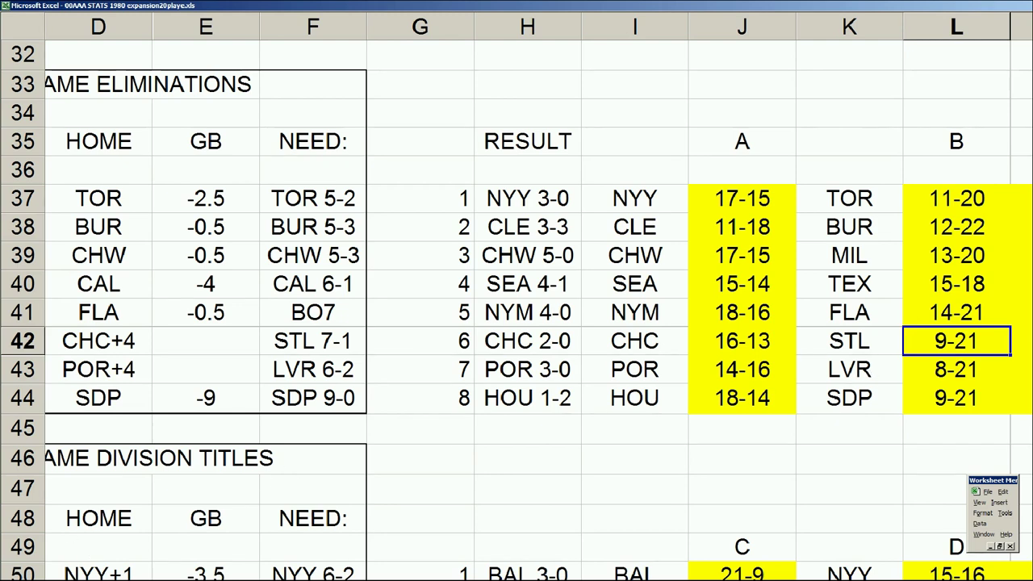
{"action": "key", "text": "ctrl+Page_Down"}
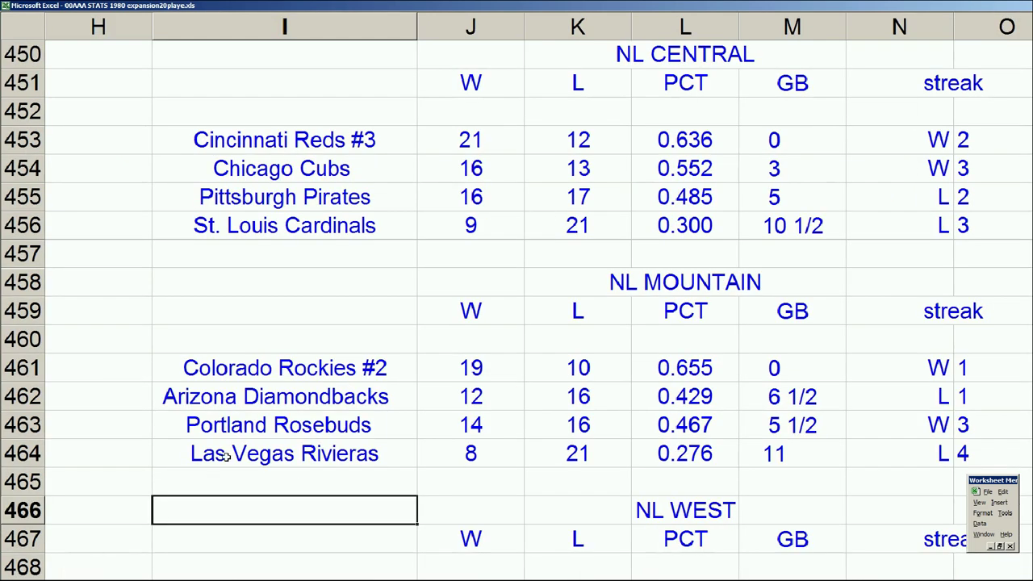
{"action": "scroll", "coordinate": [299, 396], "scroll_direction": "down", "scroll_amount": 2}
{"action": "scroll", "coordinate": [298, 396], "scroll_direction": "down", "scroll_amount": 1}
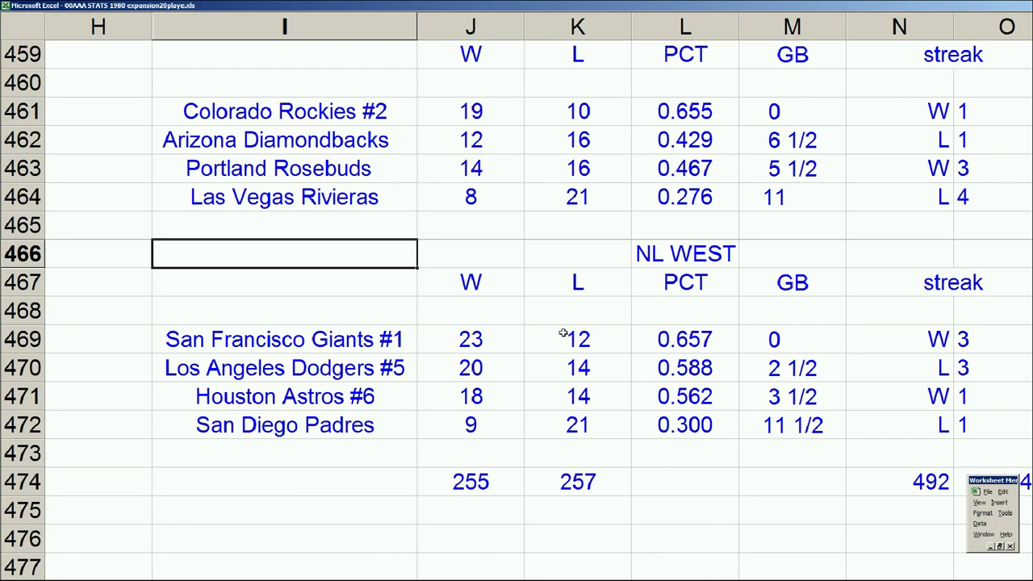
{"action": "scroll", "coordinate": [339, 315], "scroll_direction": "up", "scroll_amount": 2}
{"action": "scroll", "coordinate": [339, 313], "scroll_direction": "up", "scroll_amount": 2}
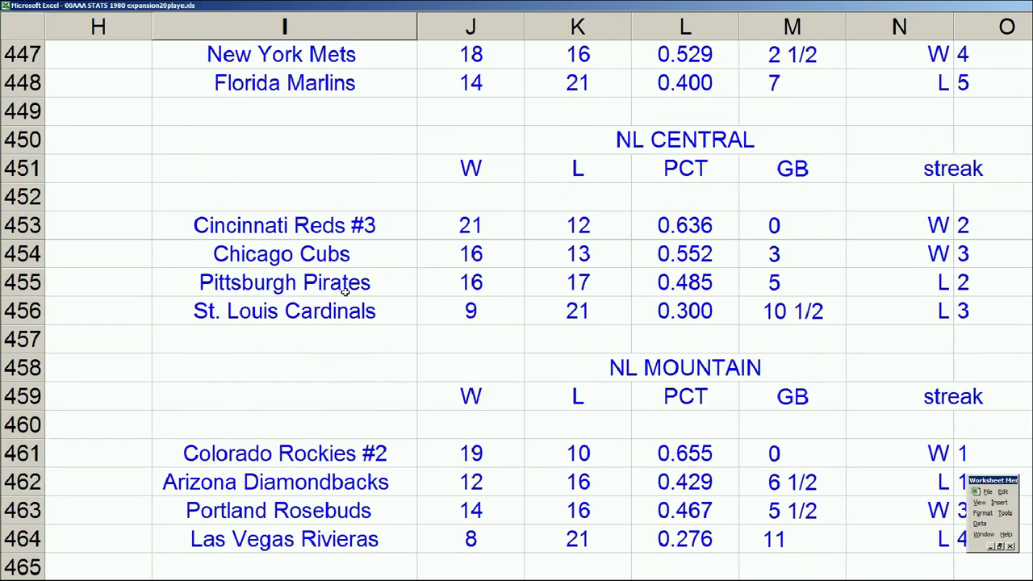
{"action": "scroll", "coordinate": [365, 227], "scroll_direction": "up", "scroll_amount": 3}
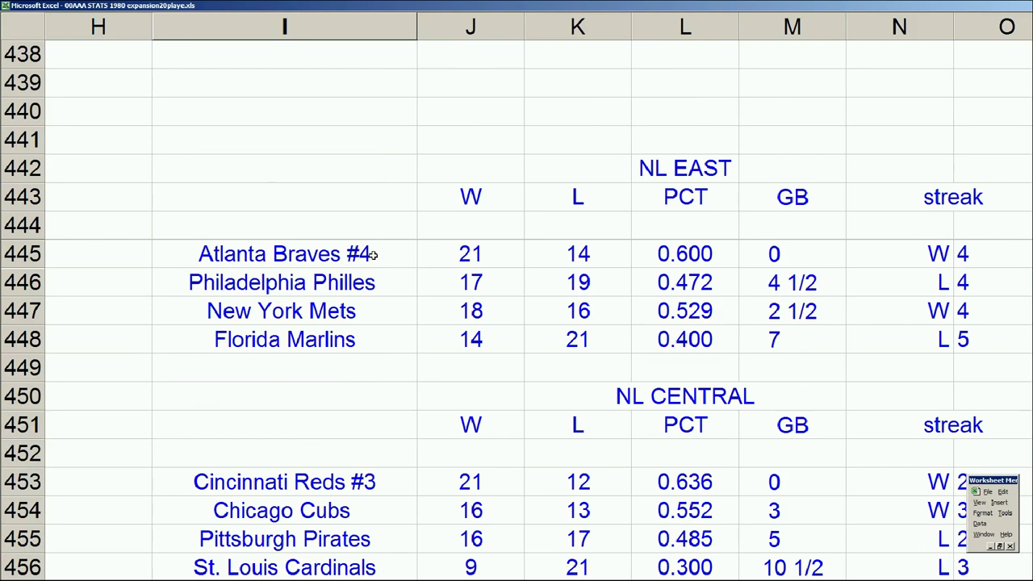
{"action": "scroll", "coordinate": [363, 336], "scroll_direction": "down", "scroll_amount": 1}
{"action": "scroll", "coordinate": [364, 337], "scroll_direction": "down", "scroll_amount": 5}
{"action": "scroll", "coordinate": [365, 337], "scroll_direction": "down", "scroll_amount": 2}
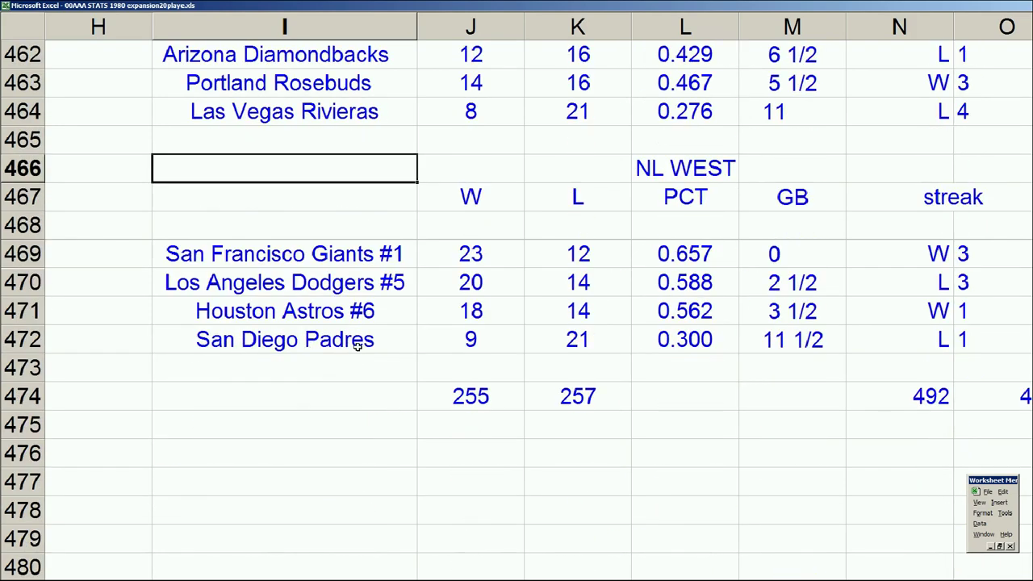
{"action": "scroll", "coordinate": [358, 345], "scroll_direction": "up", "scroll_amount": 2}
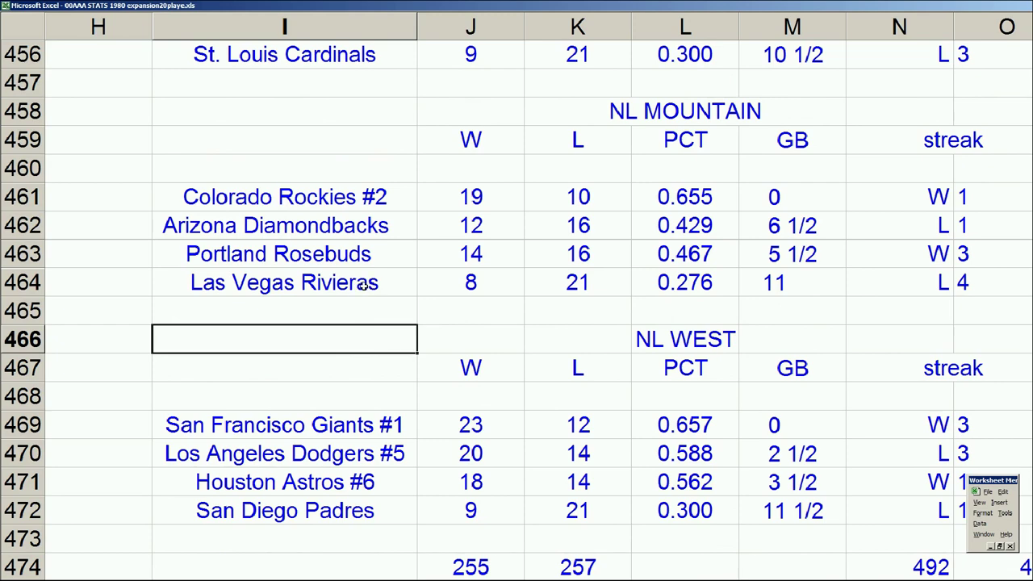
{"action": "scroll", "coordinate": [364, 284], "scroll_direction": "up", "scroll_amount": 3}
{"action": "scroll", "coordinate": [370, 305], "scroll_direction": "up", "scroll_amount": 2}
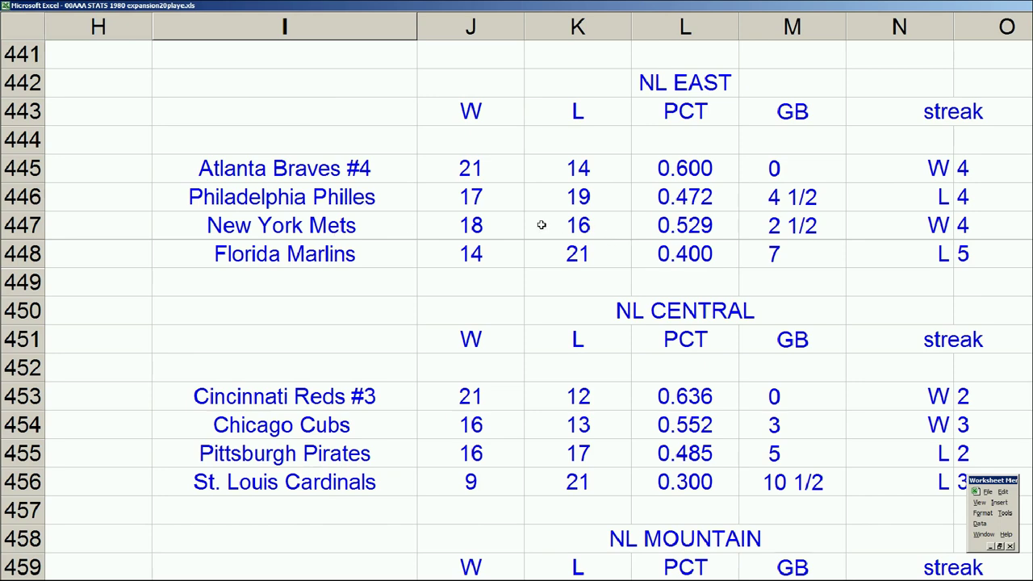
{"action": "left_click", "coordinate": [388, 444]}
{"action": "scroll", "coordinate": [389, 449], "scroll_direction": "down", "scroll_amount": 2}
{"action": "scroll", "coordinate": [392, 451], "scroll_direction": "down", "scroll_amount": 1}
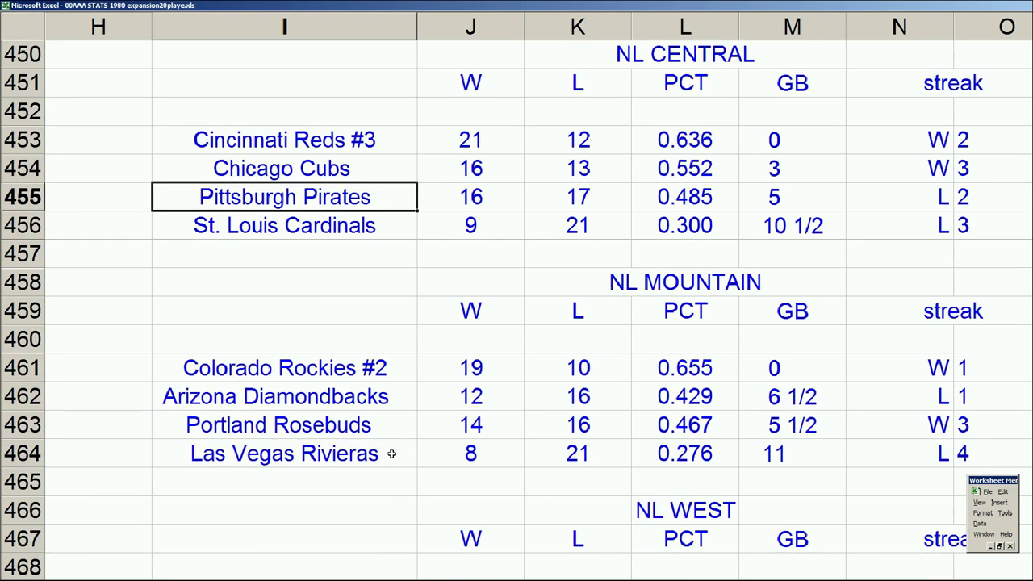
{"action": "scroll", "coordinate": [392, 454], "scroll_direction": "down", "scroll_amount": 3}
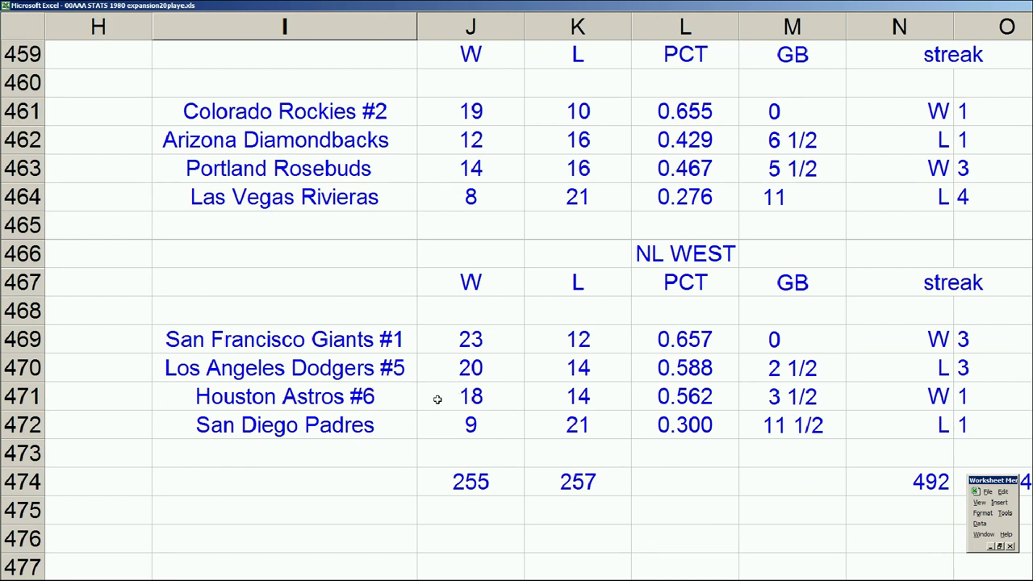
{"action": "left_click", "coordinate": [339, 394]}
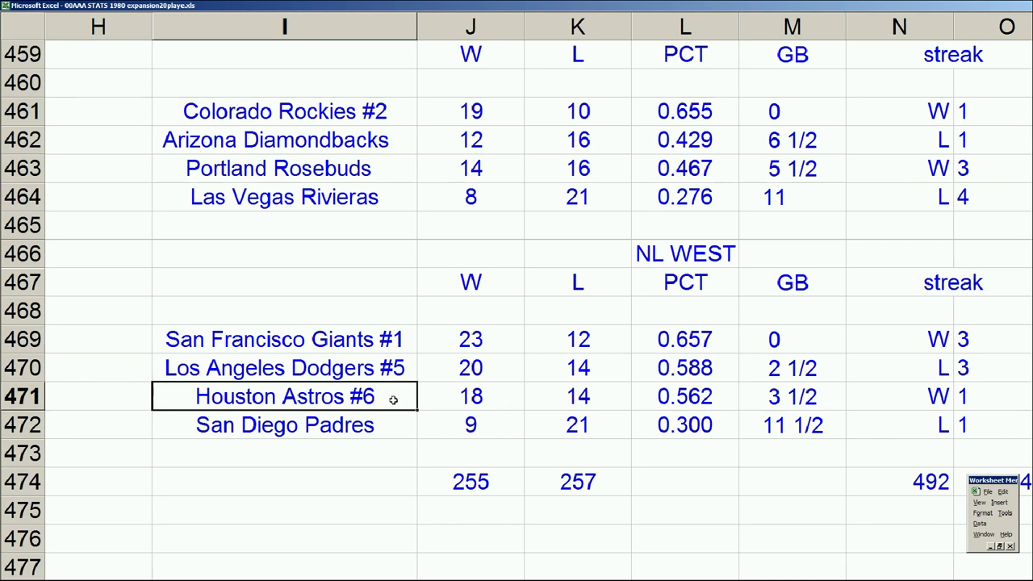
{"action": "scroll", "coordinate": [396, 399], "scroll_direction": "up", "scroll_amount": 2}
{"action": "scroll", "coordinate": [376, 398], "scroll_direction": "up", "scroll_amount": 4}
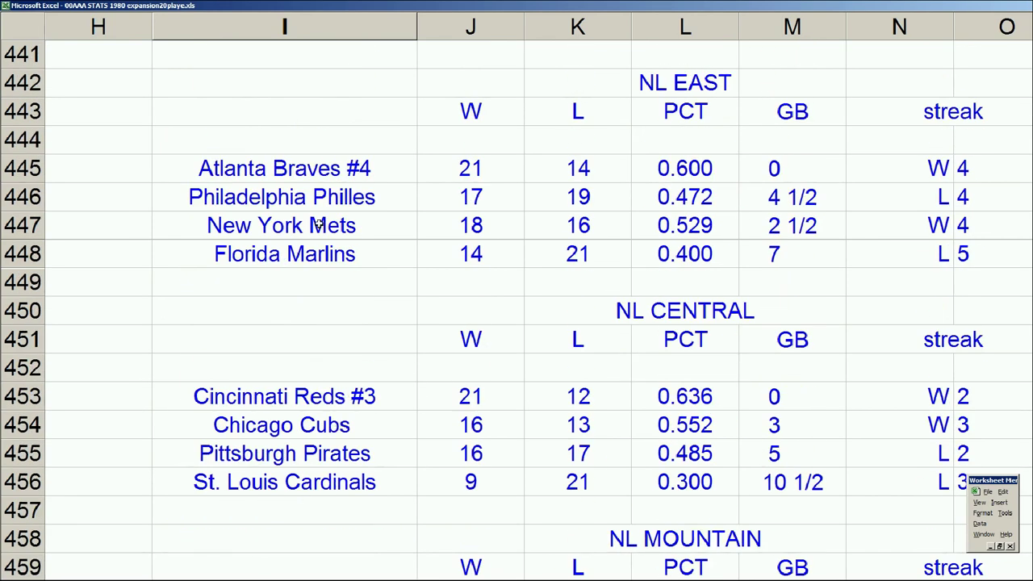